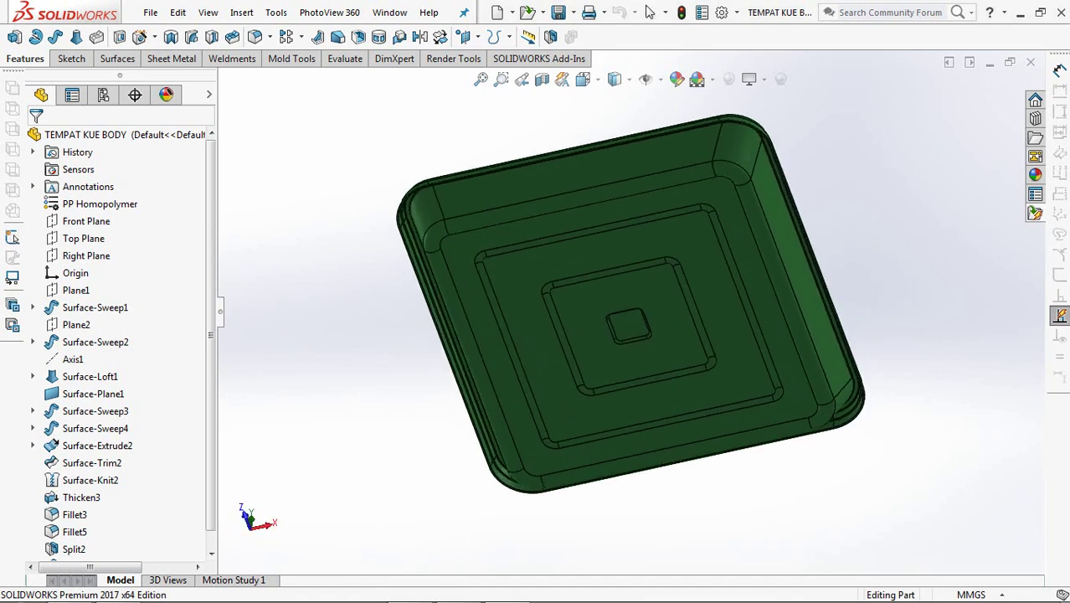
- Section the finished tray along the Front Plane and examine its rim profile up close in the front view
left_click(542, 79)
key("ctrl+1")
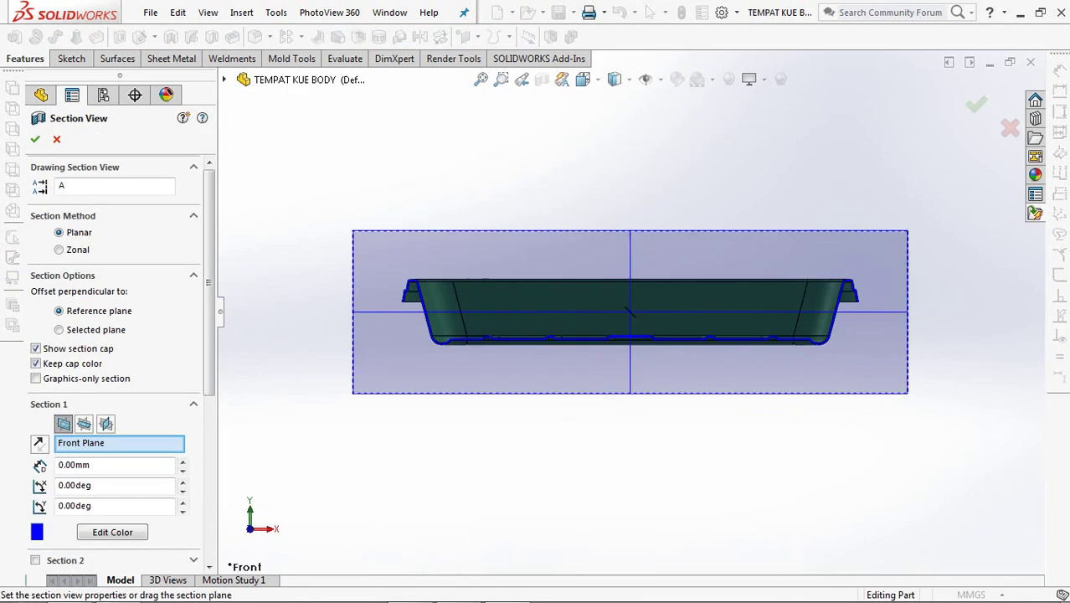
key("Return")
left_click(501, 79)
left_click_drag(384, 263, 459, 366)
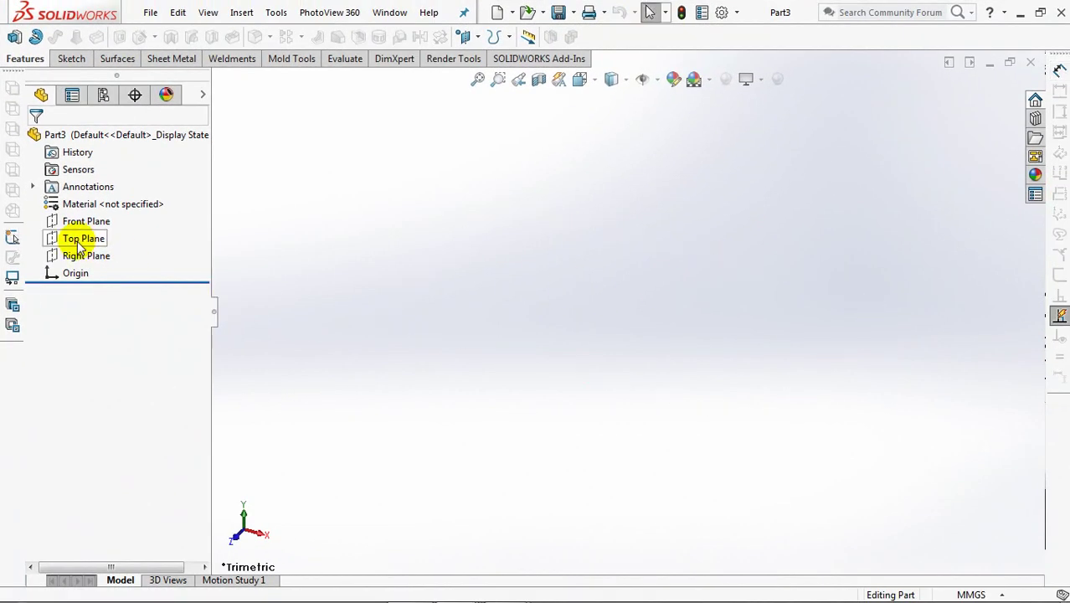
- Create a reference plane offset 6.5 mm above the Top Plane in the new part
left_click(470, 36)
left_click(490, 54)
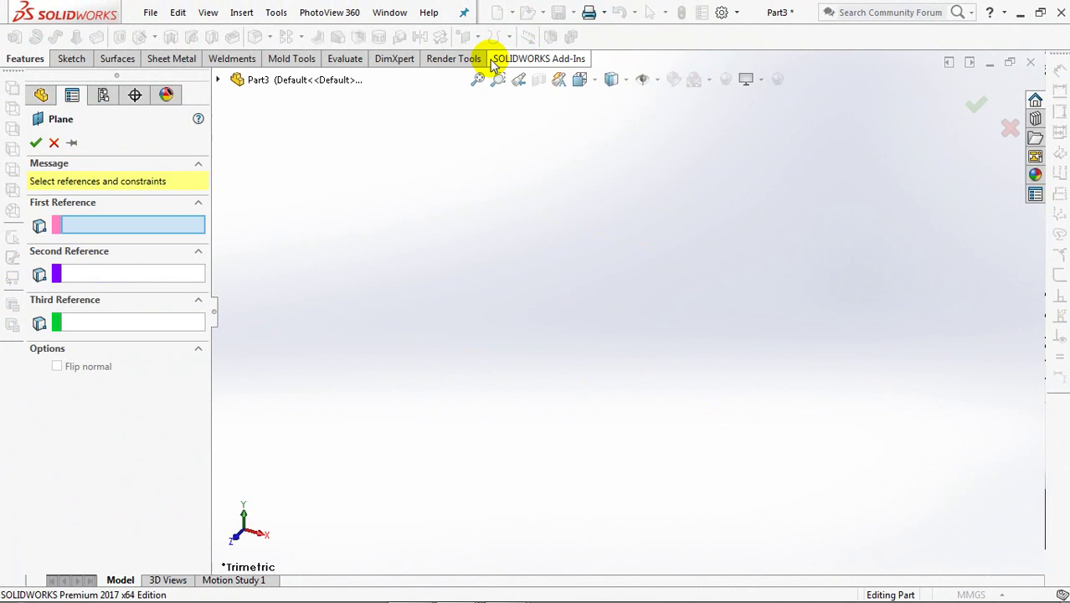
left_click(285, 183)
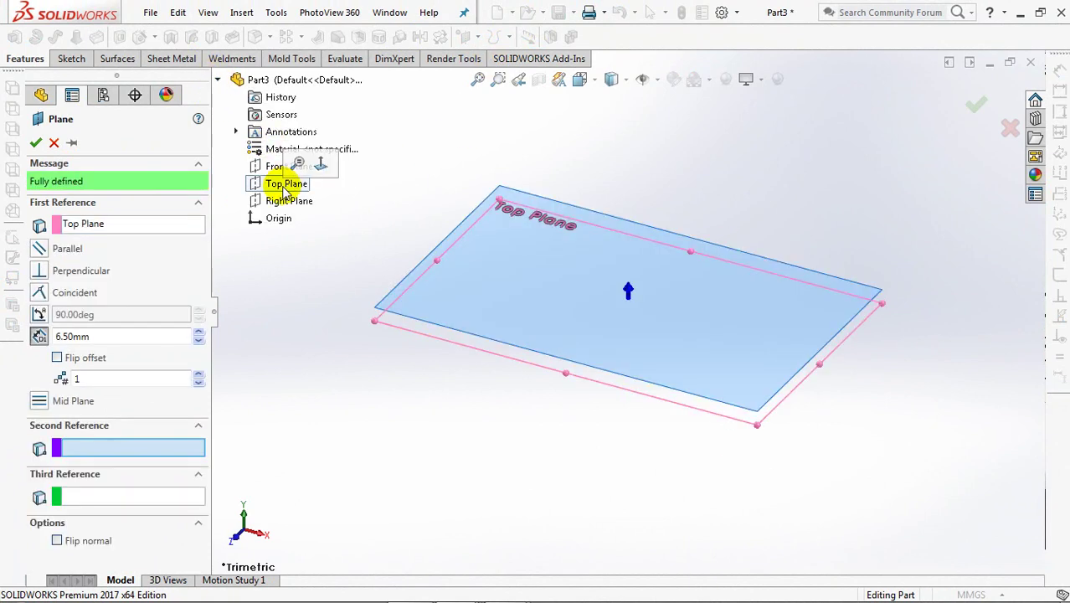
left_click(35, 143)
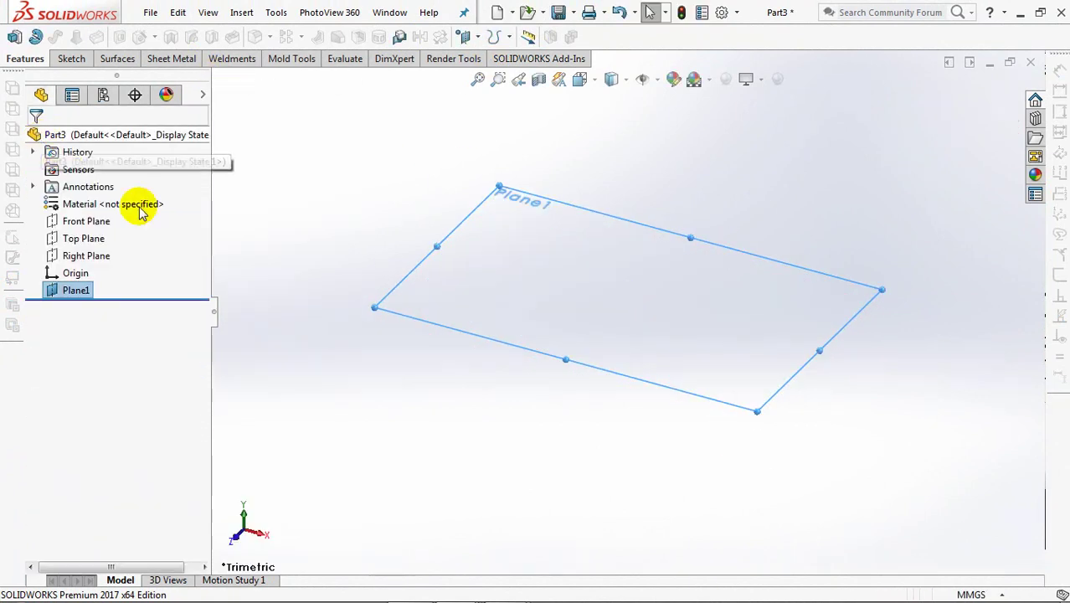
- Sketch a center rectangle about 94 mm high on the offset plane, centred on the origin
left_click(64, 268)
left_click(115, 36)
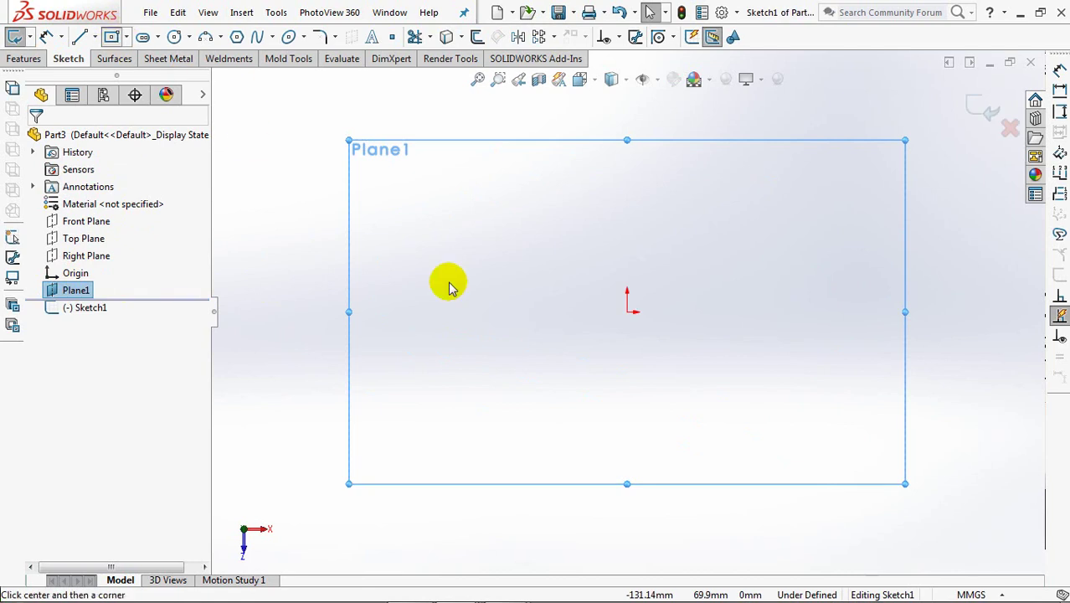
left_click(627, 310)
left_click(458, 165)
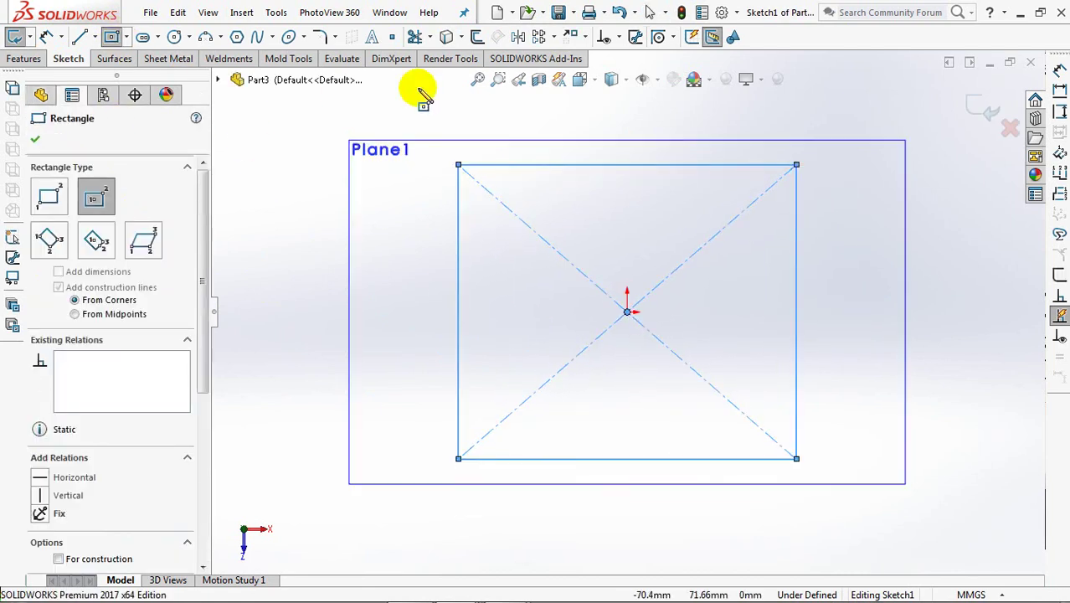
left_click(35, 140)
- Add an Equal relation between two adjacent sides of the rectangle to make it a square
left_click(620, 38)
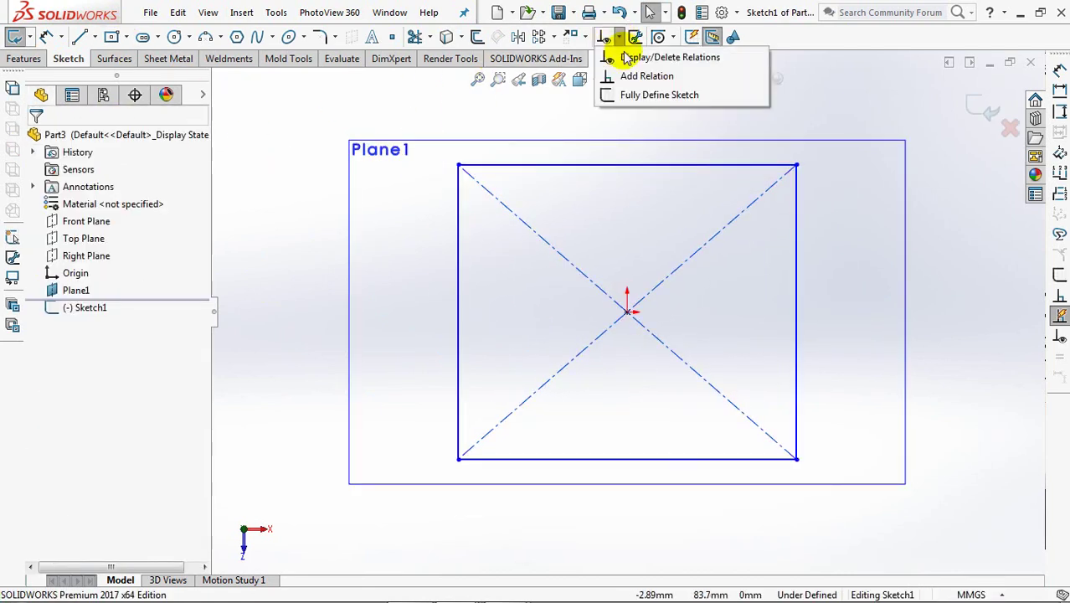
left_click(662, 74)
left_click(537, 167)
left_click(459, 216)
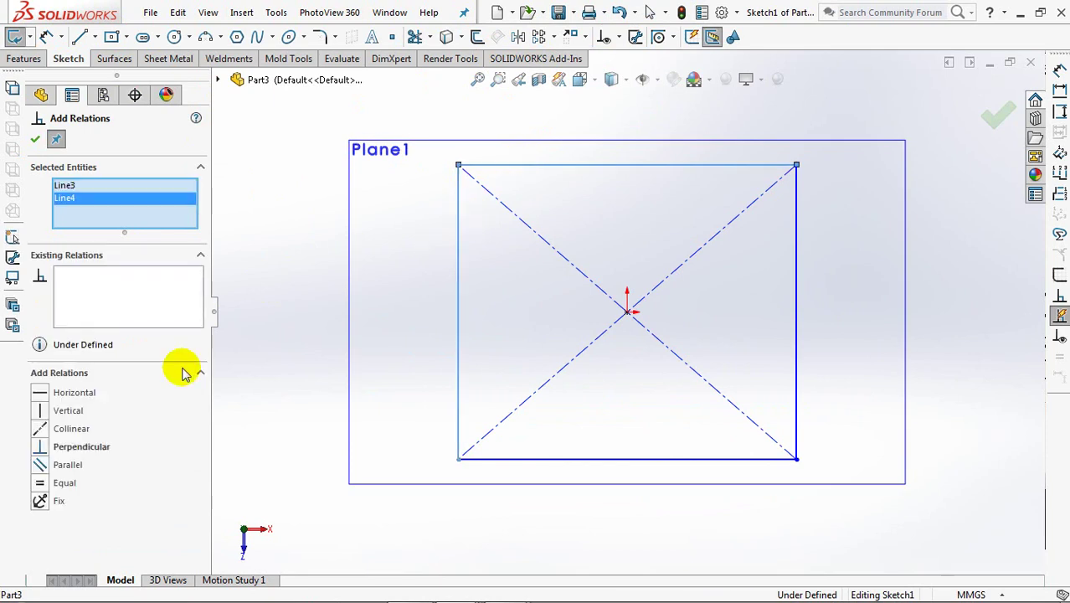
left_click(41, 485)
left_click(35, 139)
- Dimension the square's vertical side and set it to 242 mm
left_click(48, 38)
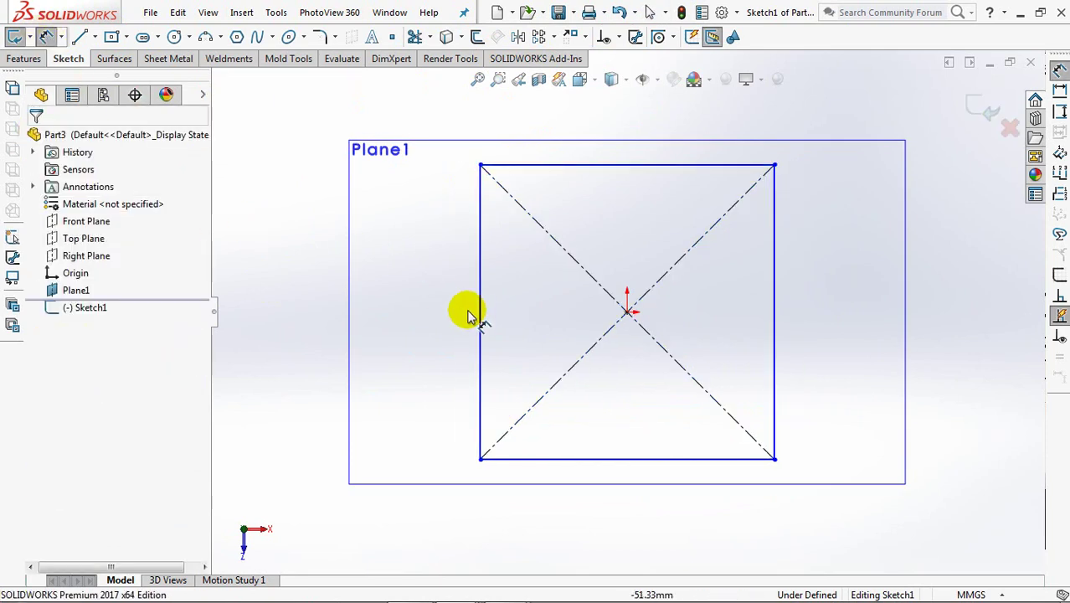
left_click(469, 332)
left_click(405, 327)
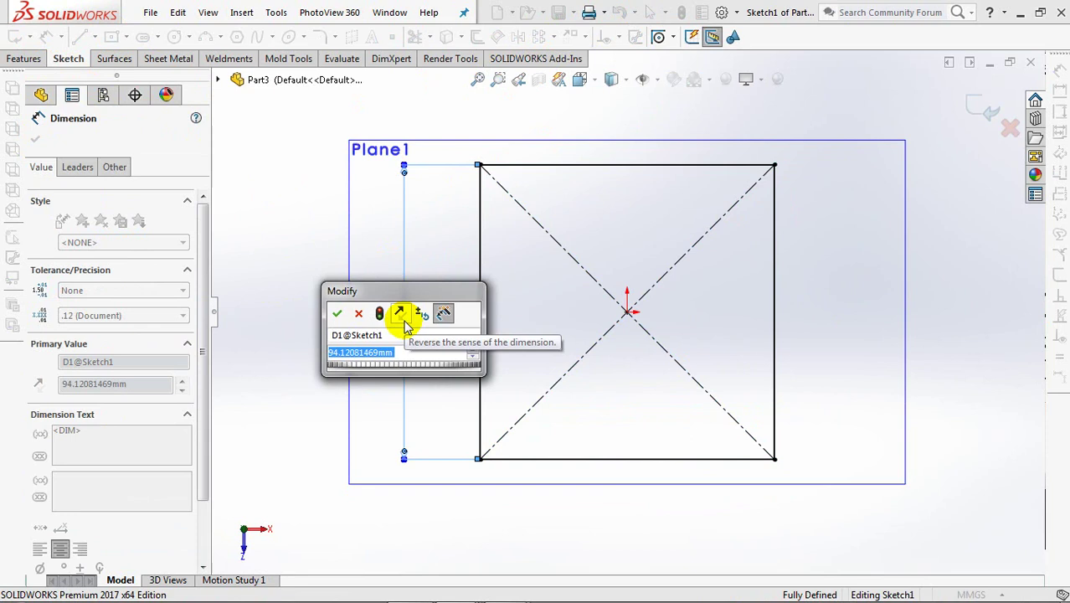
type("242")
left_click(338, 313)
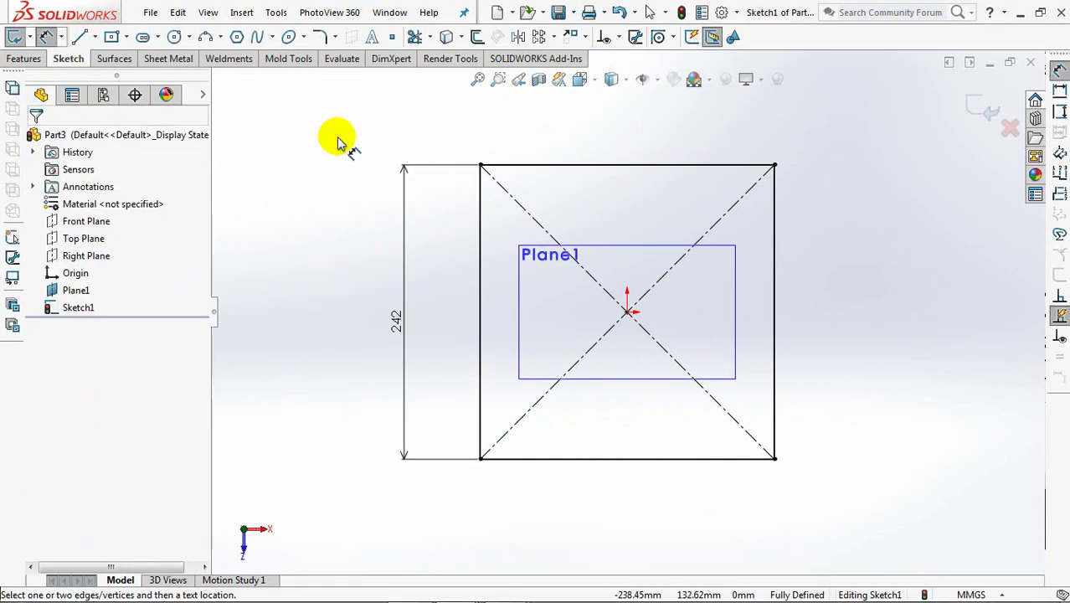
- Round all four corners of the square with 26 mm sketch fillets and finish the sketch
left_click(323, 36)
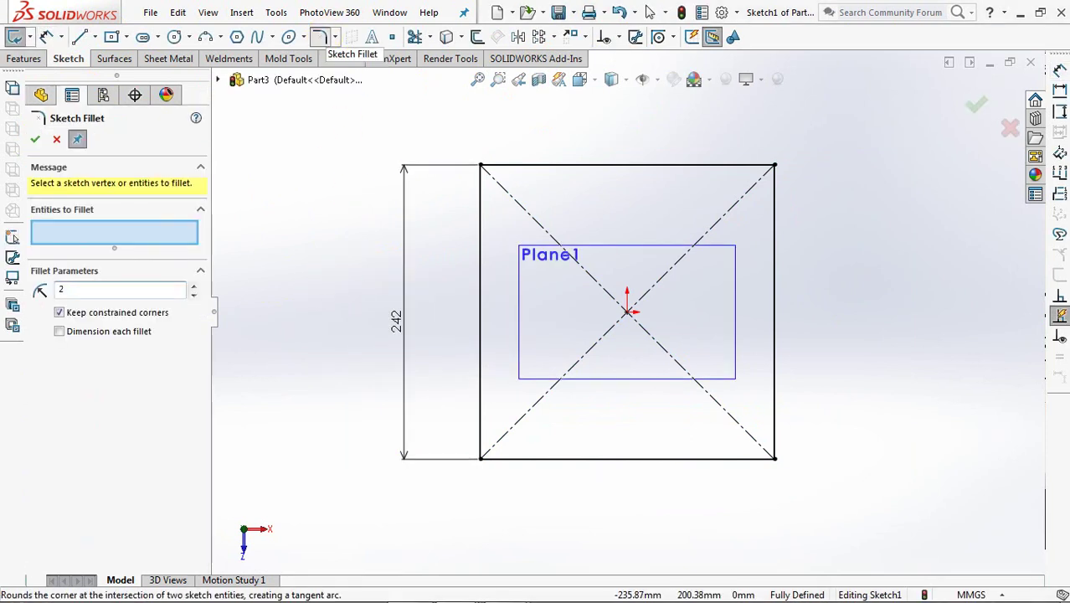
left_click(774, 458)
left_click(481, 460)
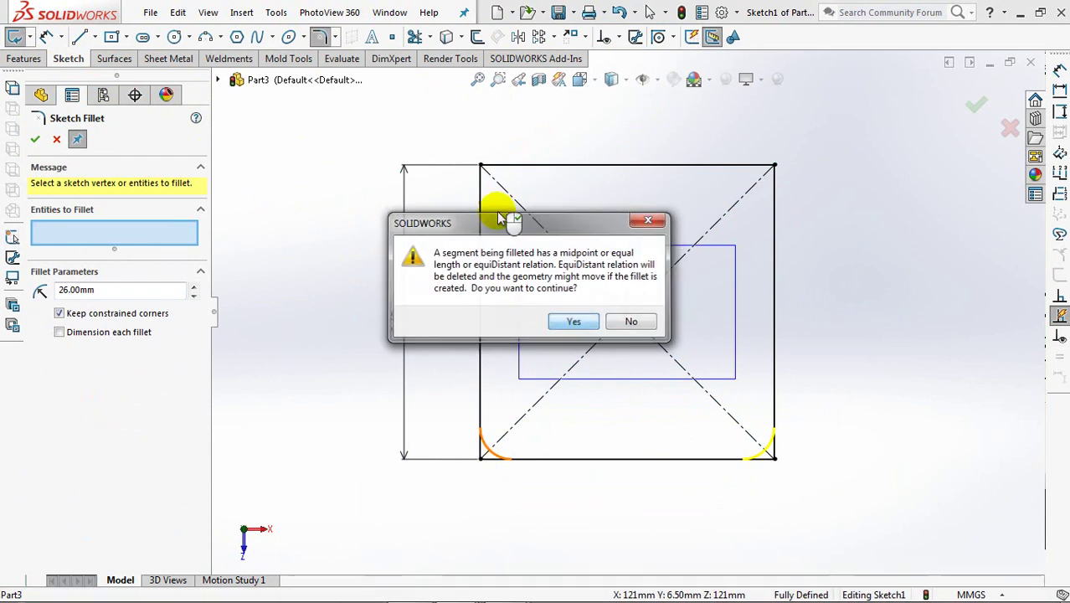
key("Return")
left_click(485, 172)
left_click(574, 322)
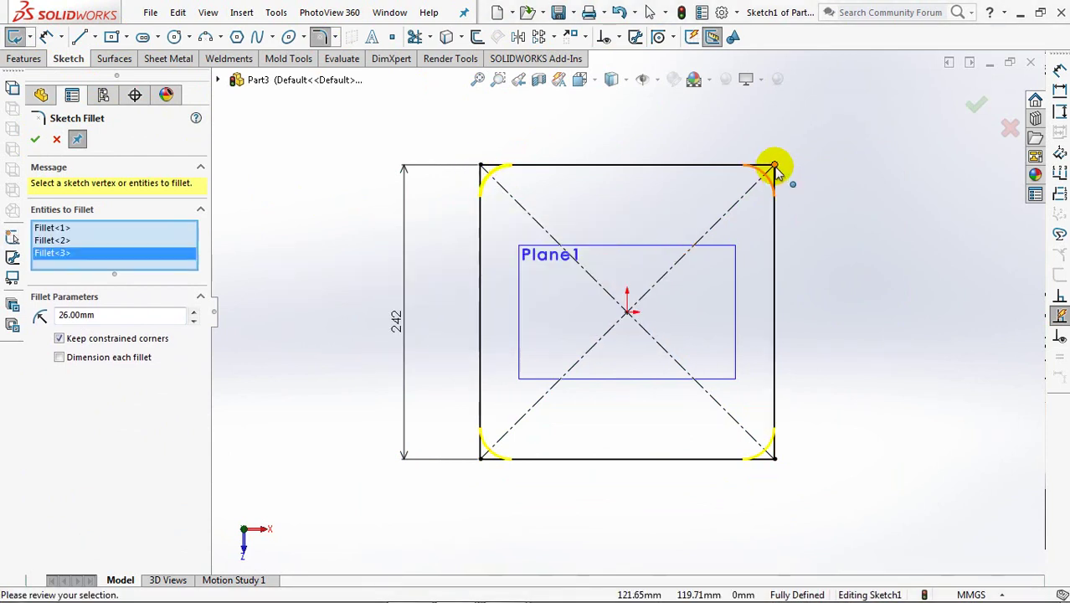
left_click(774, 166)
left_click(578, 324)
left_click(976, 105)
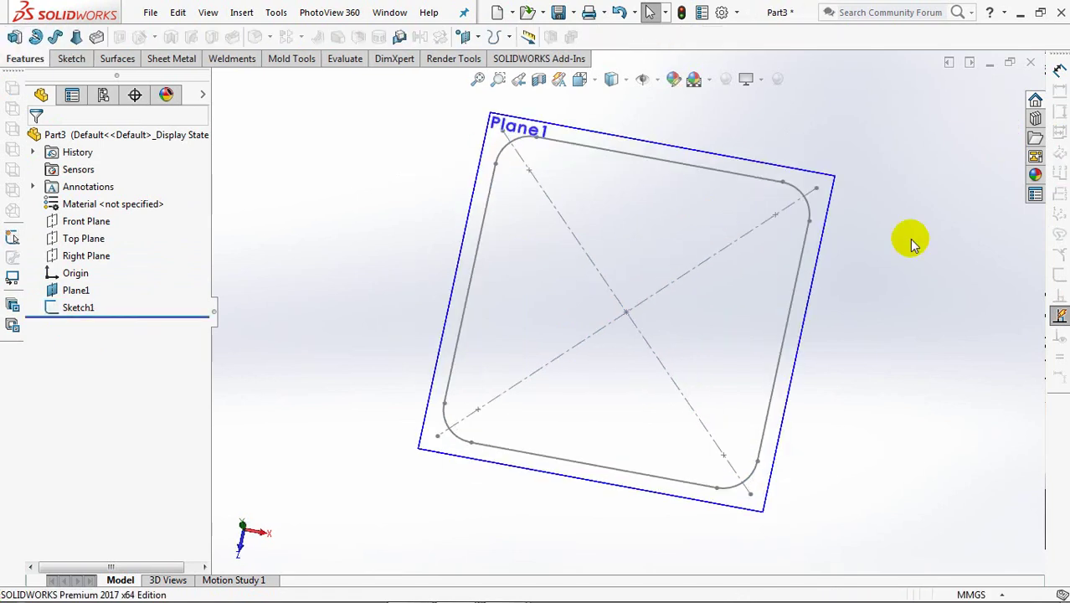
- Start a sketch on the Front Plane and draw a short slanted line downward from the left side of the rounded square
left_click(76, 223)
left_click(86, 202)
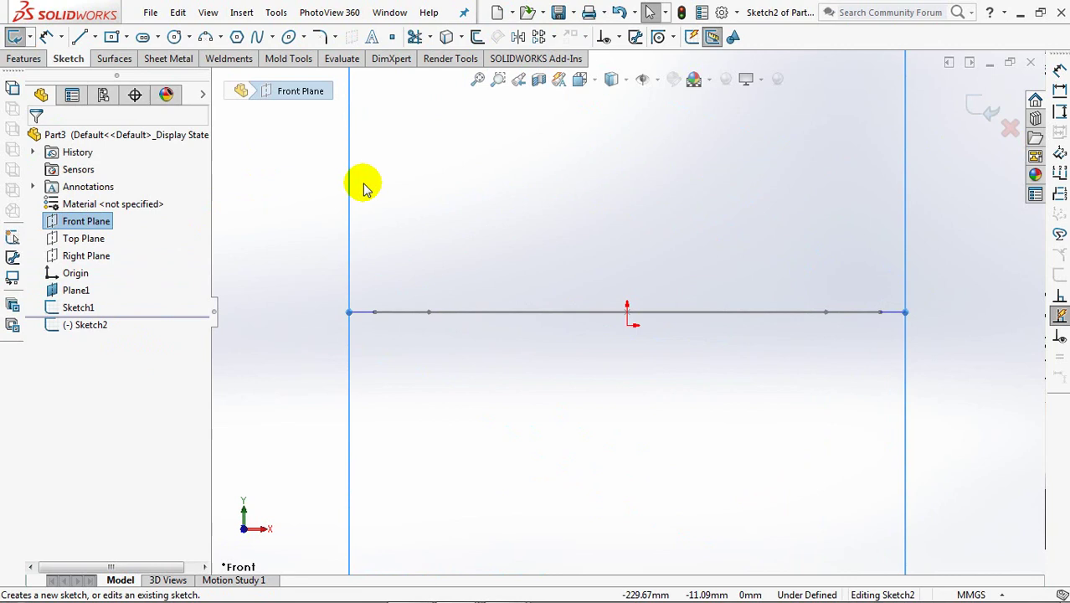
left_click(80, 37)
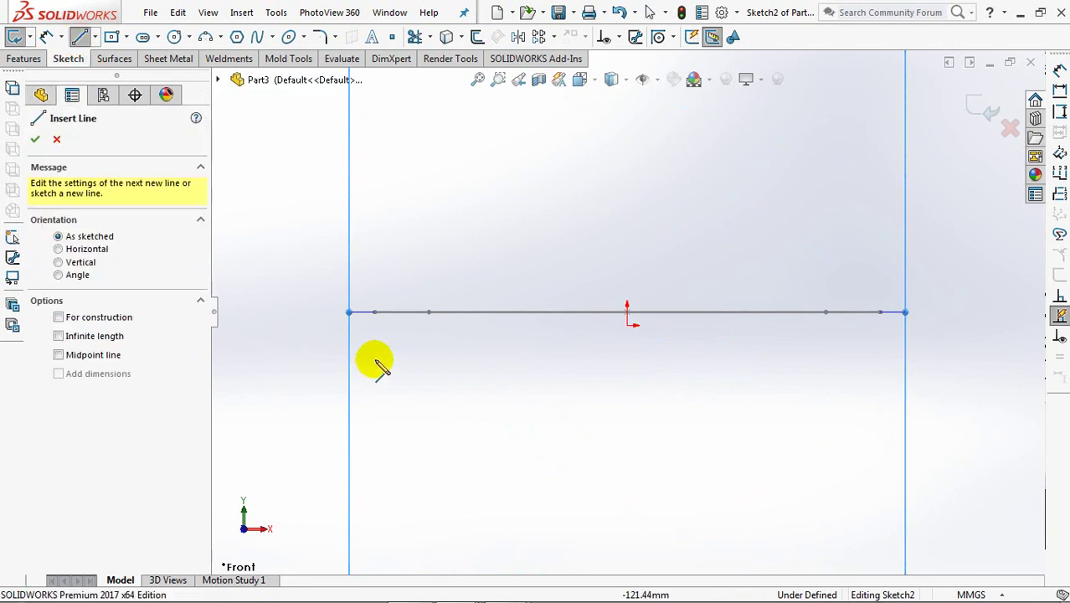
left_click_drag(375, 314, 369, 331)
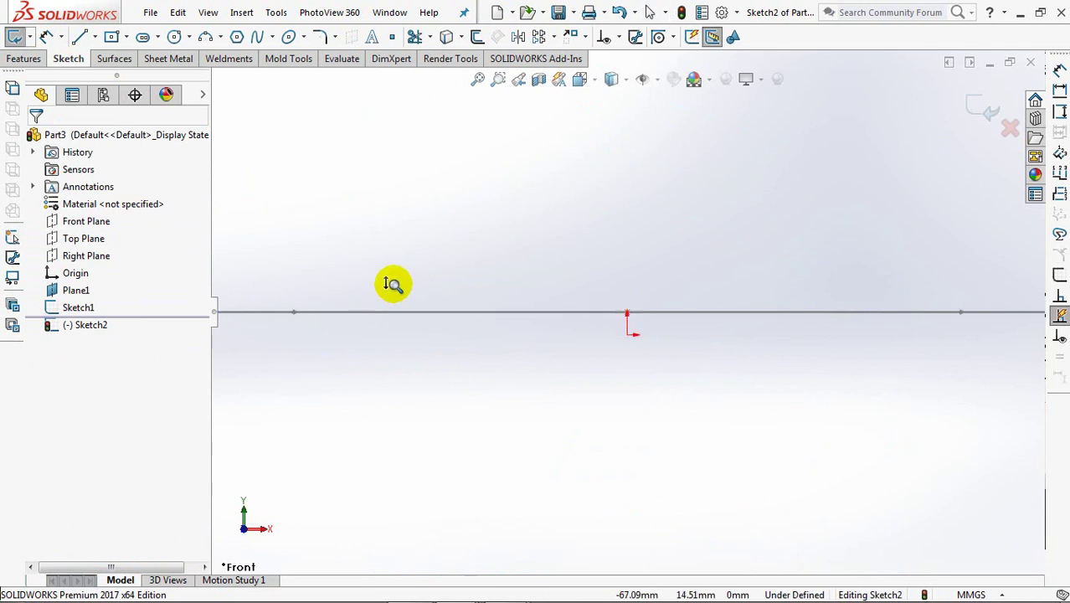
- Continue the rim profile with a horizontal ledge about 3 mm long, a slanted rise about 9 mm and a flat top about 5 mm long
middle_click_drag(489, 265, 643, 261, "ctrl")
left_click(79, 37)
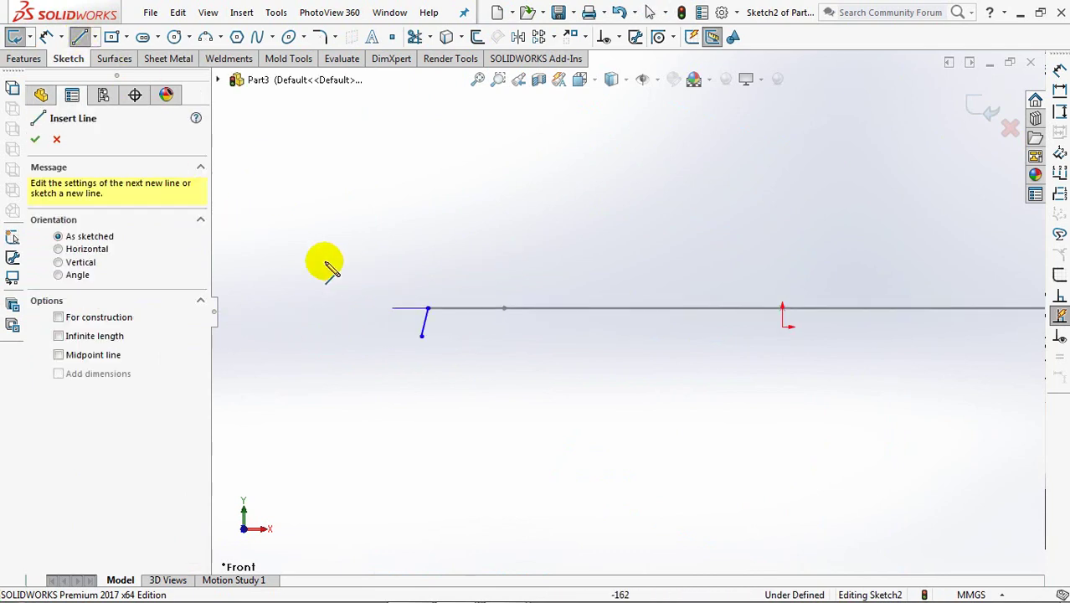
left_click(428, 309)
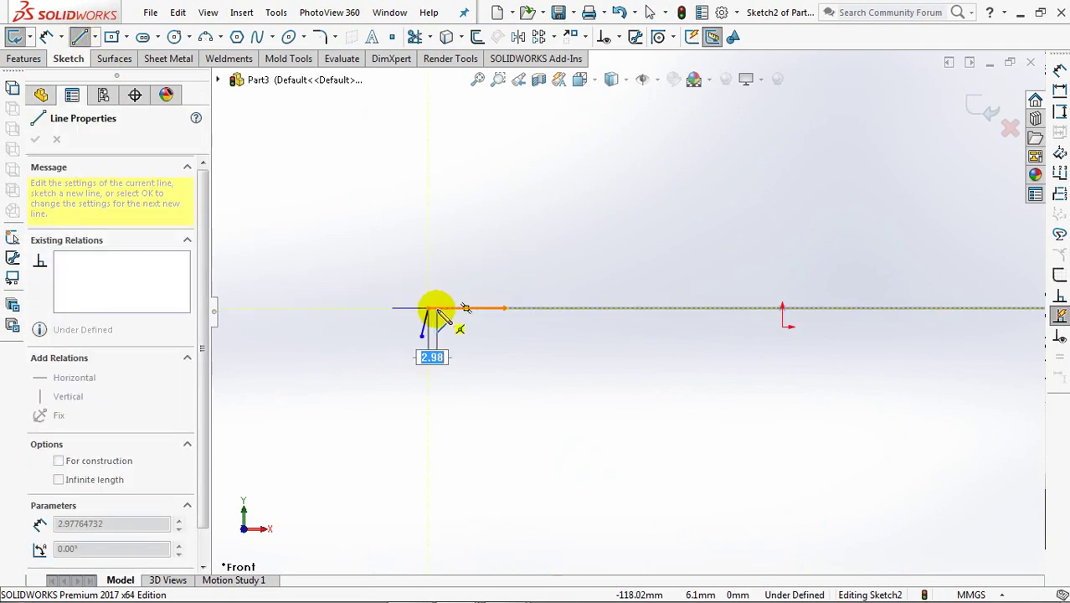
left_click(423, 333)
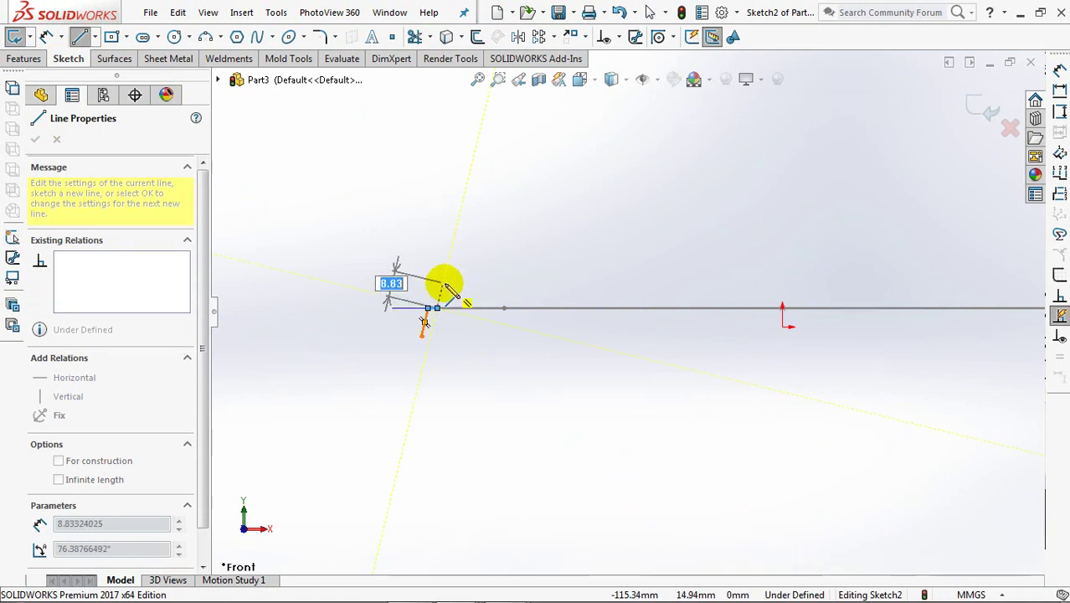
left_click(443, 284)
left_click(456, 284)
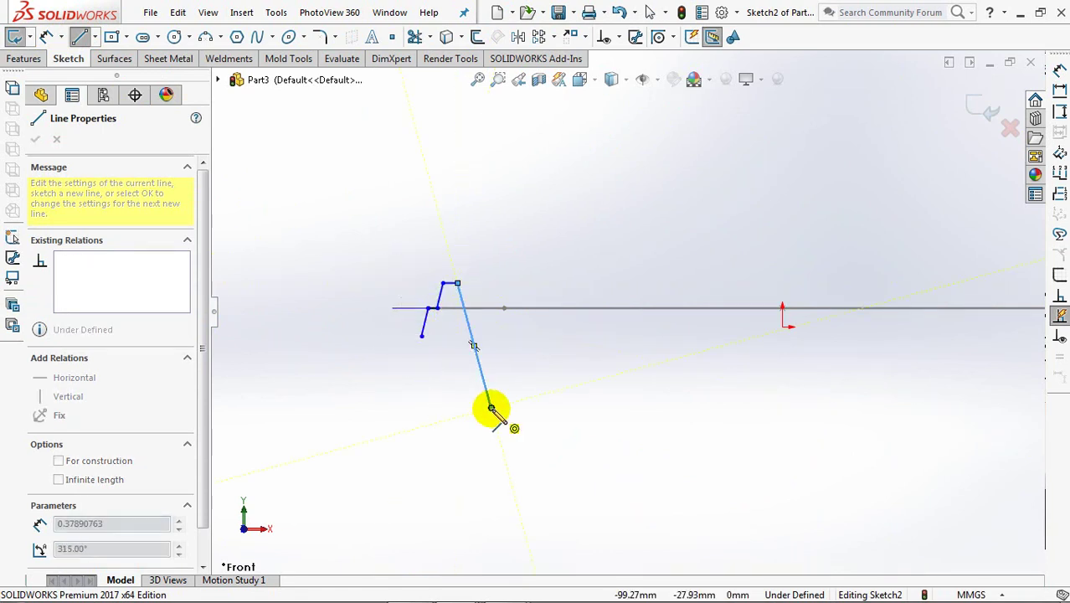
- Extend the profile with a long wall line slanting down and inward, ending in a tangent arc at its base
left_click(491, 409)
key("a")
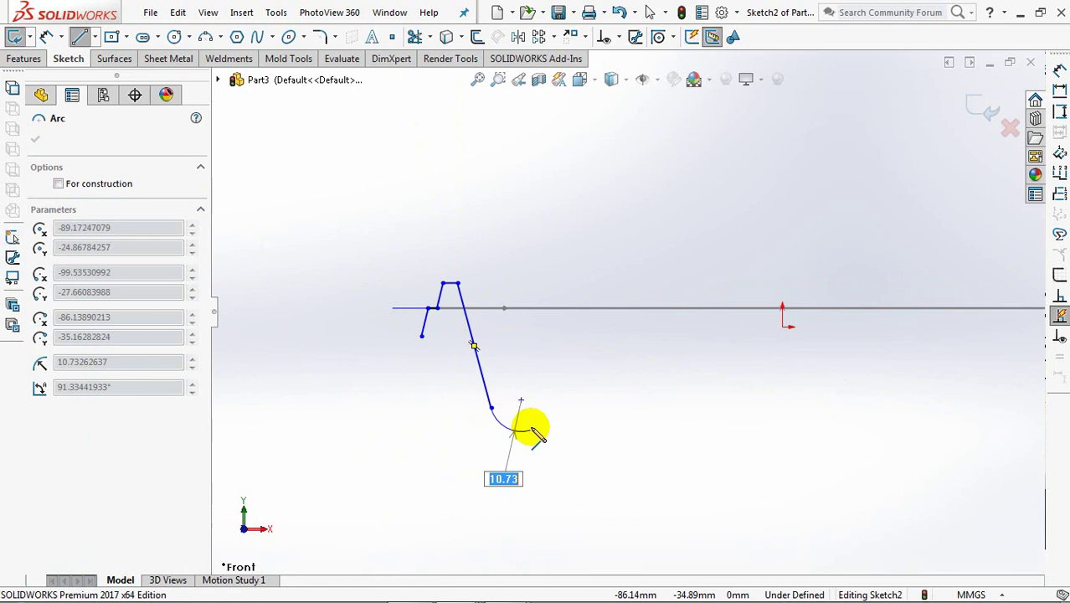
left_click(534, 421)
right_click(543, 412)
left_click(575, 413)
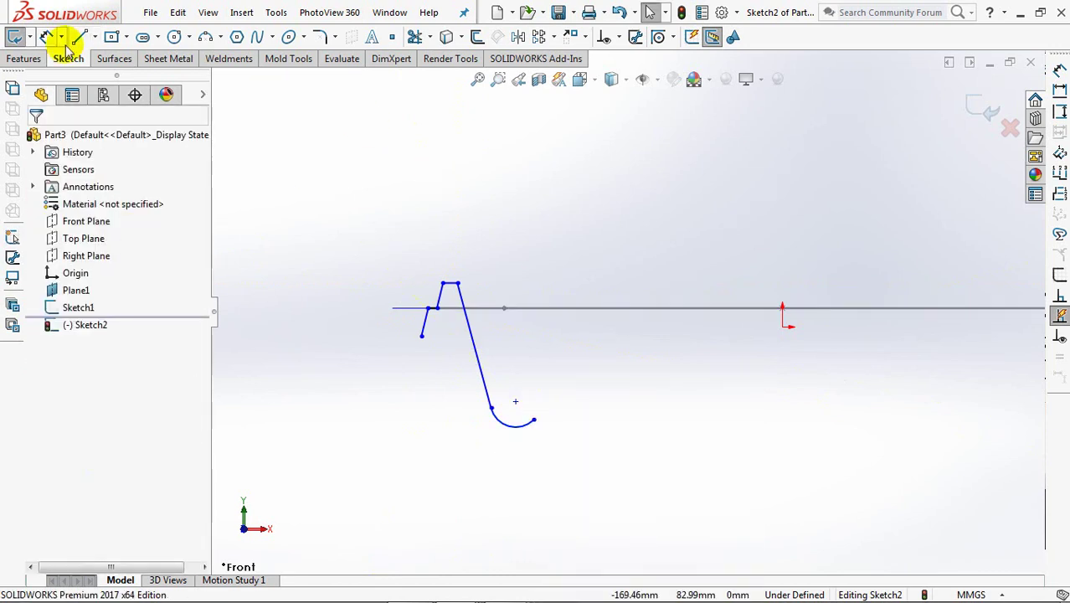
- Draw a vertical centerline upward from the origin
left_click(96, 40)
left_click(114, 75)
left_click(782, 327)
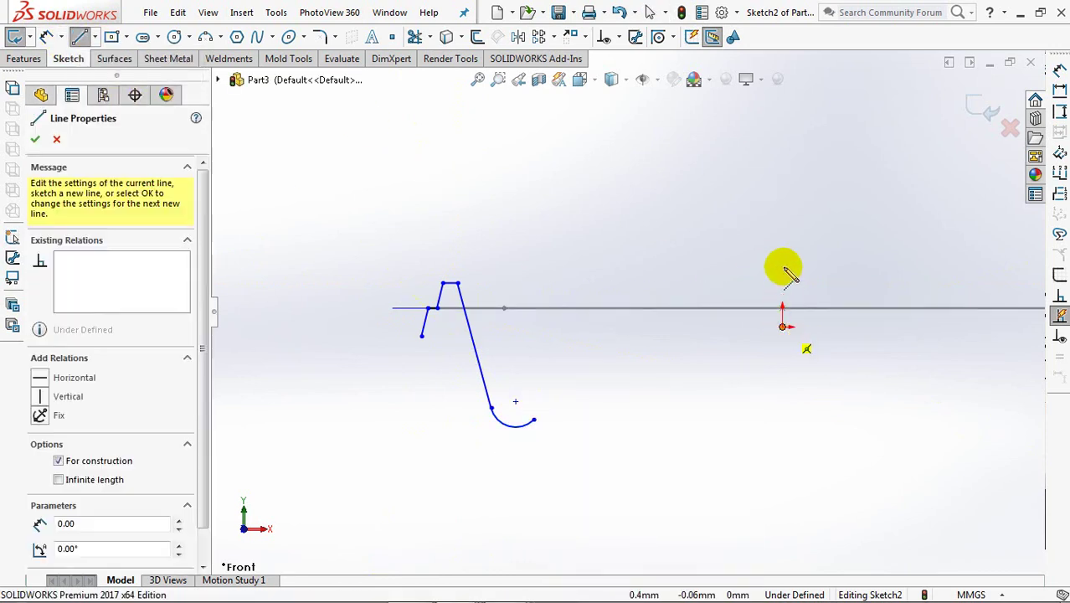
left_click(784, 264)
right_click(782, 267)
left_click(790, 271)
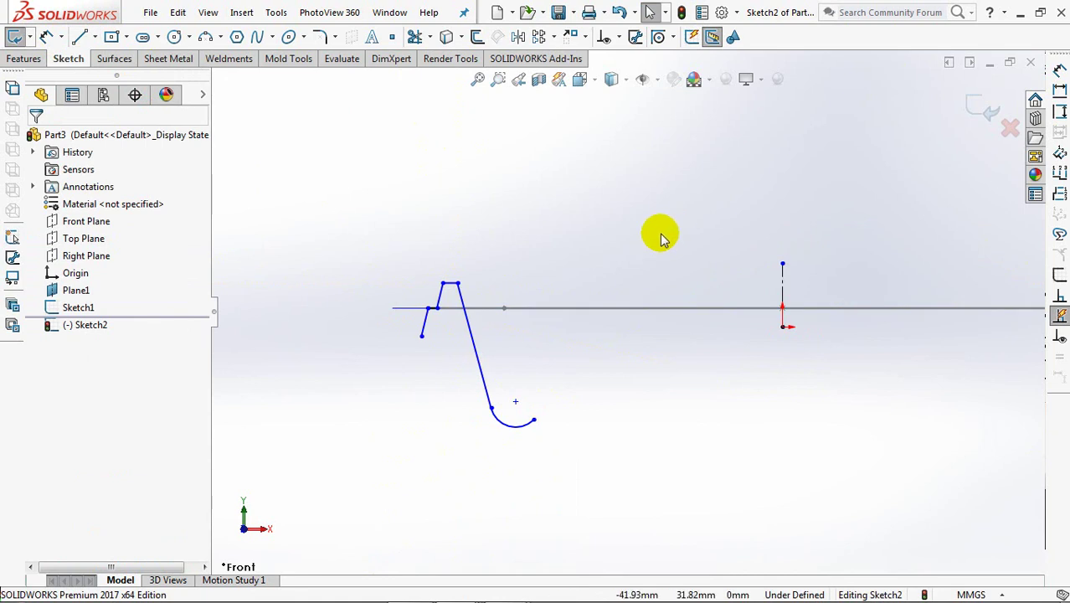
- Add a Pierce relation between the ledge's outer endpoint and the left line of the rounded square
mouse_move(662, 240)
middle_mouse_down()
mouse_move(634, 243)
mouse_move(636, 278)
middle_mouse_up()
mouse_move(431, 279)
middle_mouse_down("shift")
mouse_move(430, 228)
mouse_move(560, 275)
mouse_move(655, 292)
middle_mouse_up("shift")
left_click(618, 37)
left_click(641, 74)
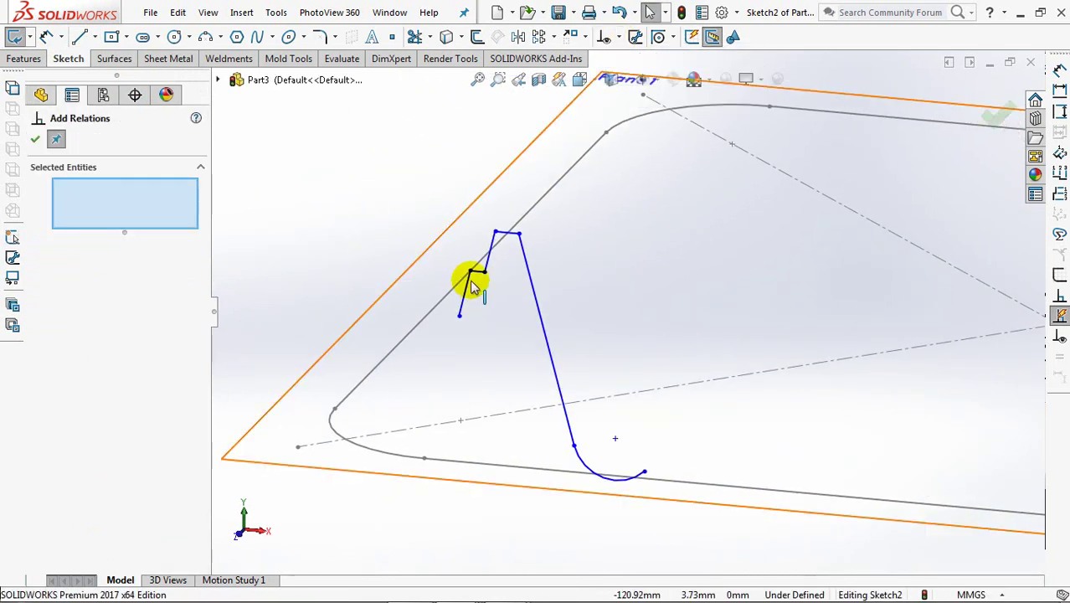
left_click(460, 286)
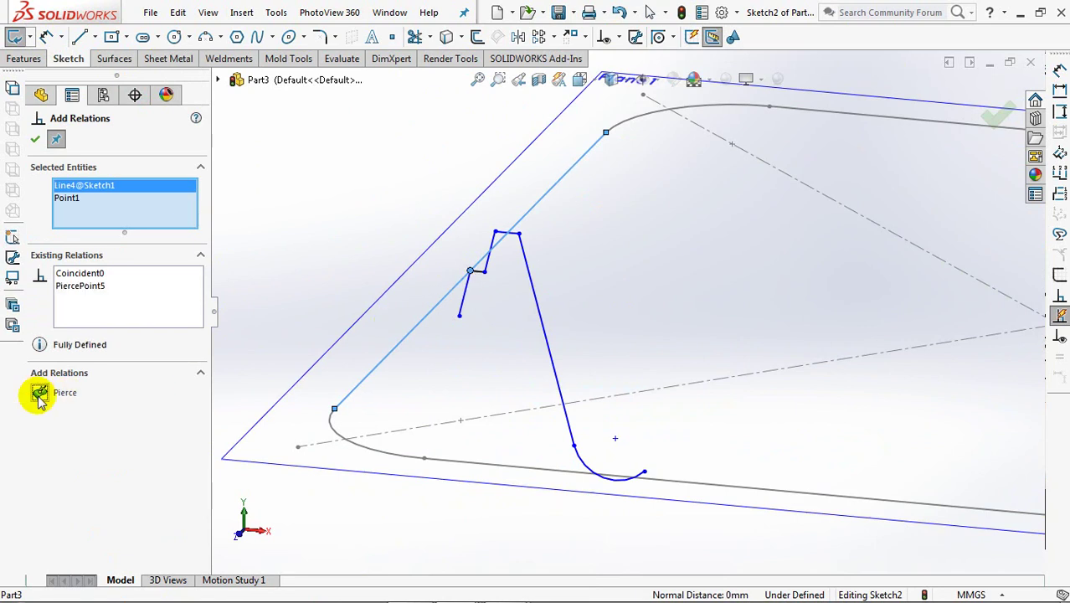
left_click(35, 142)
- Dimension the flat top line of the rim profile and set it to 5 mm
key("ctrl+1")
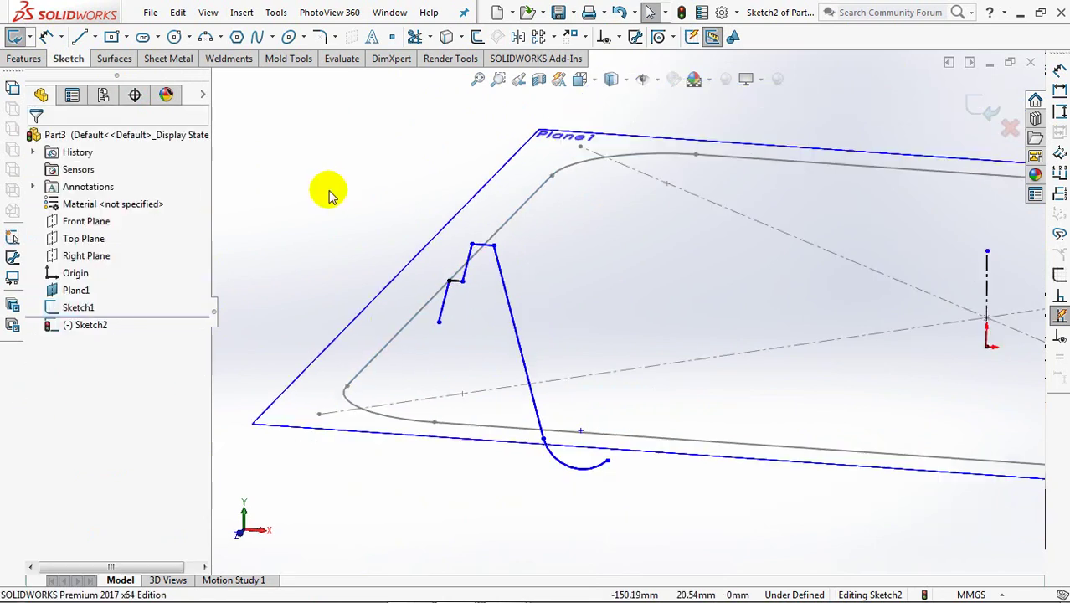
middle_click_drag(330, 284, 344, 251, "shift")
mouse_move(438, 219)
middle_mouse_down("ctrl")
mouse_move(577, 213)
mouse_move(478, 197)
mouse_move(551, 229)
middle_mouse_up("ctrl")
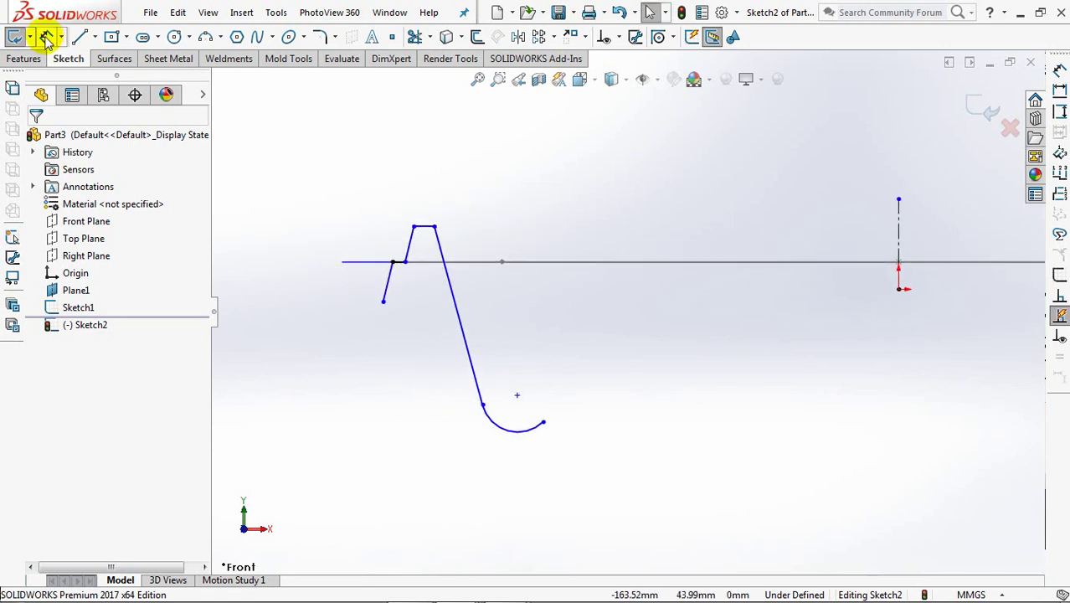
left_click(427, 221)
left_click(424, 196)
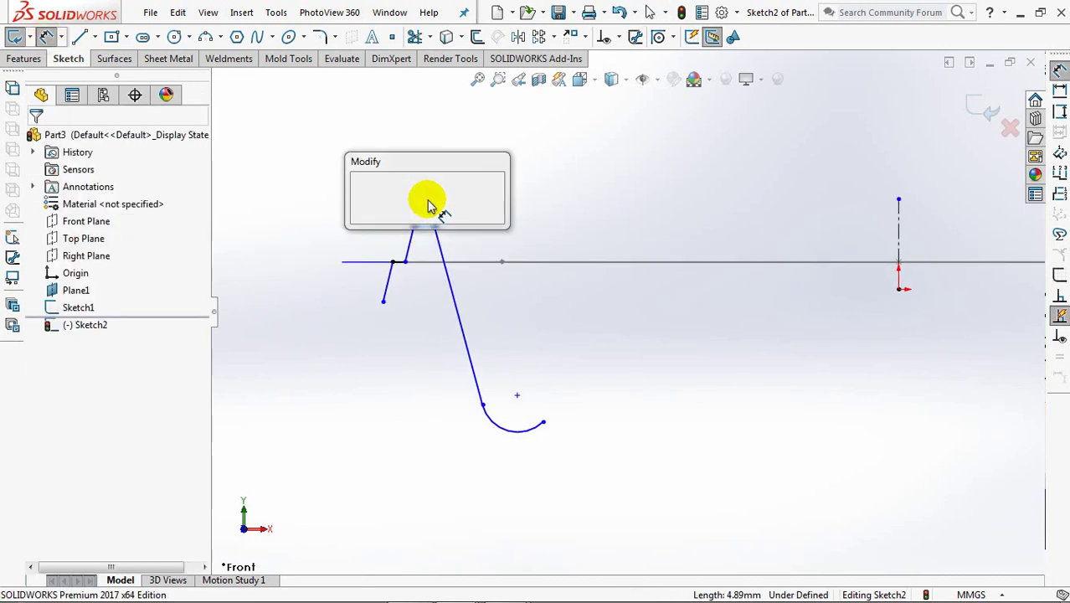
type("5")
left_click(362, 195)
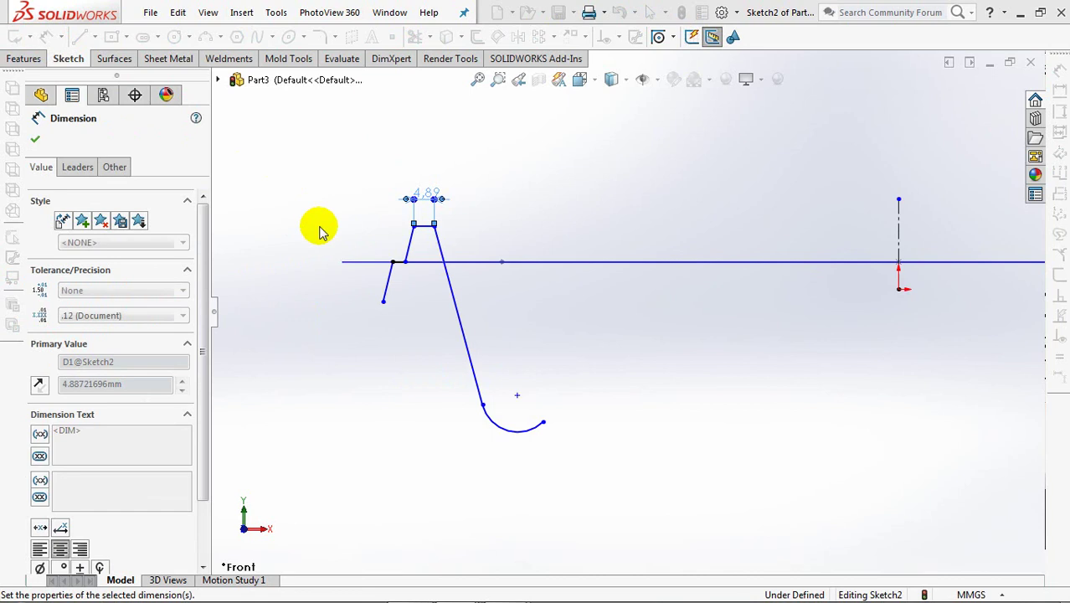
- Dimension the small horizontal ledge of the rim profile and set it to 1 mm
left_click(400, 264)
left_click(423, 297)
type("1")
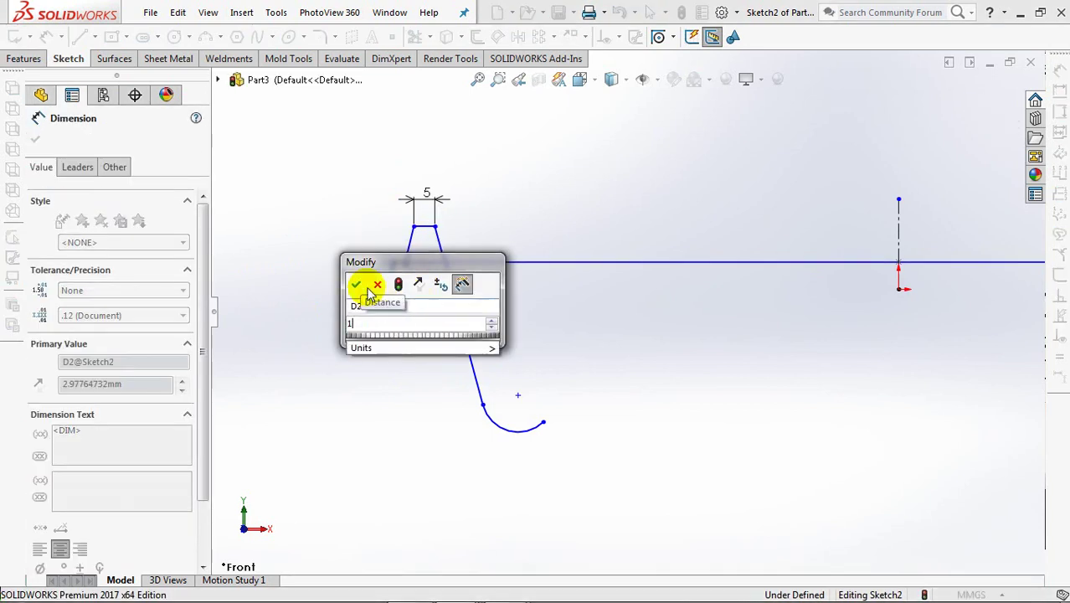
left_click(356, 285)
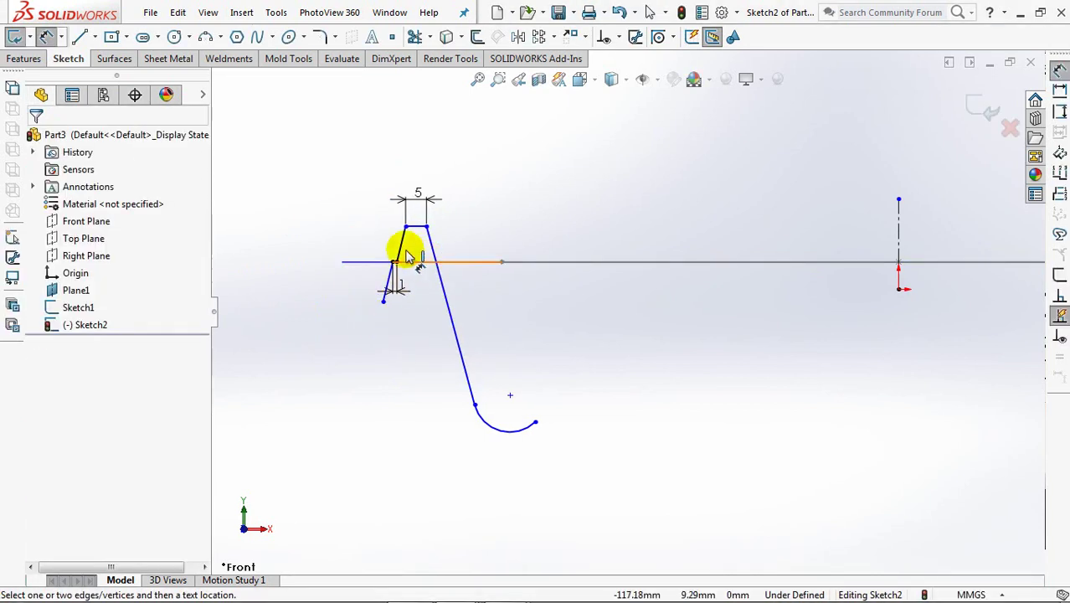
- Dimension the angle between the rim's upper outer slanted line and the horizontal path line and set it to 100°
left_click(400, 251)
left_click(376, 261)
left_click(337, 212)
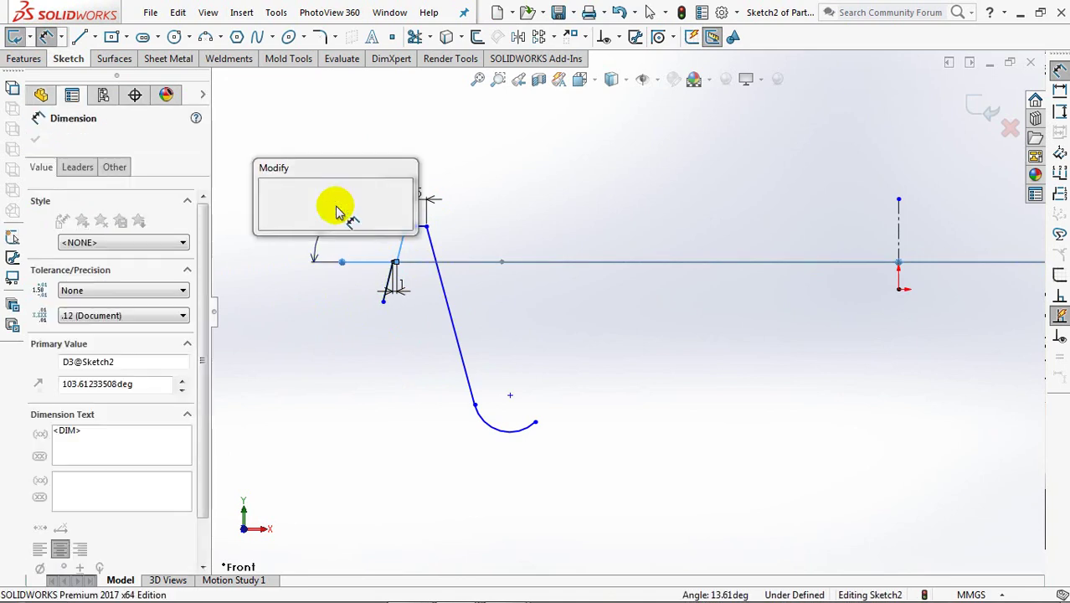
type("100")
left_click(269, 204)
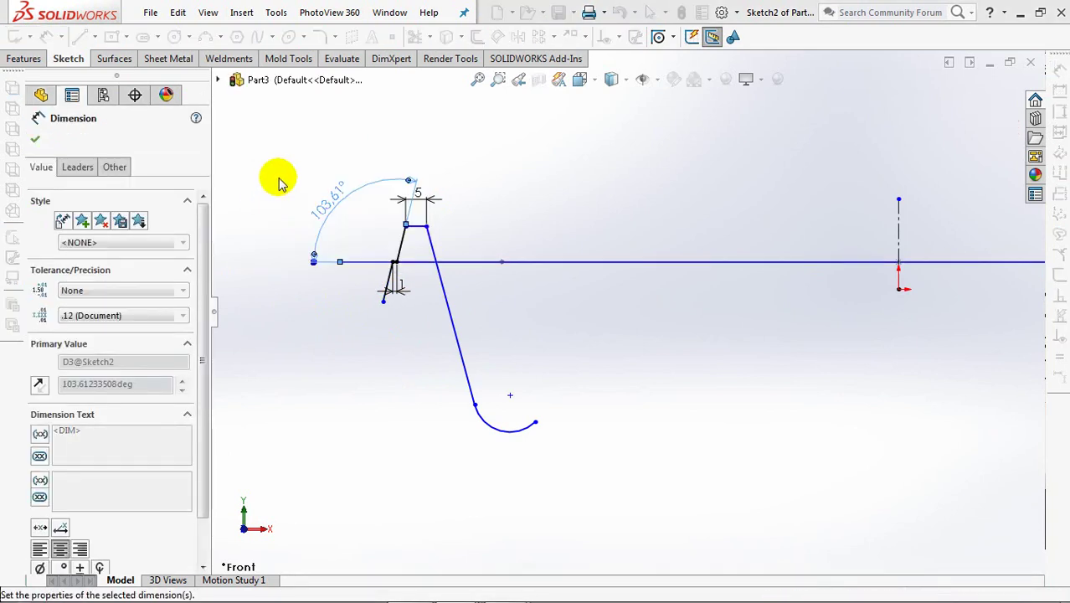
- Dimension the angle between the rim's upper outer slanted line and the long inner wall line and set it to 25°
left_click(406, 256)
left_click(440, 280)
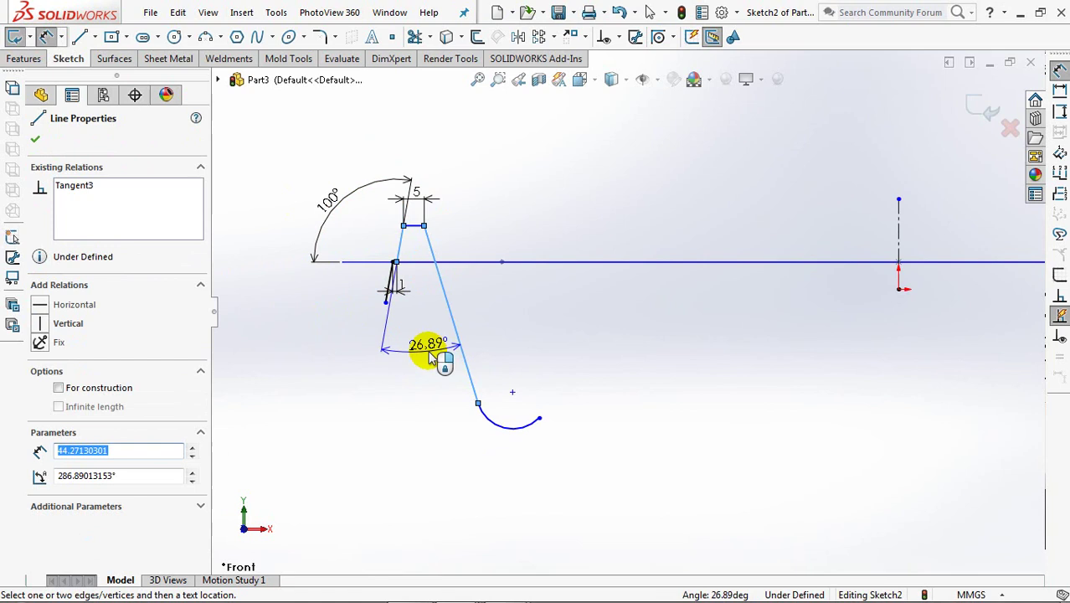
left_click(421, 352)
type("25")
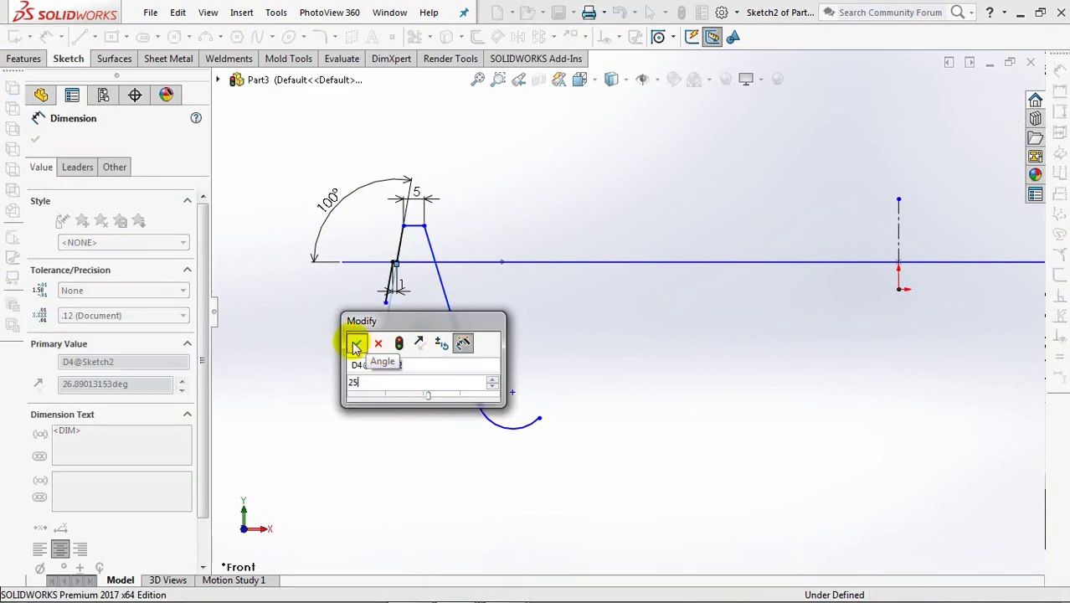
left_click(357, 342)
- Dimension the vertical distance from the rim's lowest outer endpoint to the horizontal path line and set it to 6.5 mm
left_click(385, 304)
left_click(415, 263)
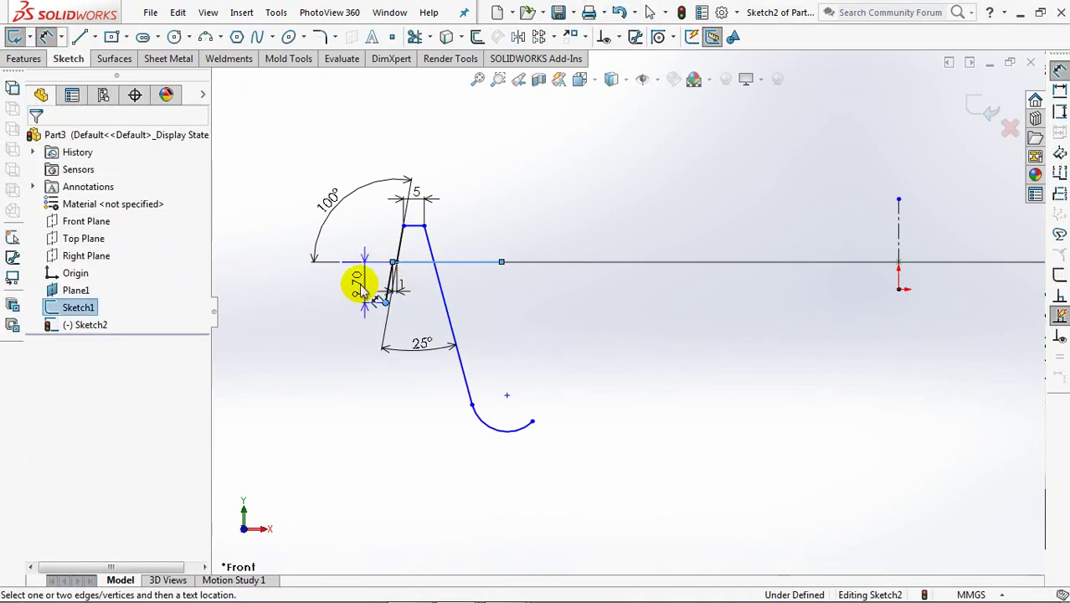
left_click(295, 286)
type("6.5")
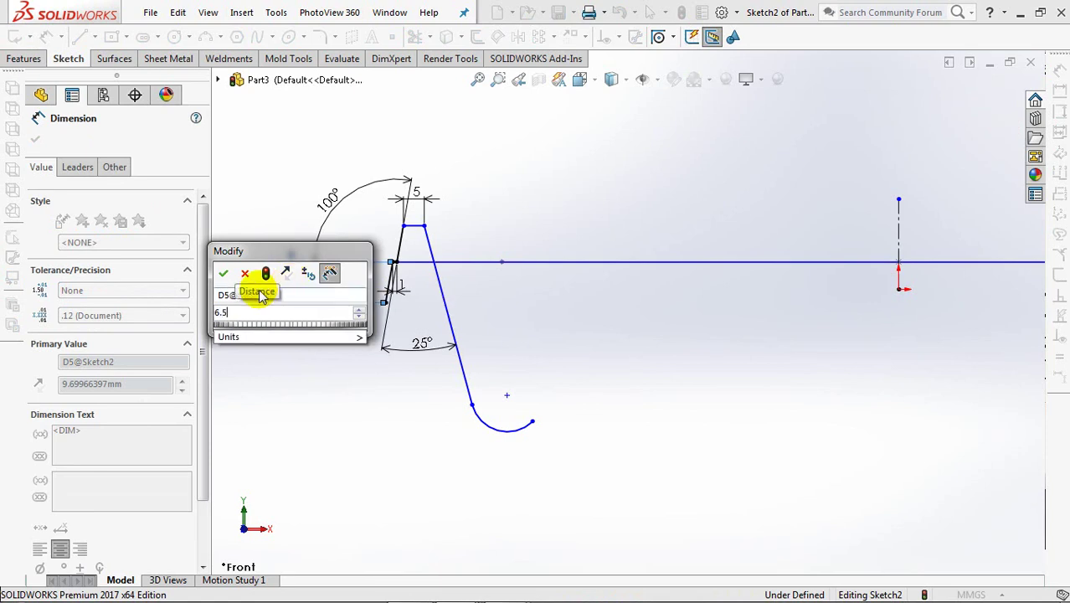
key("Return")
- Dimension the height from the rim's lowest outer endpoint to the flat top line and set it to 12 mm
left_click(411, 227)
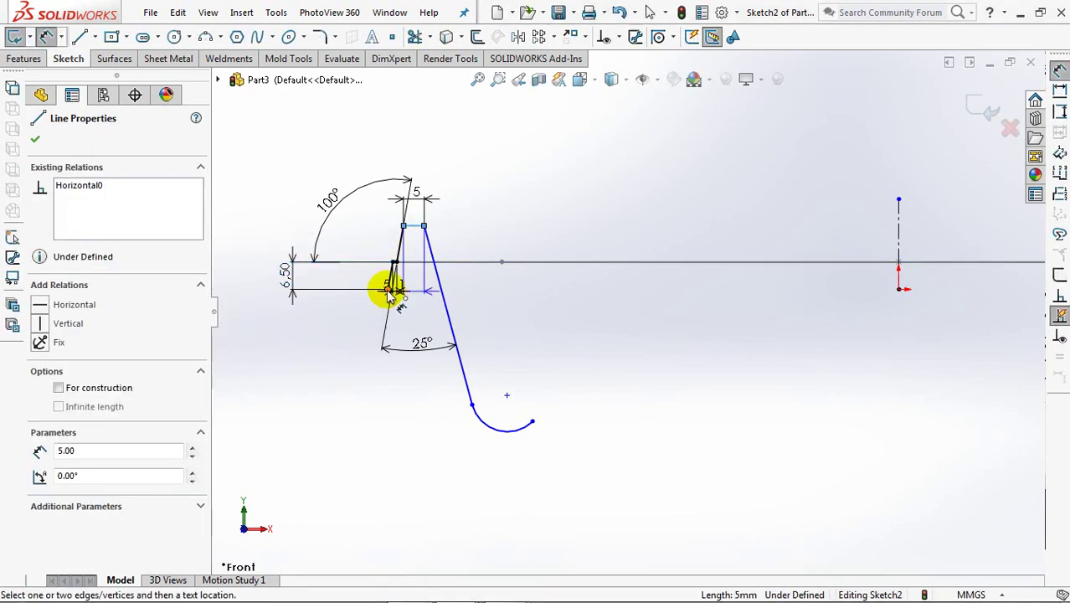
left_click(387, 289)
left_click(255, 254)
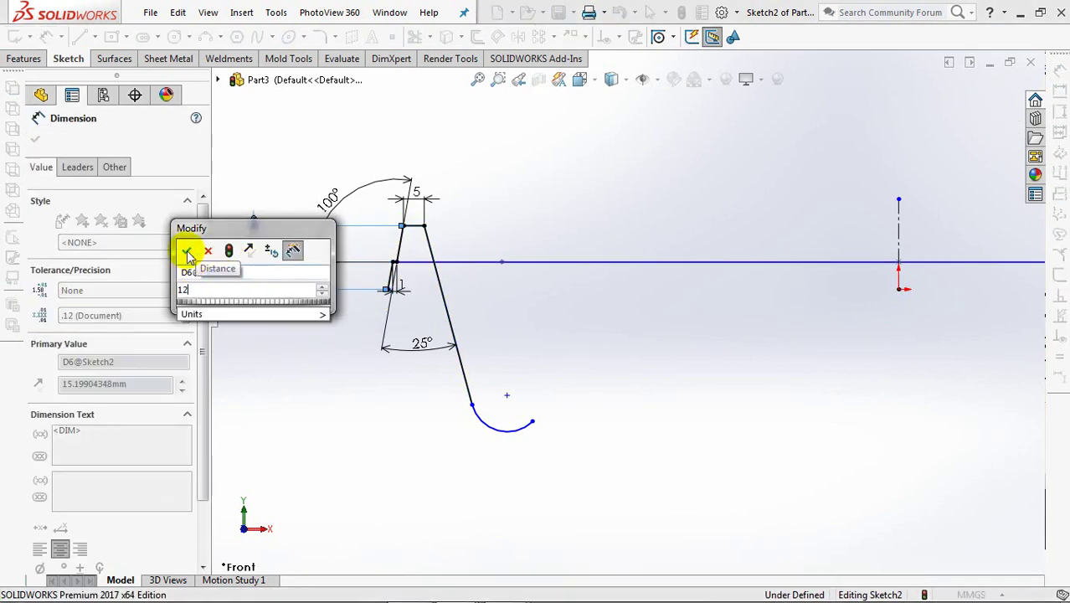
left_click(188, 249)
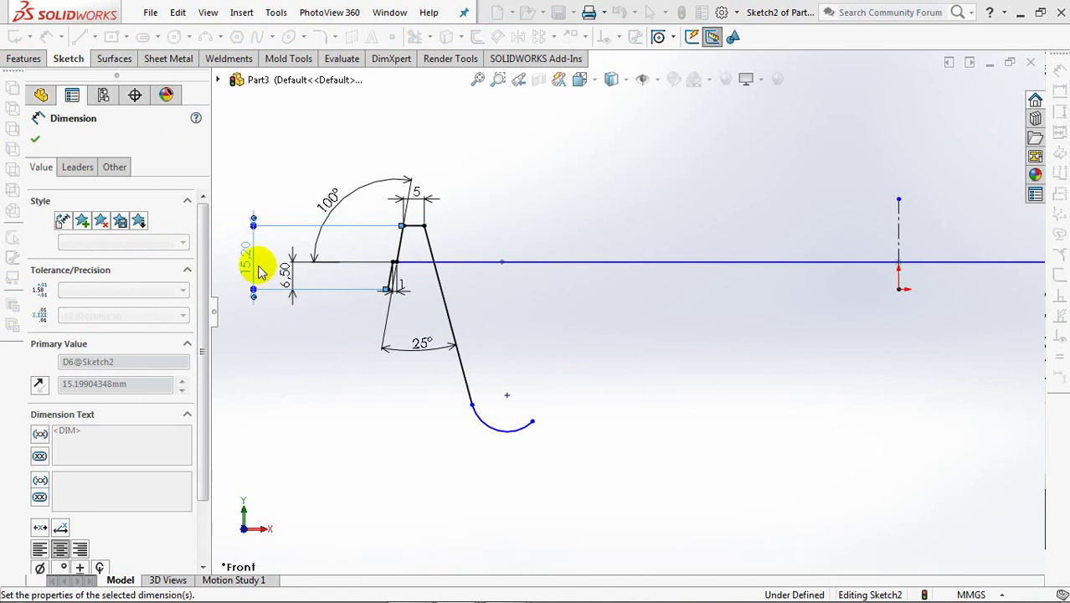
key("Escape")
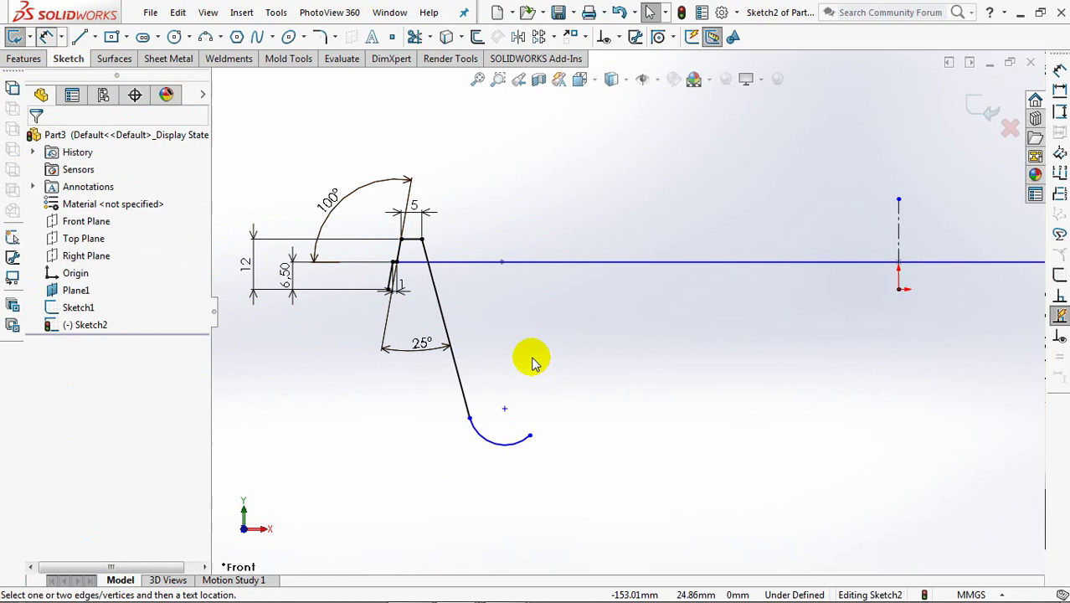
key("Escape")
- Add a doubled distance dimension from the bottom arc's free endpoint across the vertical centerline and set it to 193 mm
left_click(530, 435)
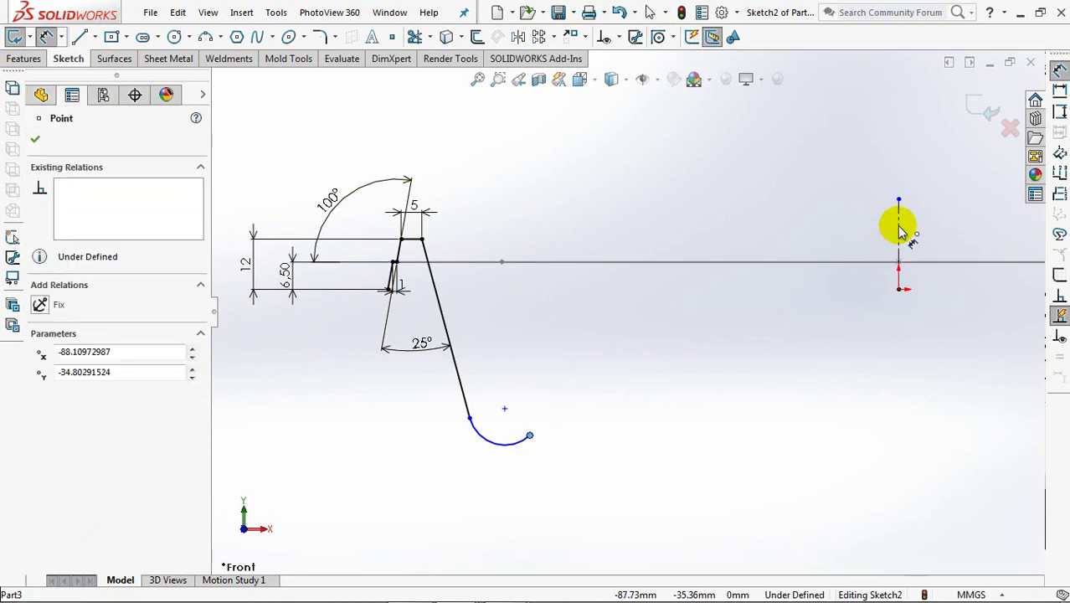
left_click(898, 232)
left_click(946, 470)
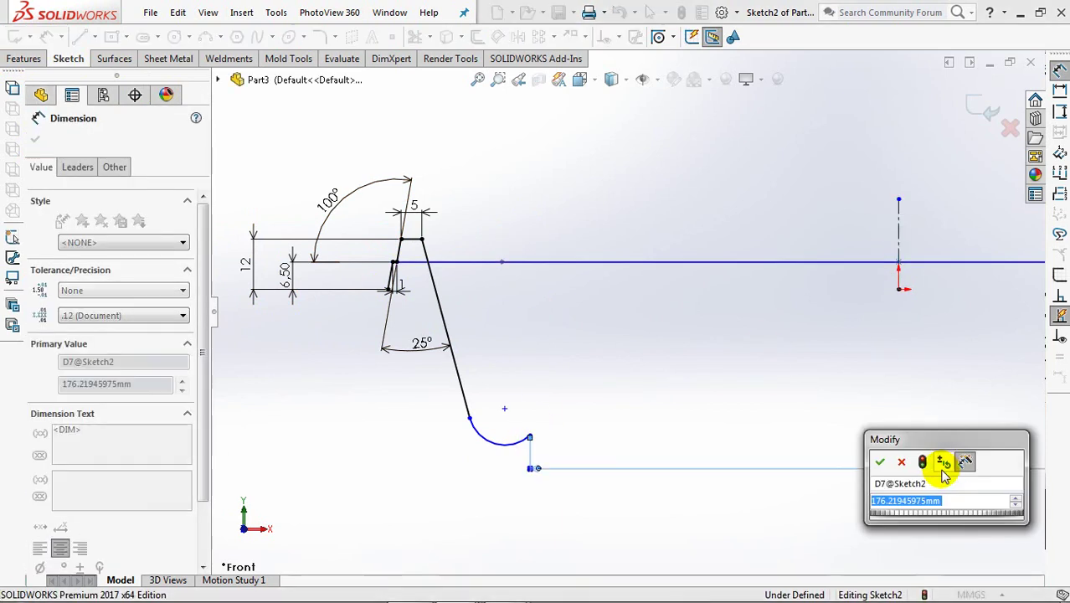
type("193")
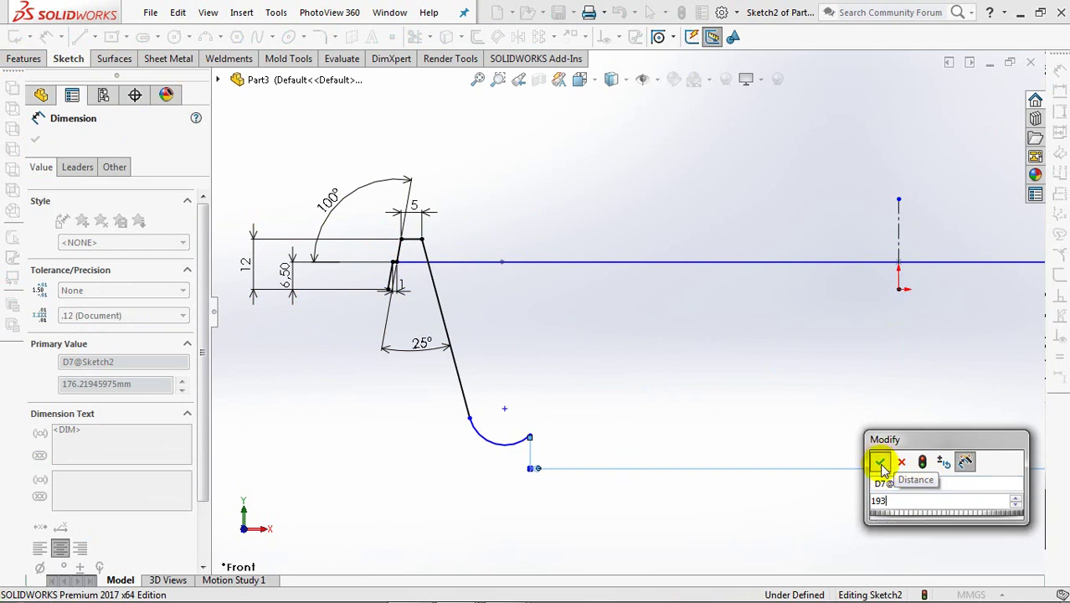
left_click(879, 461)
- Dimension the height from the flat top line to the bottom arc's lowest point, using the maximum arc condition, and set it to 34 mm
left_click(478, 434)
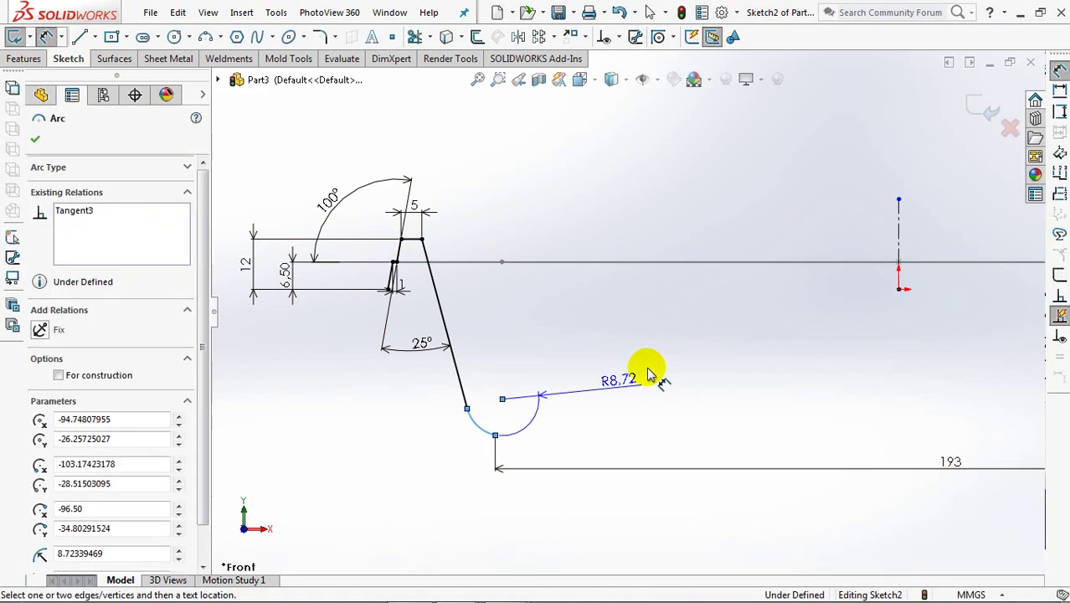
left_click(410, 240)
left_click(709, 342)
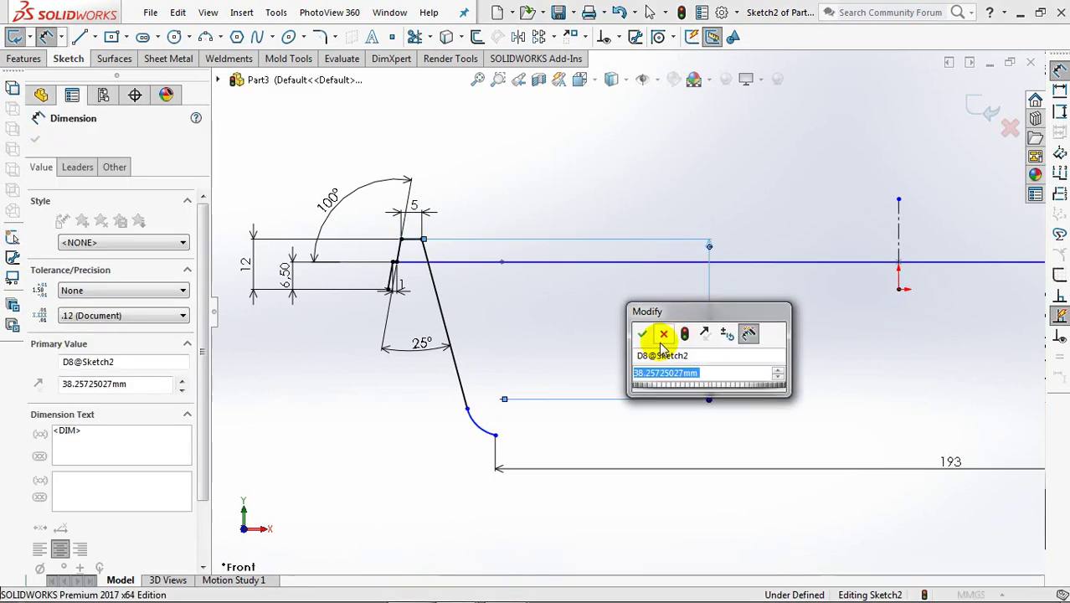
left_click(650, 337)
left_click(77, 167)
left_click_drag(204, 320, 202, 459)
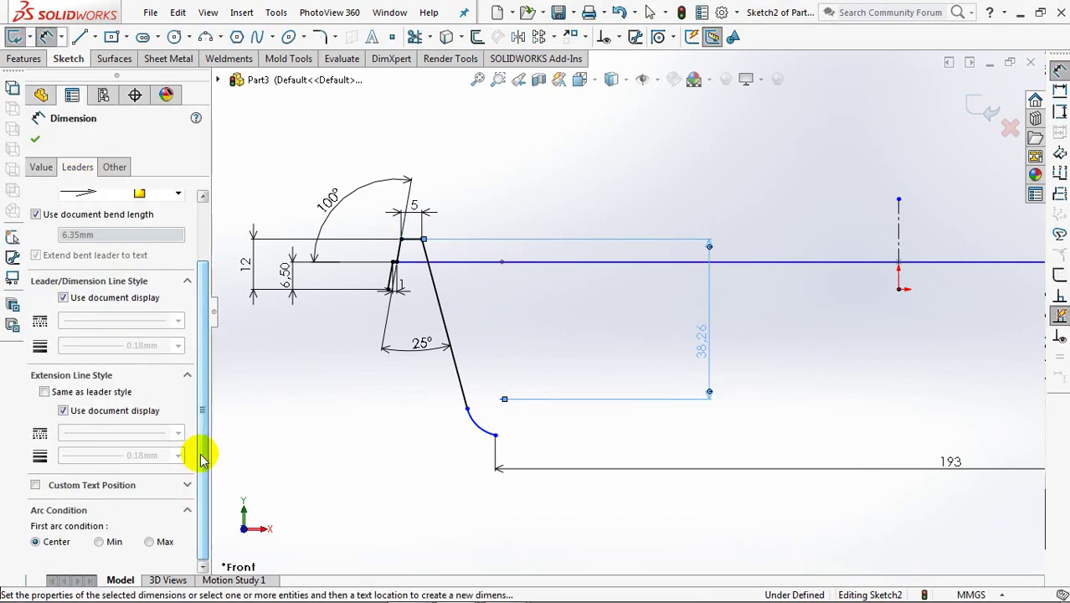
left_click(703, 375)
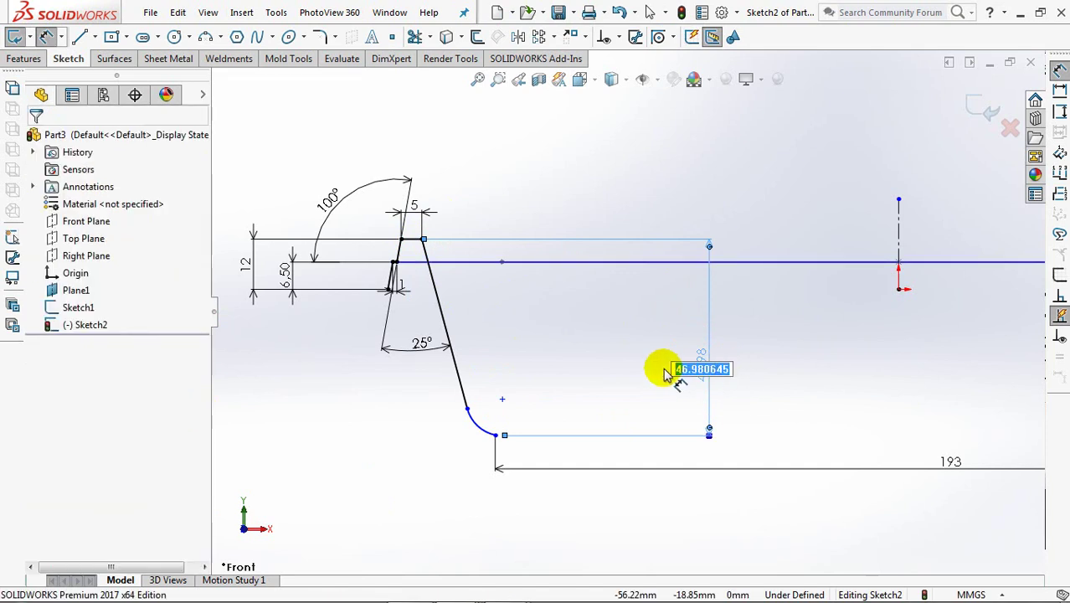
key("Return")
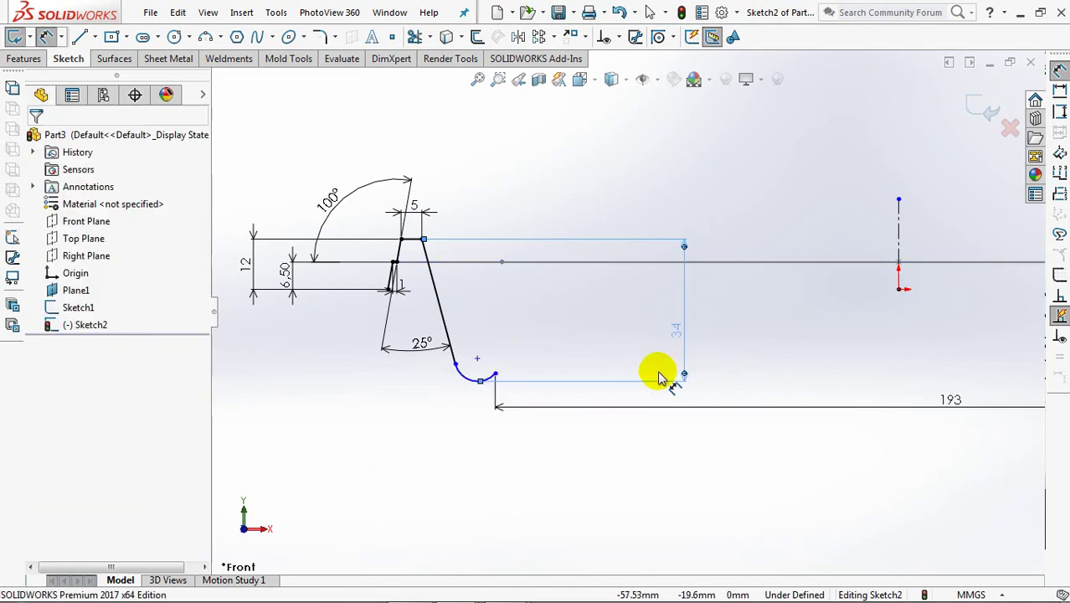
- Dimension the height from the flat top line to the bottom arc's free endpoint and set it to 31.5 mm
left_click(496, 376)
left_click(420, 240)
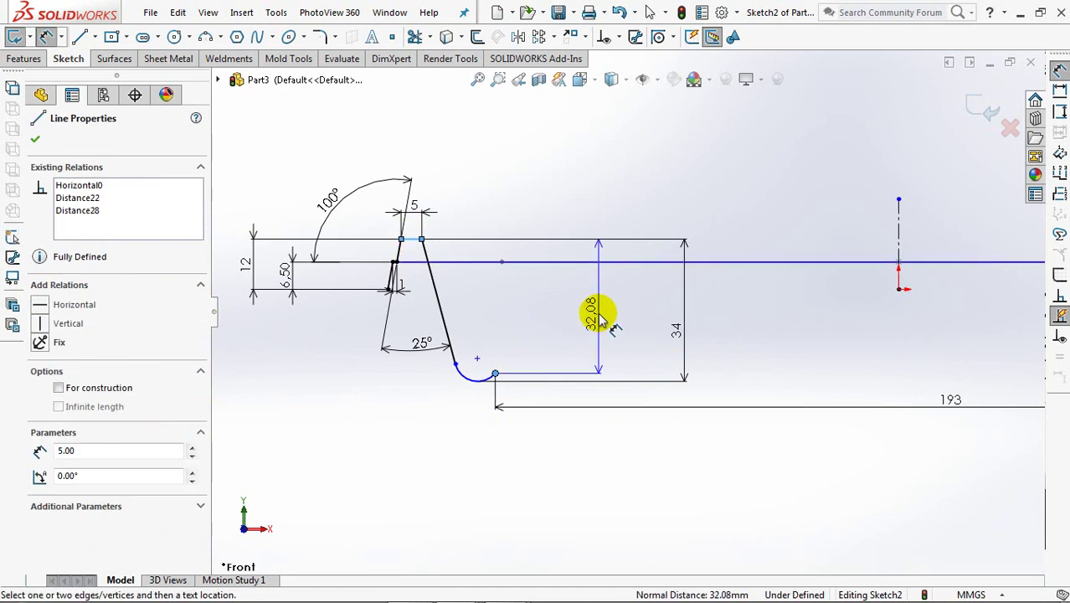
left_click(597, 310)
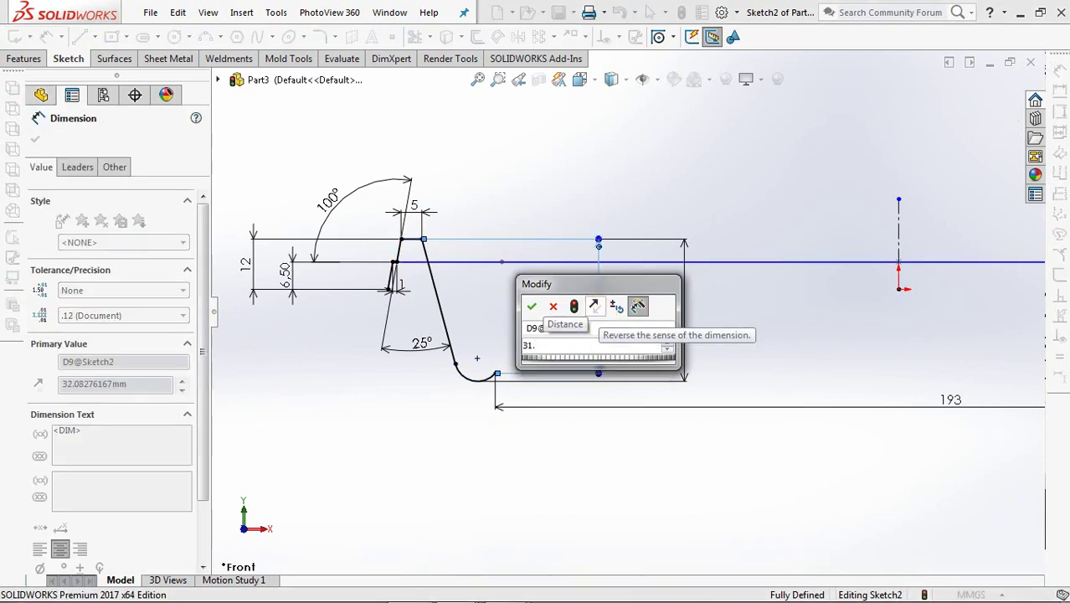
left_click(532, 306)
- Add 1.5 mm sketch fillets to both corners of the rim's flat top line
middle_click_drag(406, 216, 413, 168, "shift")
middle_click_drag(346, 189, 566, 279, "ctrl")
scroll(578, 243, "down", 2)
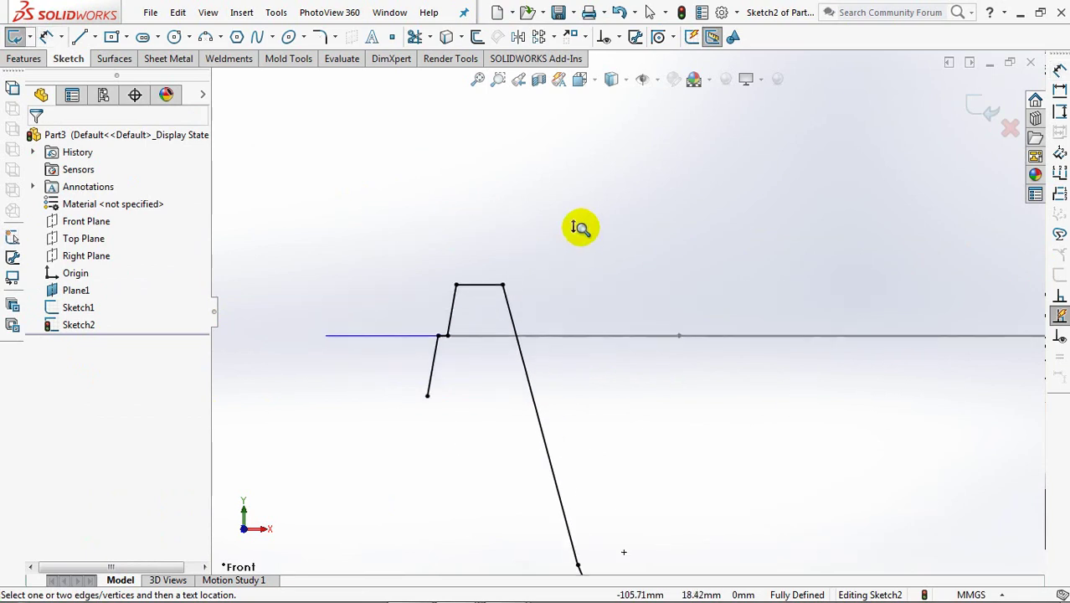
left_click(323, 37)
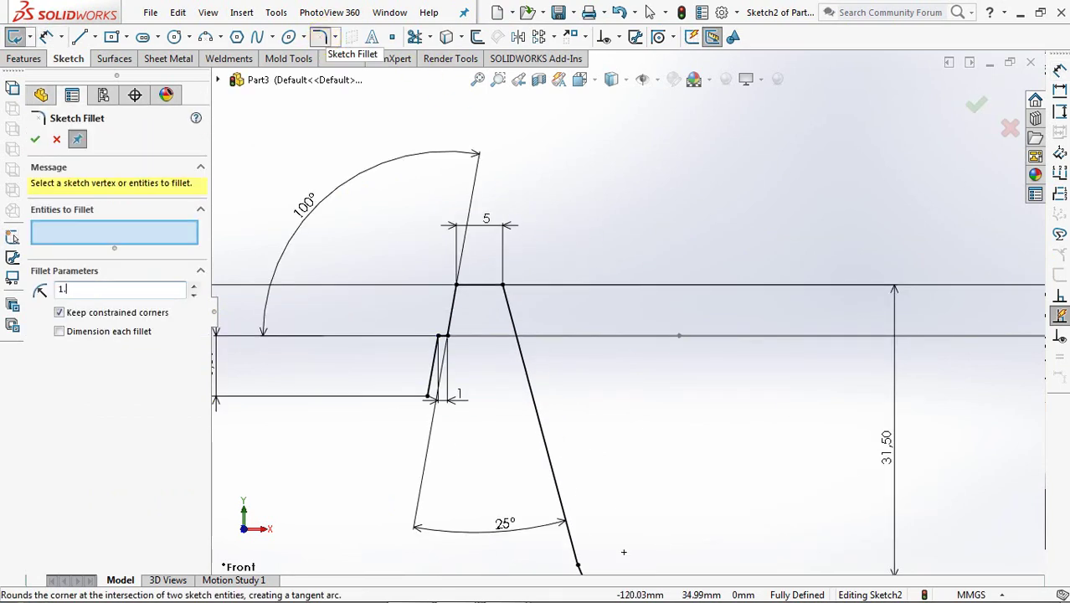
left_click(459, 288)
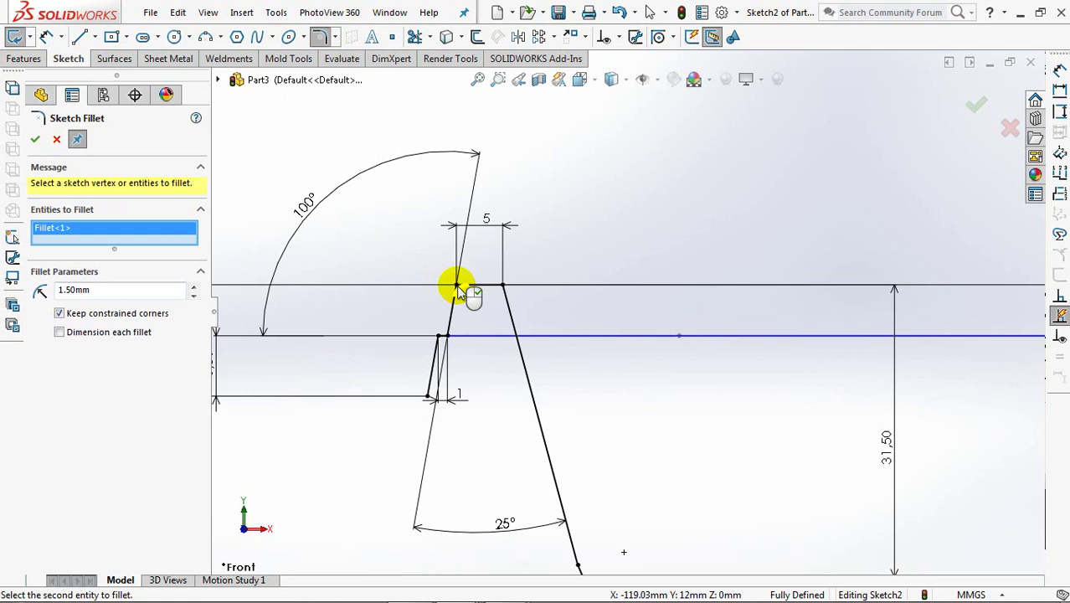
left_click(504, 287)
left_click(35, 140)
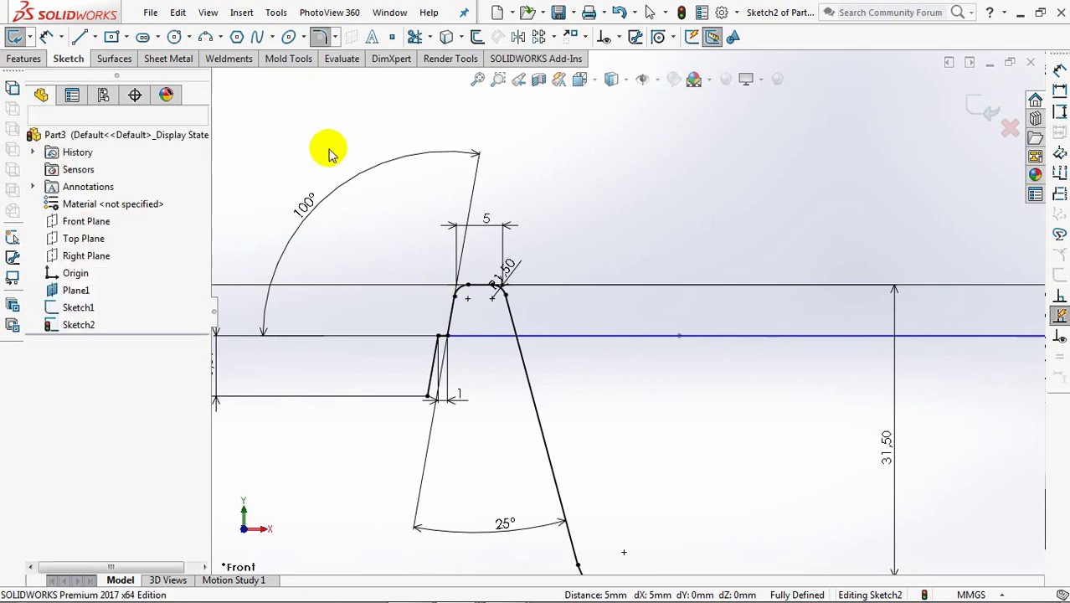
- Exit the completed side profile sketch
scroll(606, 197, "down", 3)
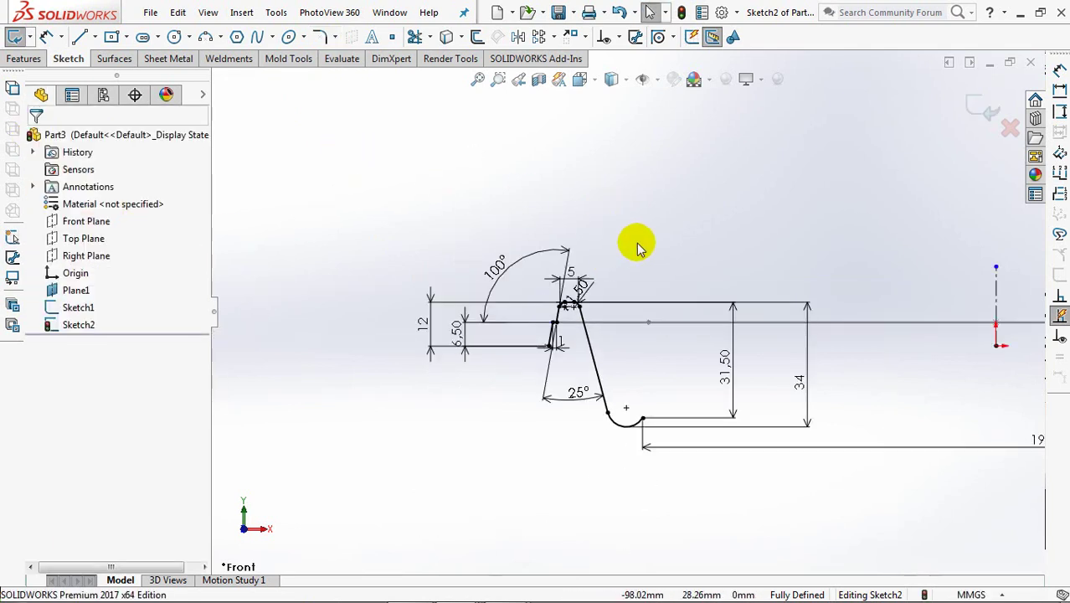
mouse_move(680, 241)
middle_mouse_down()
mouse_move(636, 279)
mouse_move(688, 276)
mouse_move(478, 280)
middle_mouse_up()
left_click(989, 107)
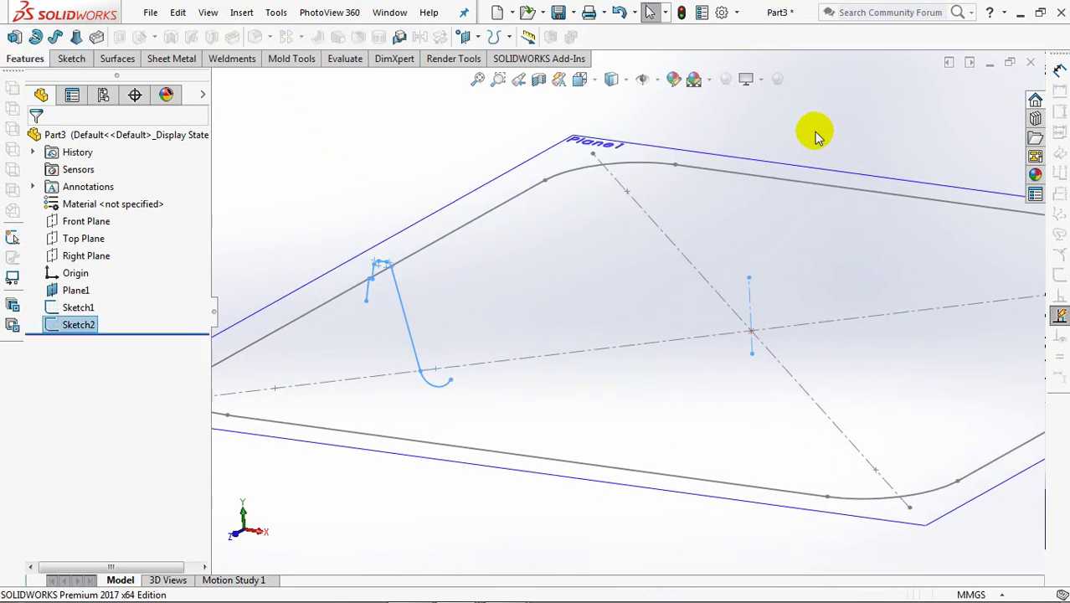
- Start a Surface Sweep and use the SelectionManager to pick the open rim chain, from the lower outer line through the second top fillet, as profile
mouse_move(420, 158)
middle_mouse_down()
mouse_move(438, 174)
mouse_move(402, 167)
middle_mouse_up()
left_click(107, 64)
left_click(52, 39)
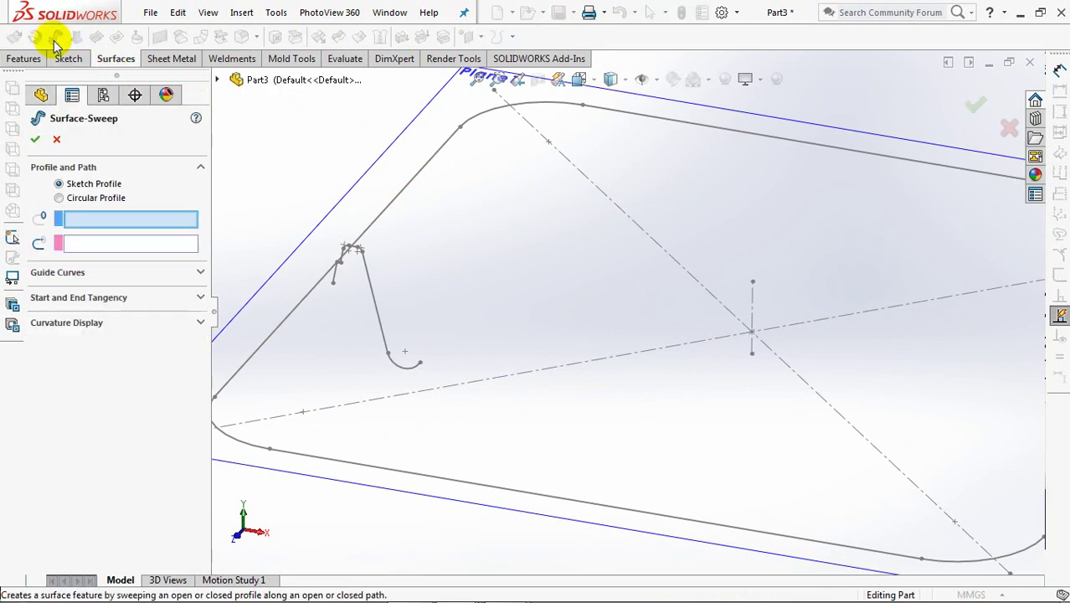
right_click(155, 218)
left_click(194, 248)
middle_click_drag(270, 259, 559, 293, "shift")
left_click(706, 98)
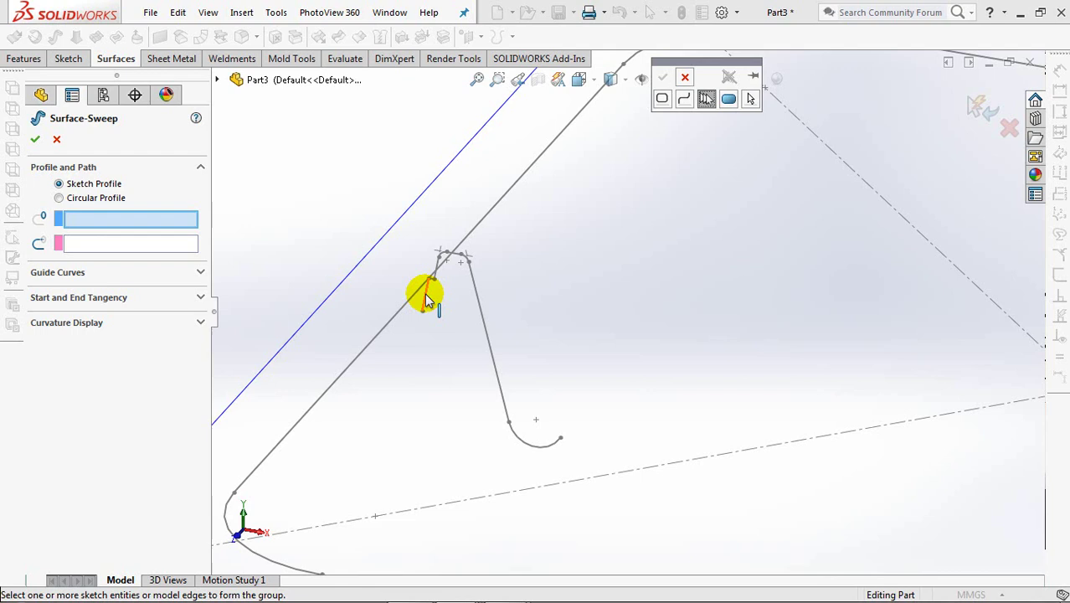
left_click(425, 297)
middle_click_drag(406, 272, 378, 260)
middle_click_drag(434, 282, 436, 221, "shift")
middle_click_drag(433, 317, 518, 344, "ctrl")
mouse_move(435, 263)
middle_mouse_down()
mouse_move(334, 454)
mouse_move(401, 329)
middle_mouse_up()
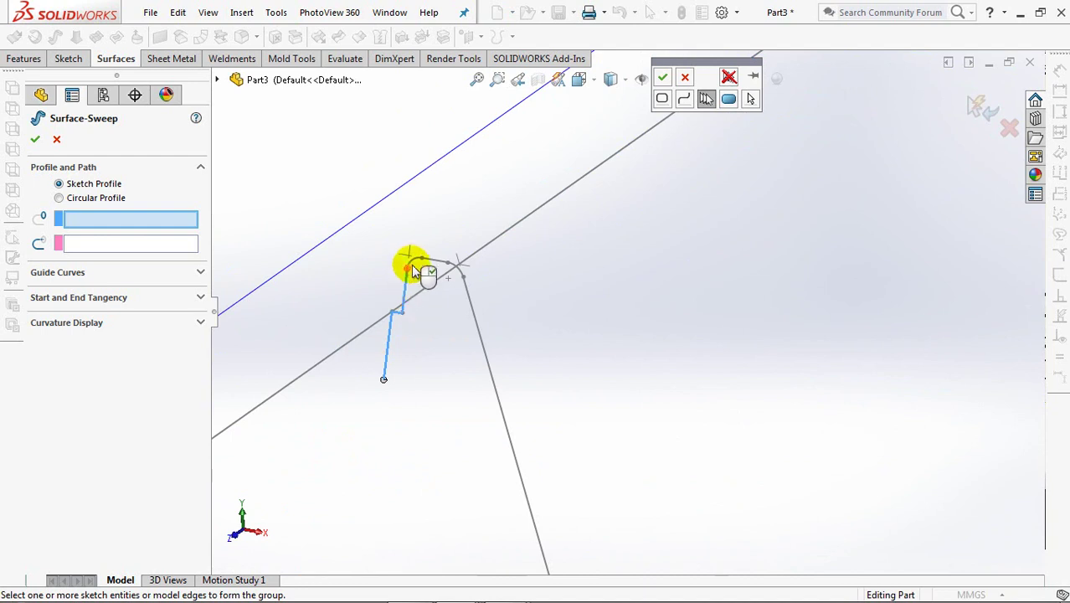
right_click(463, 276)
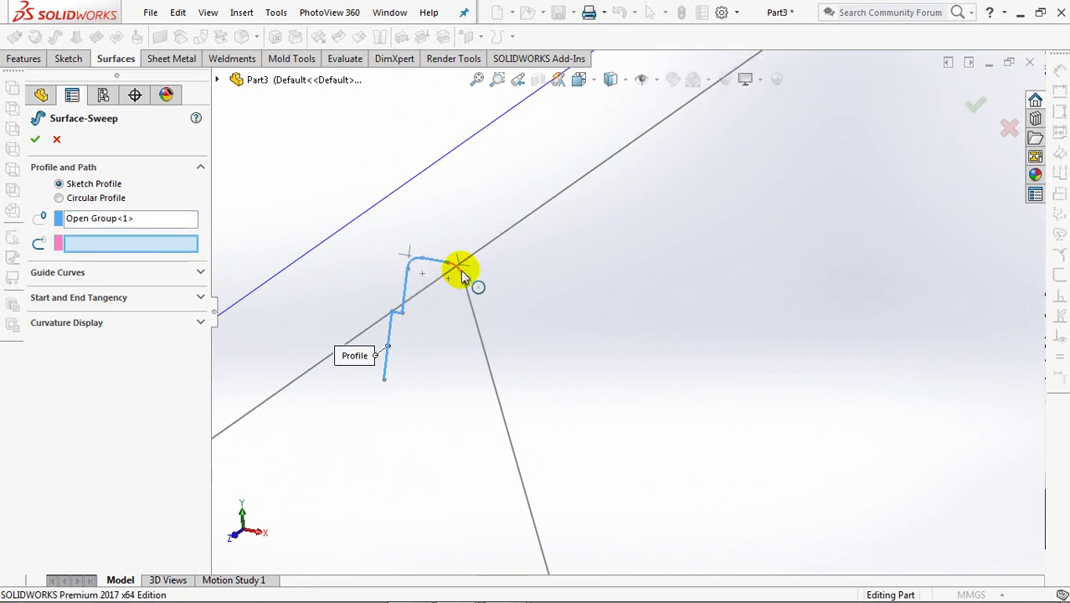
- Select the rounded square as the closed-loop sweep path and create the rim surface
right_click(553, 247)
left_click(590, 286)
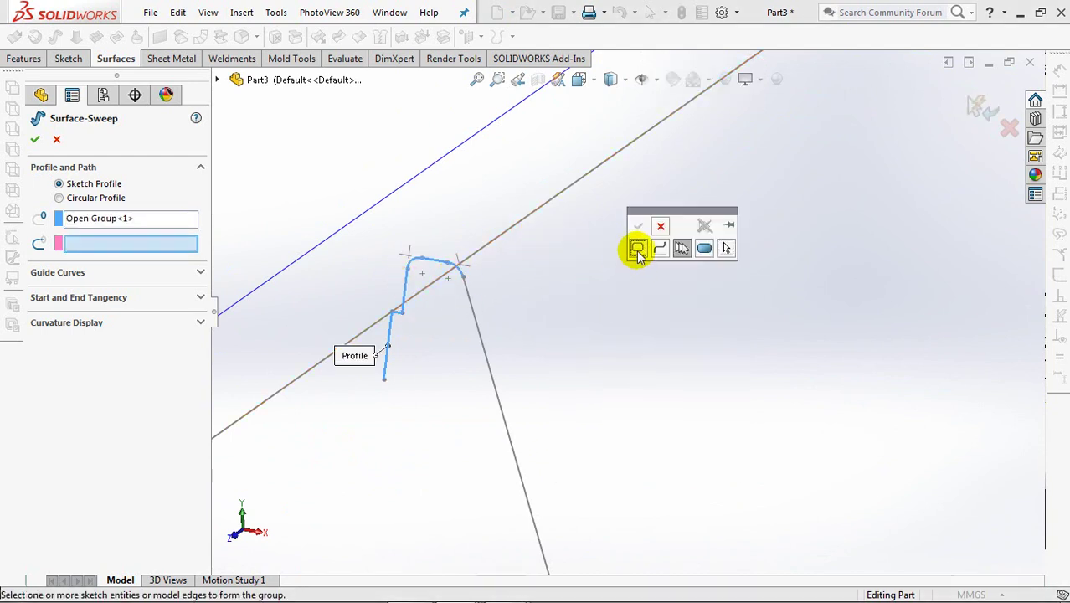
left_click(531, 230)
scroll(554, 344, "up", 5)
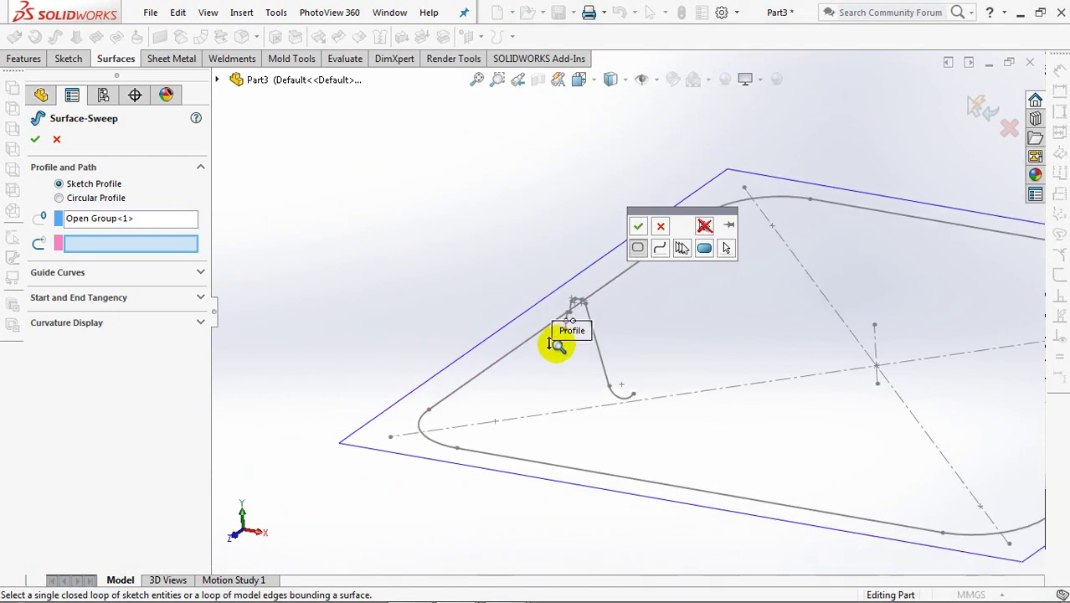
middle_click_drag(727, 339, 486, 308, "ctrl")
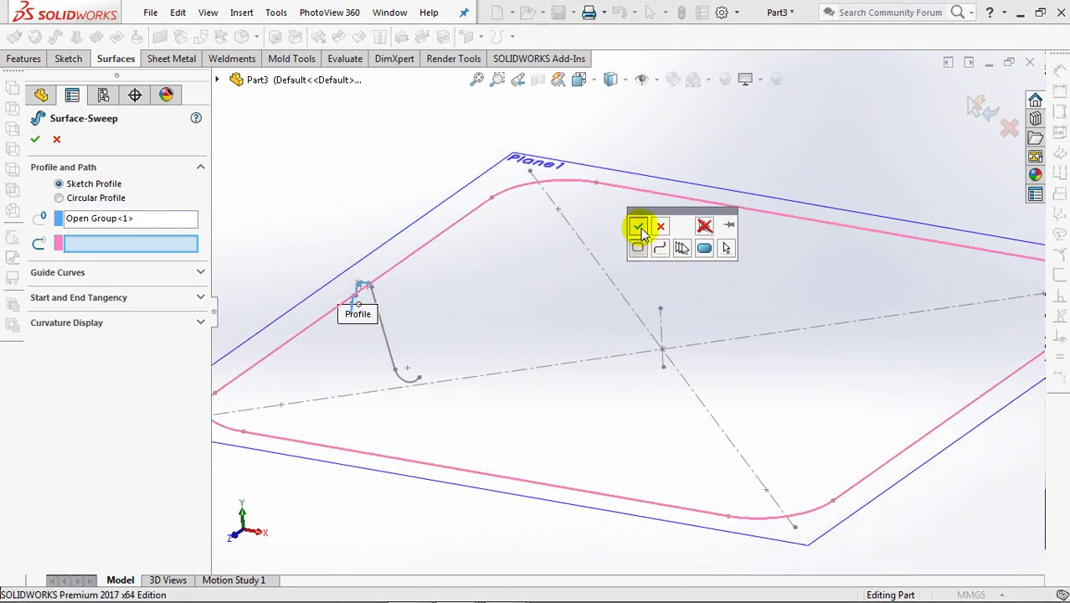
left_click(640, 226)
middle_click_drag(642, 229, 639, 255)
left_click(34, 141)
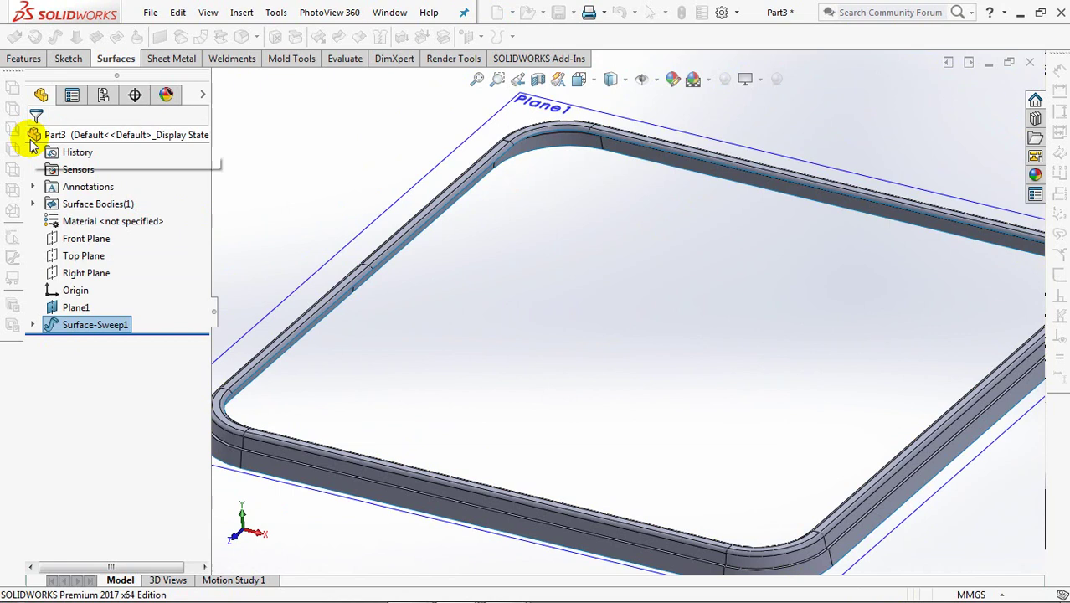
key("f")
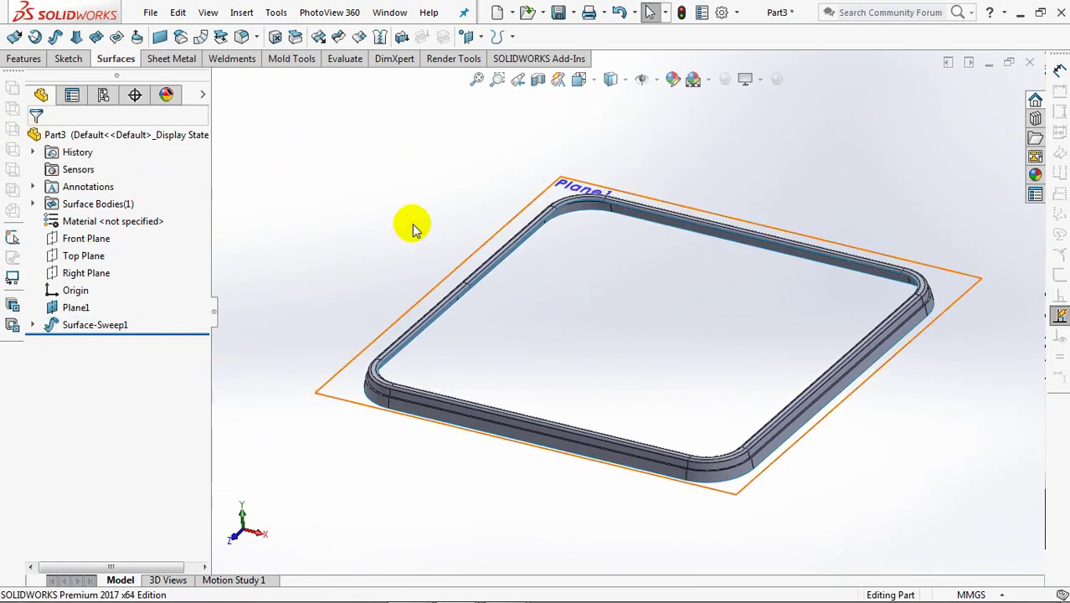
- Show the side profile sketch used by the rim sweep
left_click(33, 325)
left_click(84, 342)
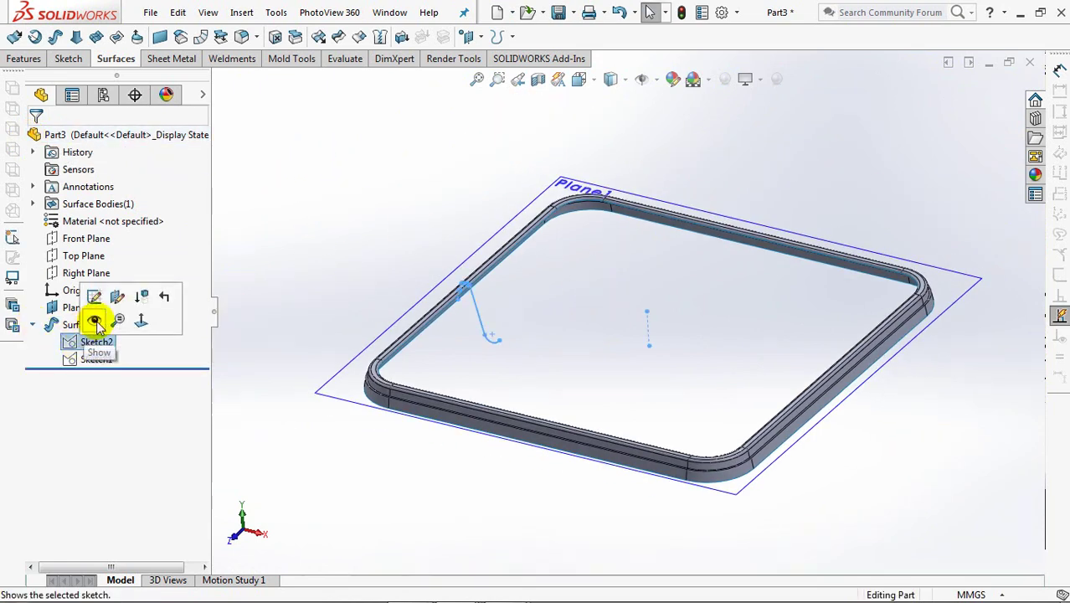
left_click(96, 320)
- Create a reference plane parallel to the Top Plane through the free end of the side profile's lower arc
left_click(481, 36)
left_click(493, 52)
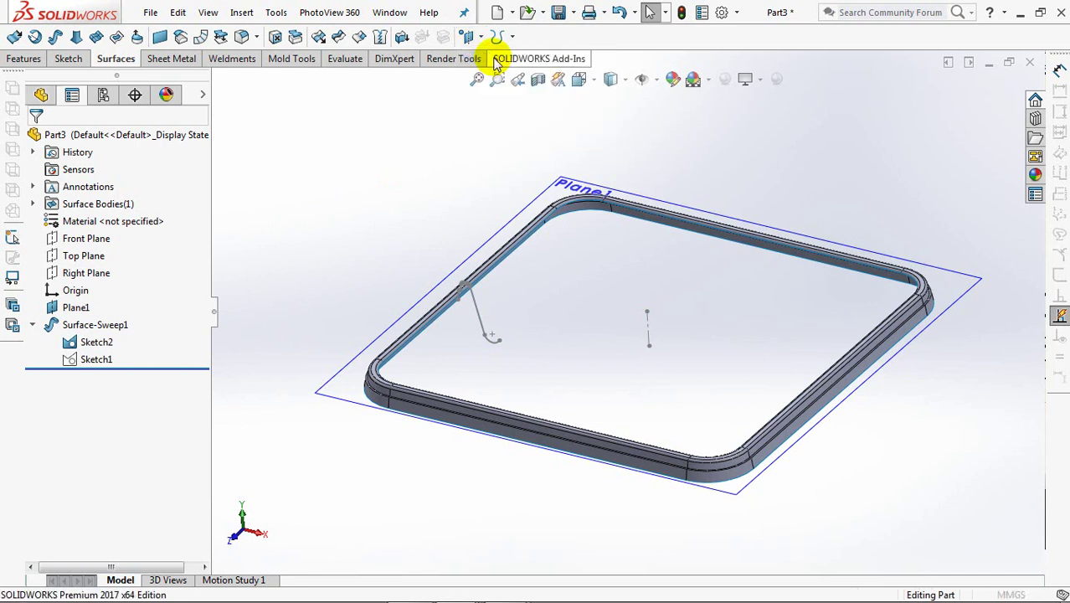
left_click(218, 80)
left_click(286, 201)
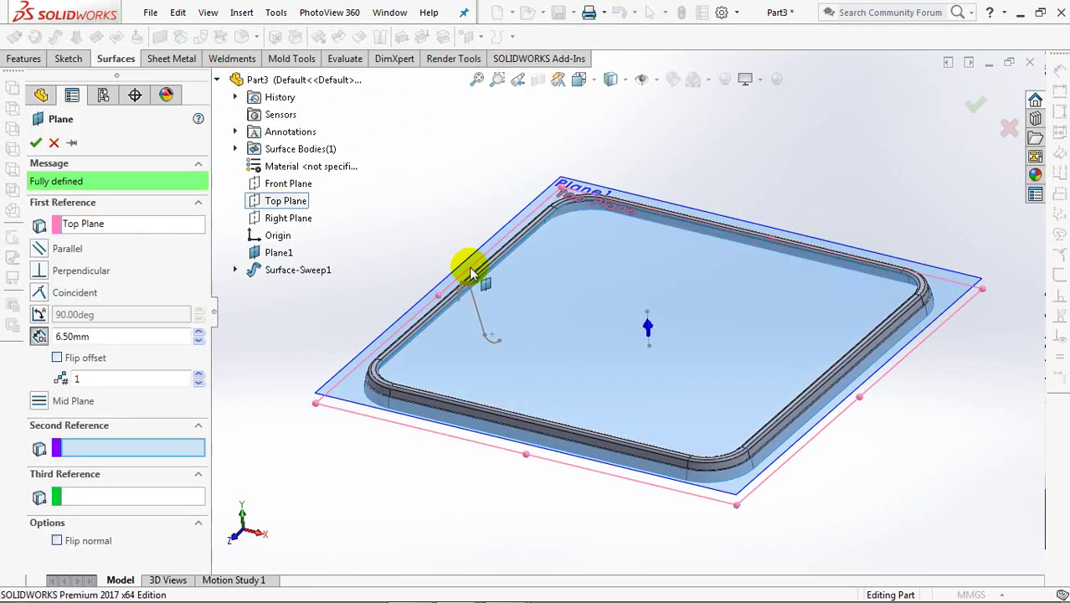
left_click(499, 342)
key("Return")
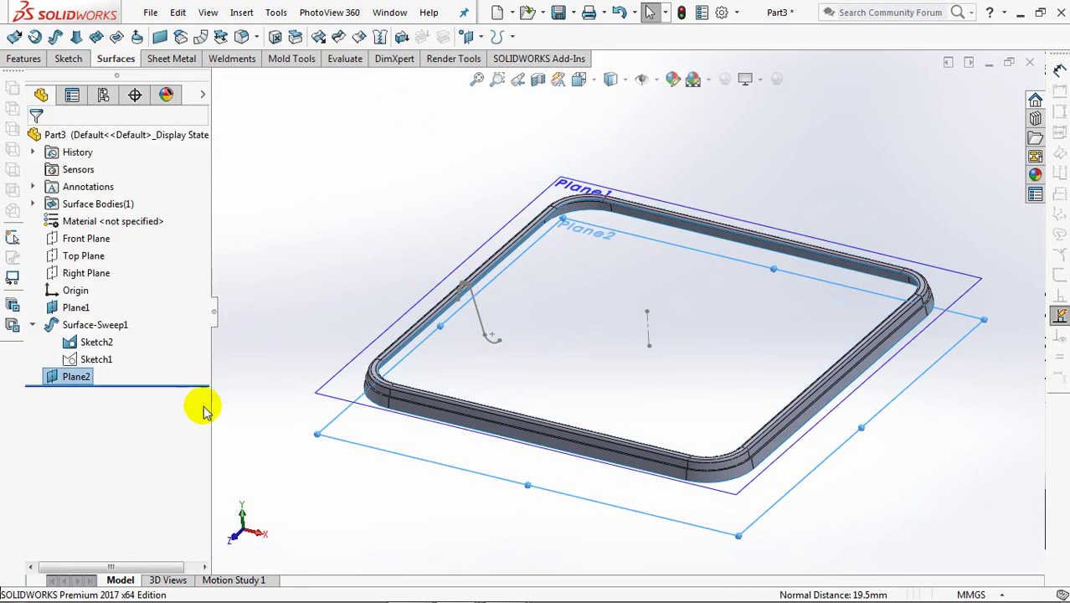
- Start a sketch on the new plane and draw a center rectangle about 177 mm square centred on the origin
left_click(70, 354)
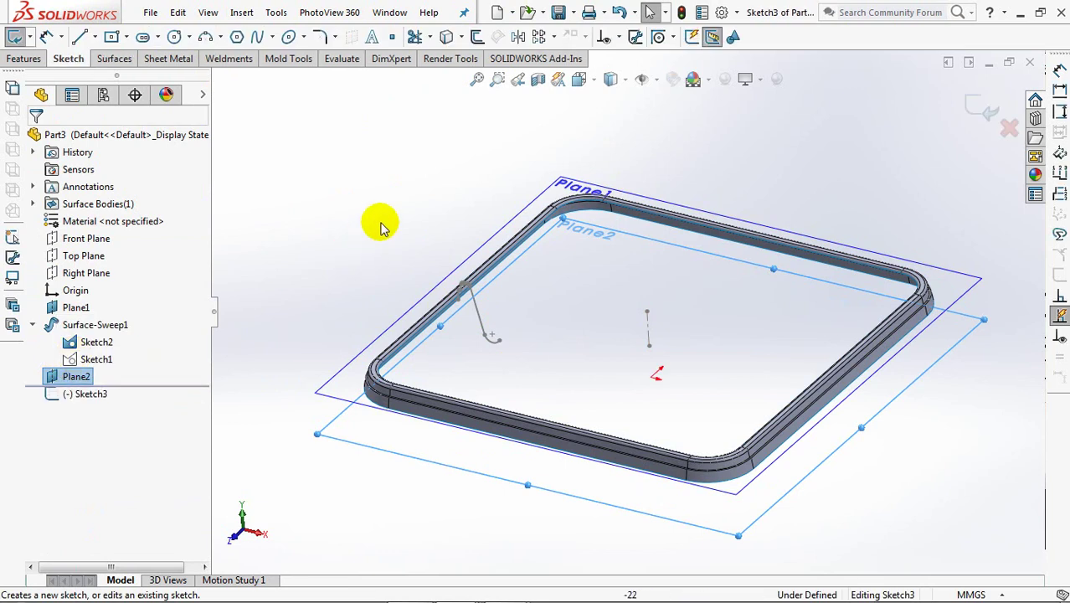
key("ctrl+8")
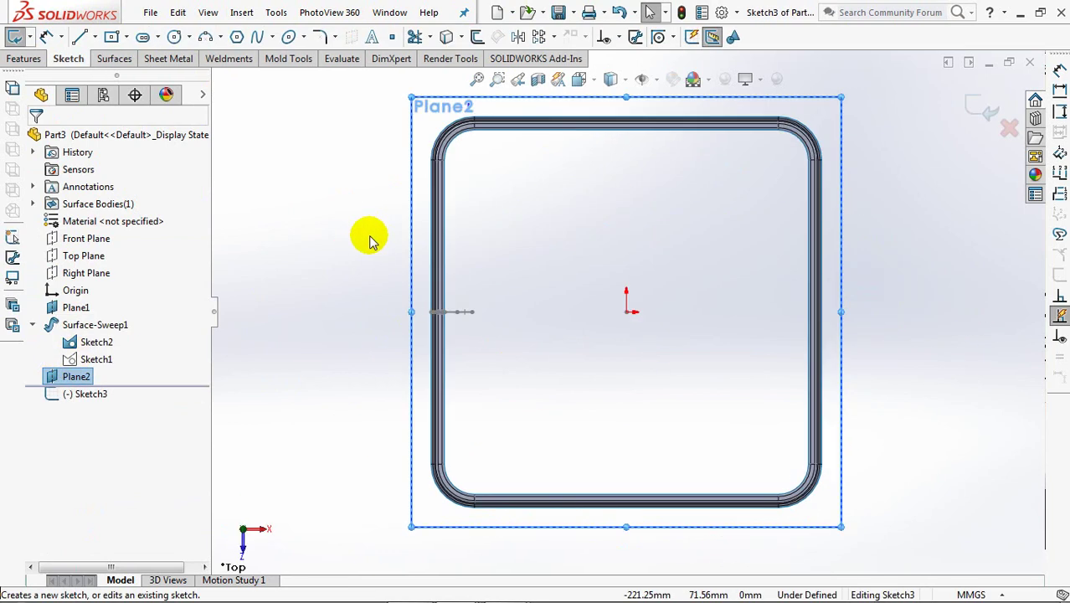
left_click(111, 37)
left_click(626, 311)
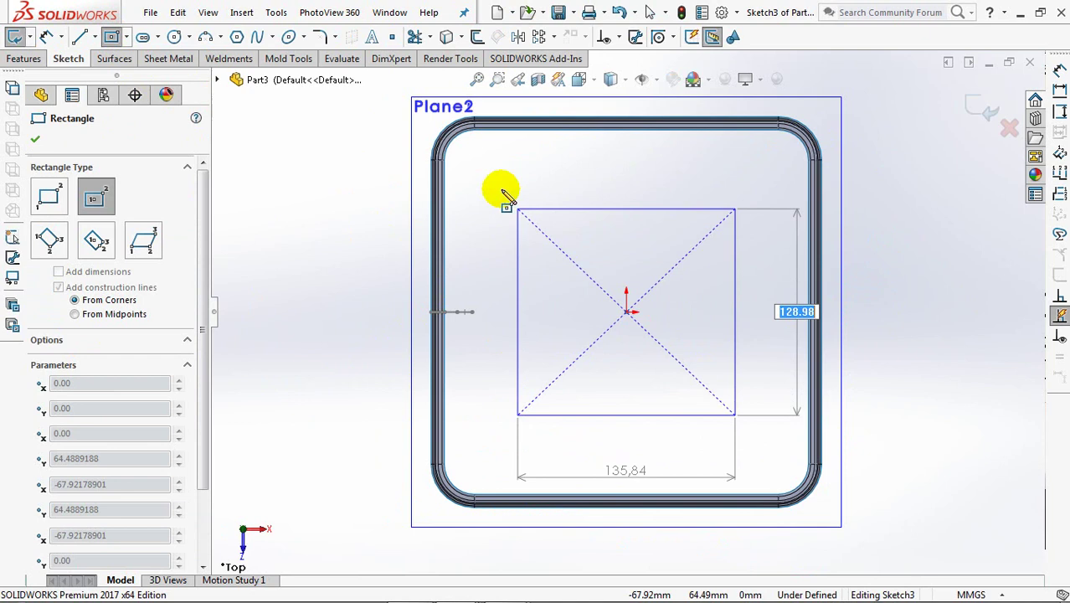
left_click(485, 170)
left_click(35, 139)
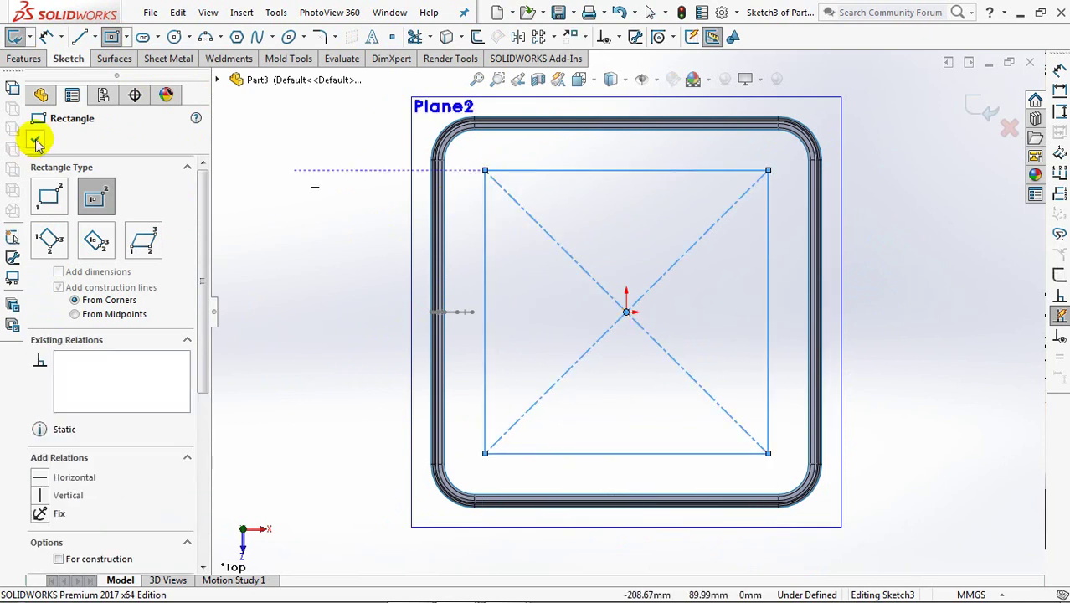
- Add an Equal relation between two adjacent sides of the center rectangle
left_click(620, 38)
left_click(647, 76)
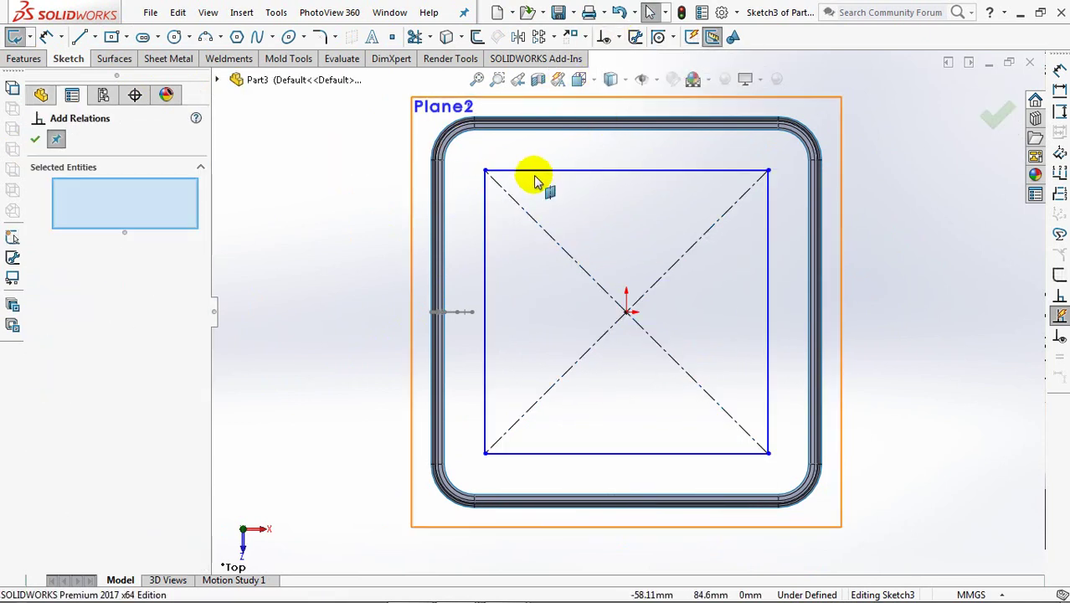
left_click(530, 172)
left_click(485, 227)
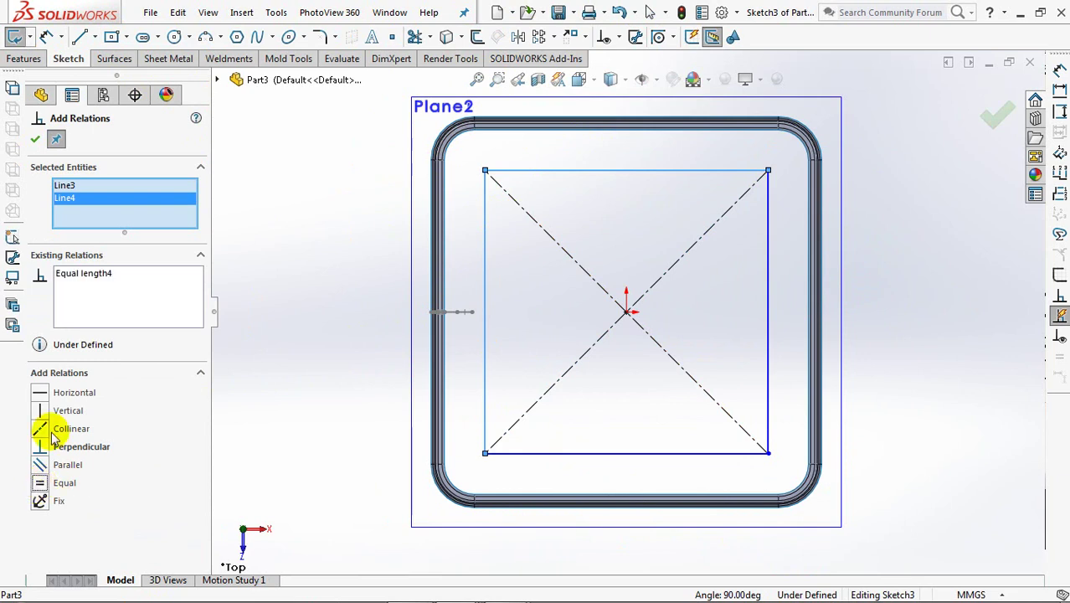
left_click(36, 141)
- Dimension the distance between the square's two horizontal sides as 193 mm
left_click(46, 37)
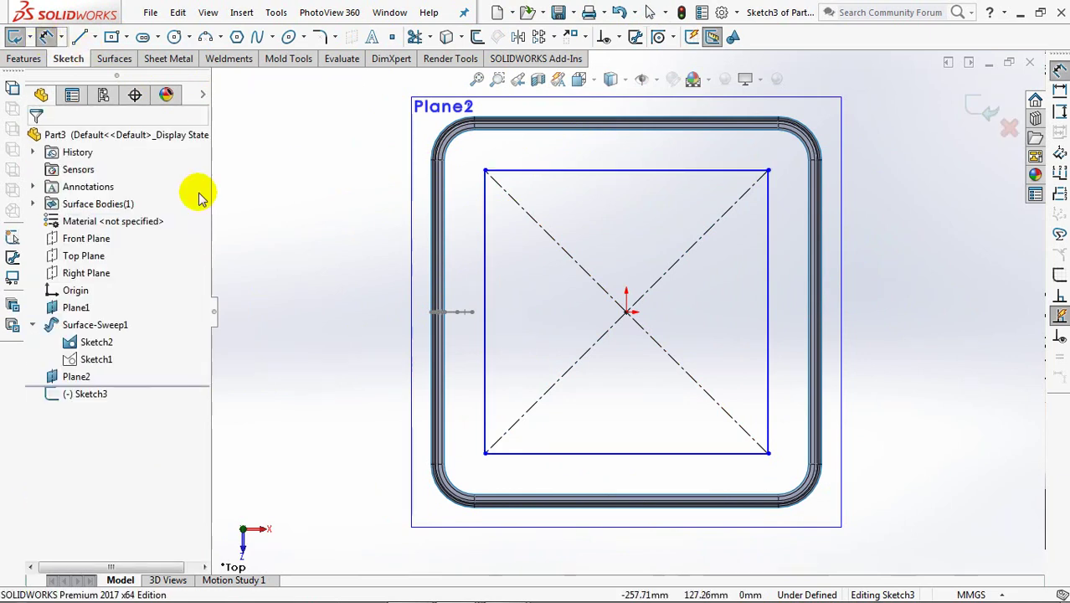
left_click(566, 172)
left_click(574, 453)
left_click(352, 306)
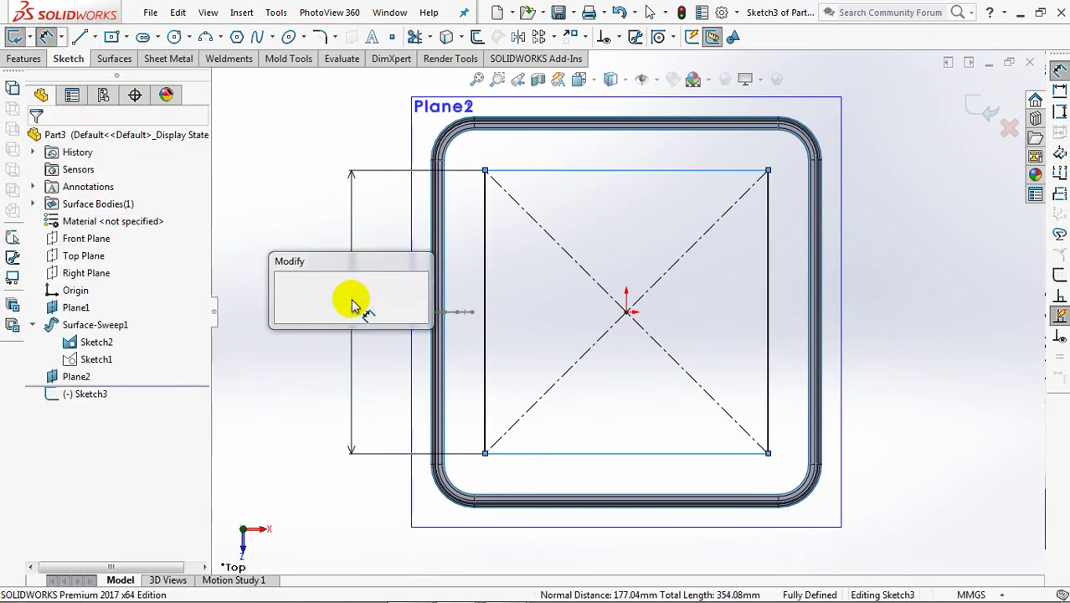
type("193")
key("Return")
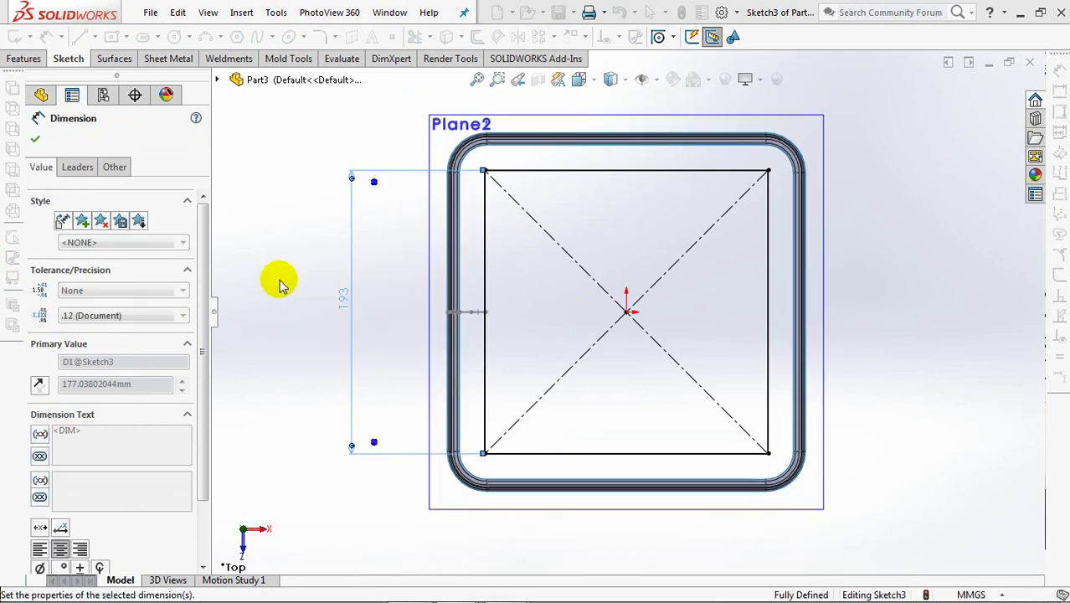
left_click(34, 139)
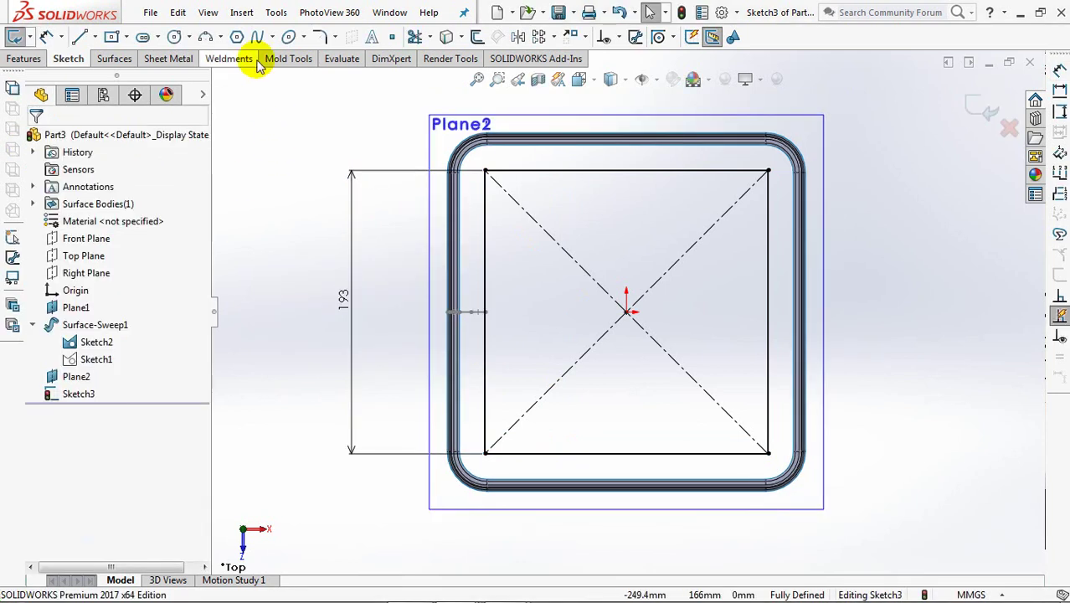
- Add 9 mm sketch fillets to all four corners of the square and exit the sketch
left_click(321, 38)
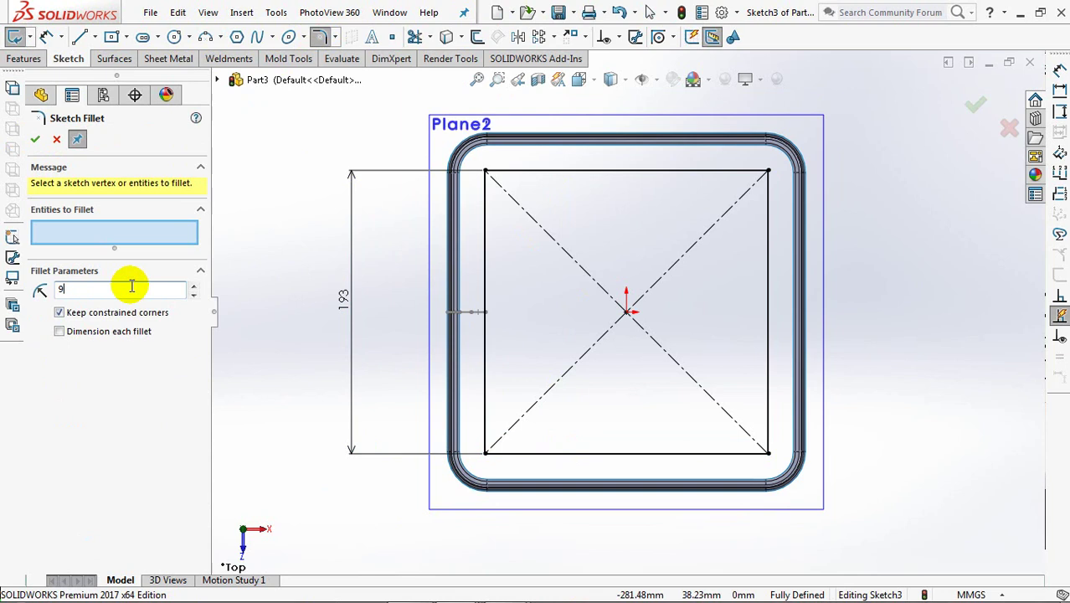
left_click(486, 454)
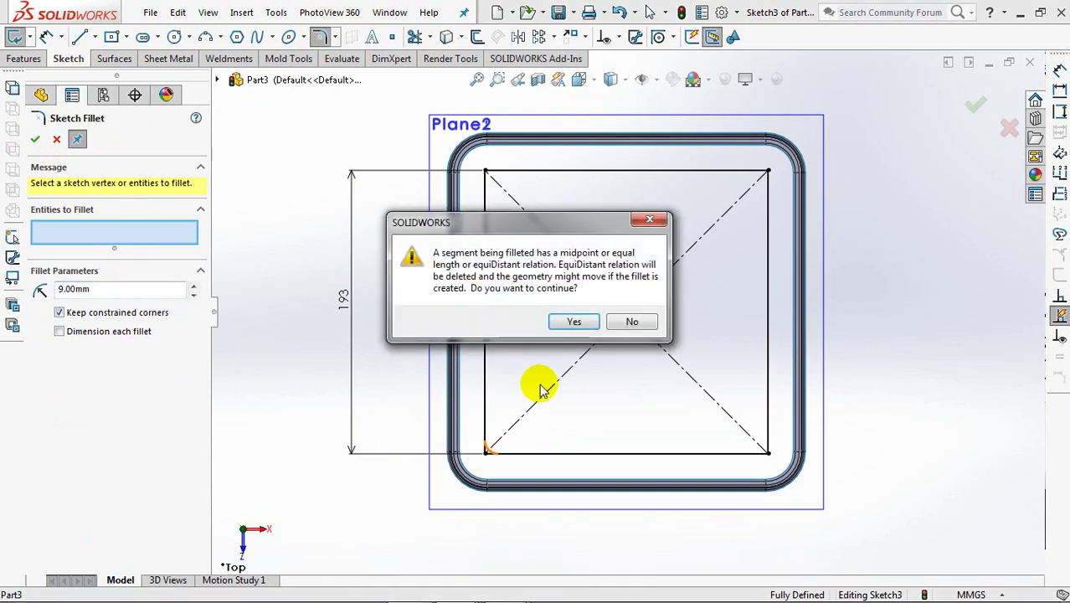
left_click(574, 322)
left_click(767, 452)
left_click(574, 321)
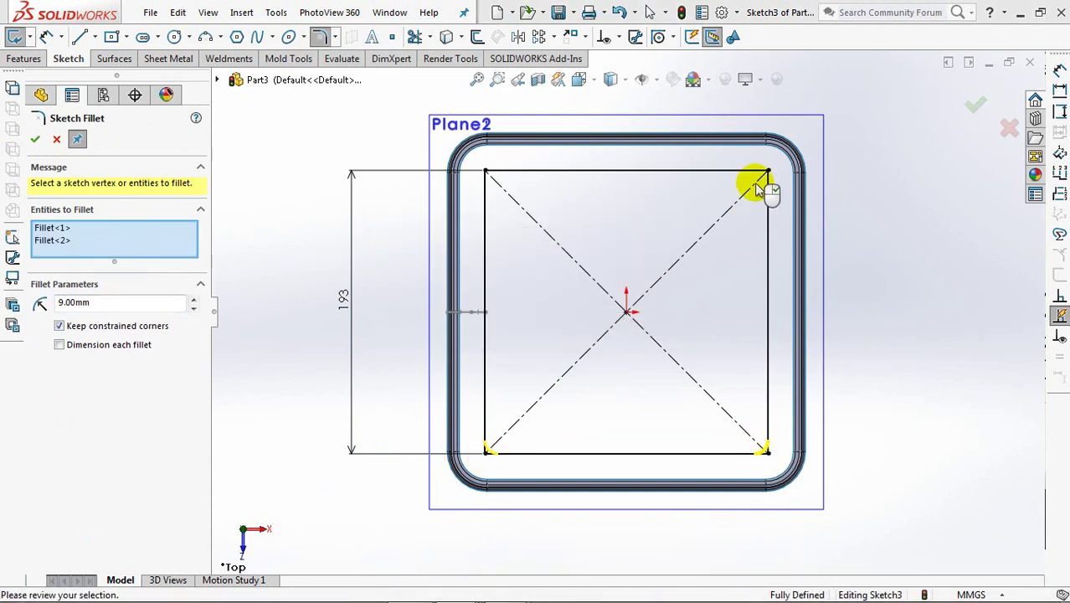
left_click(767, 173)
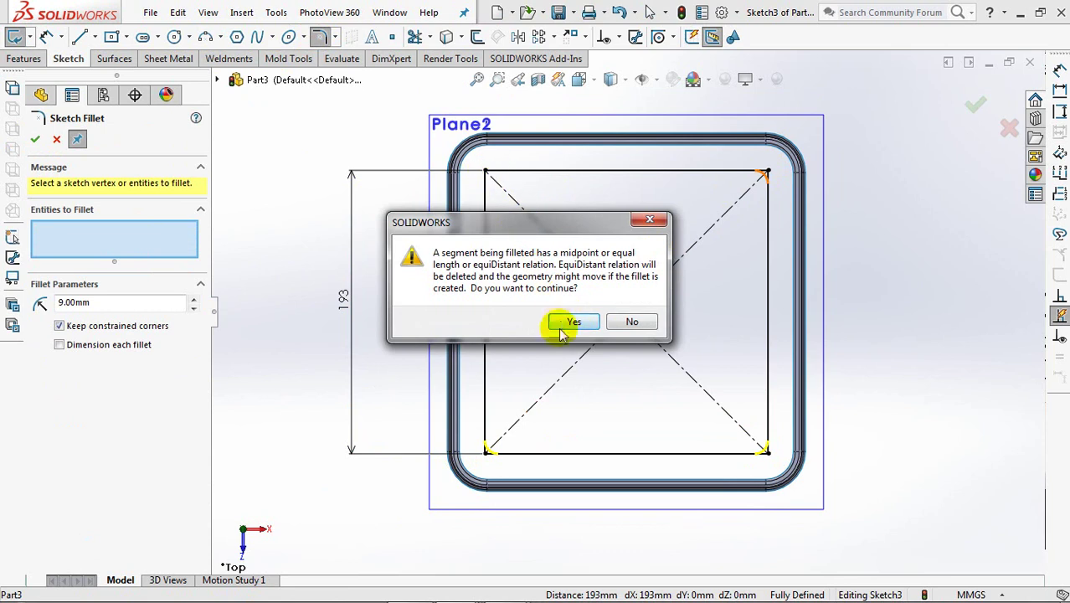
left_click(563, 330)
left_click(486, 172)
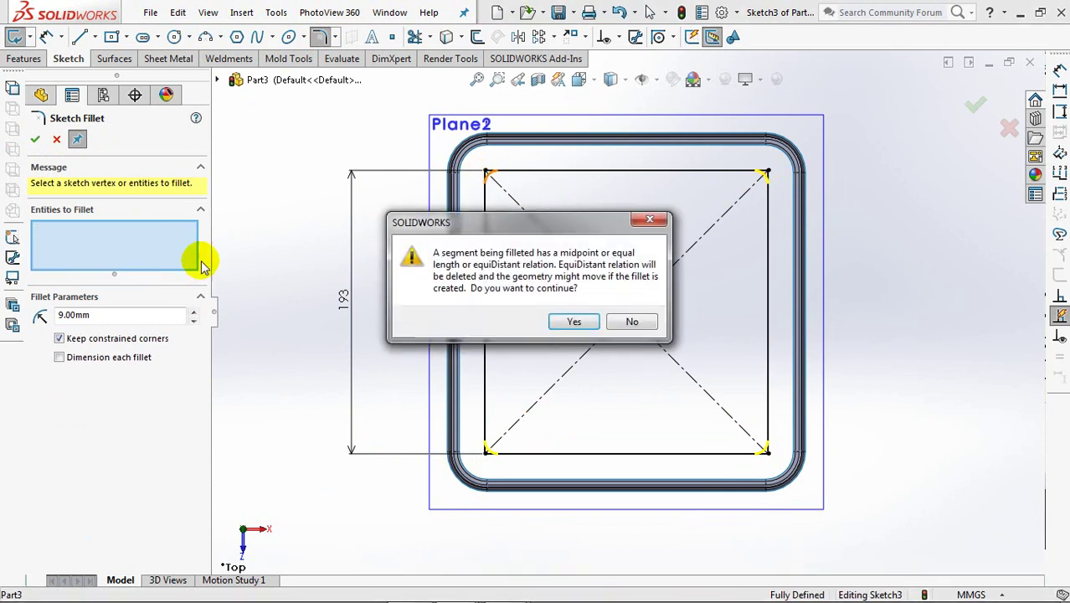
left_click(572, 320)
left_click(33, 141)
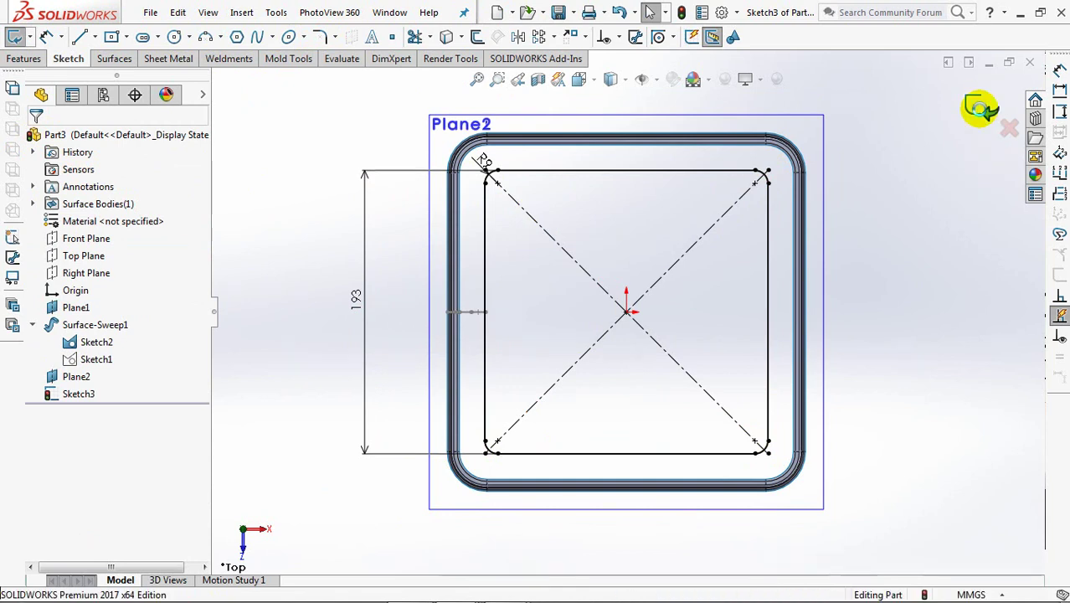
left_click(980, 107)
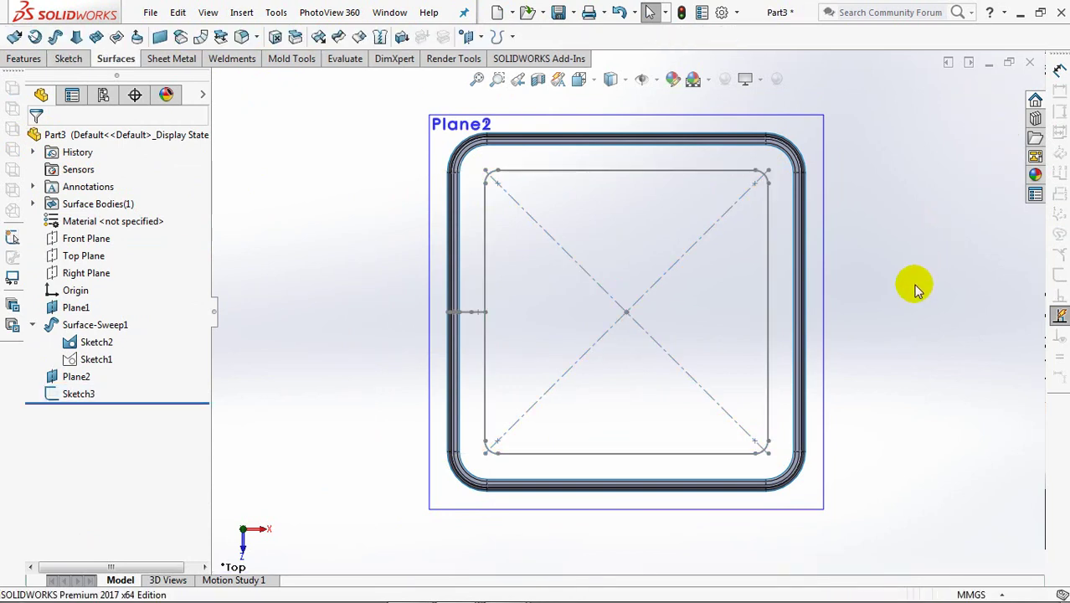
- Start a Surface Sweep and use the SelectionManager to pick the side profile's lower arc as the open-group profile
middle_click_drag(343, 396, 341, 257)
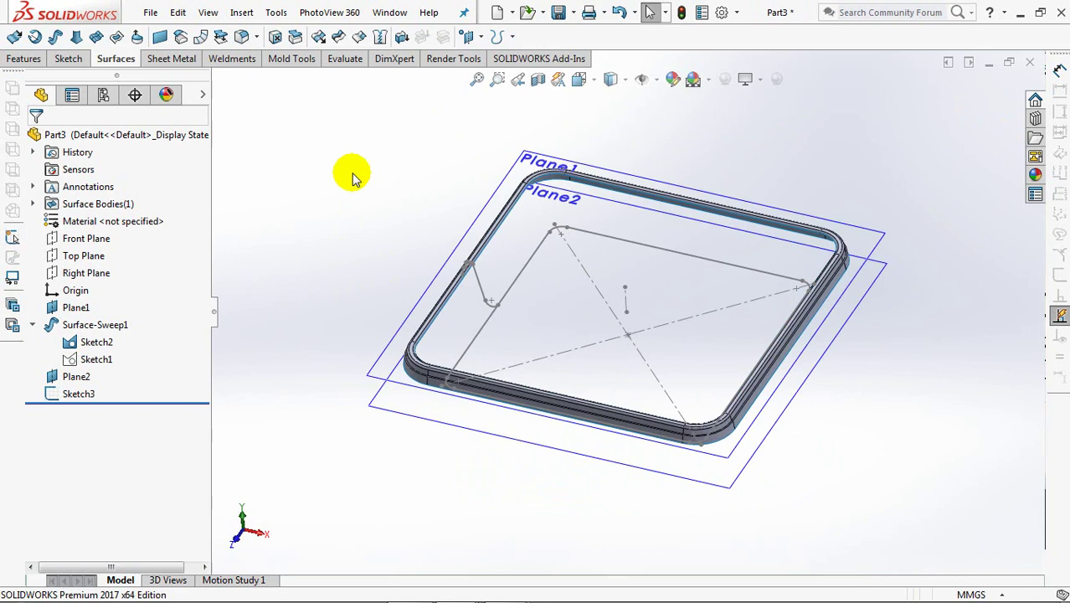
left_click(54, 38)
right_click(279, 211)
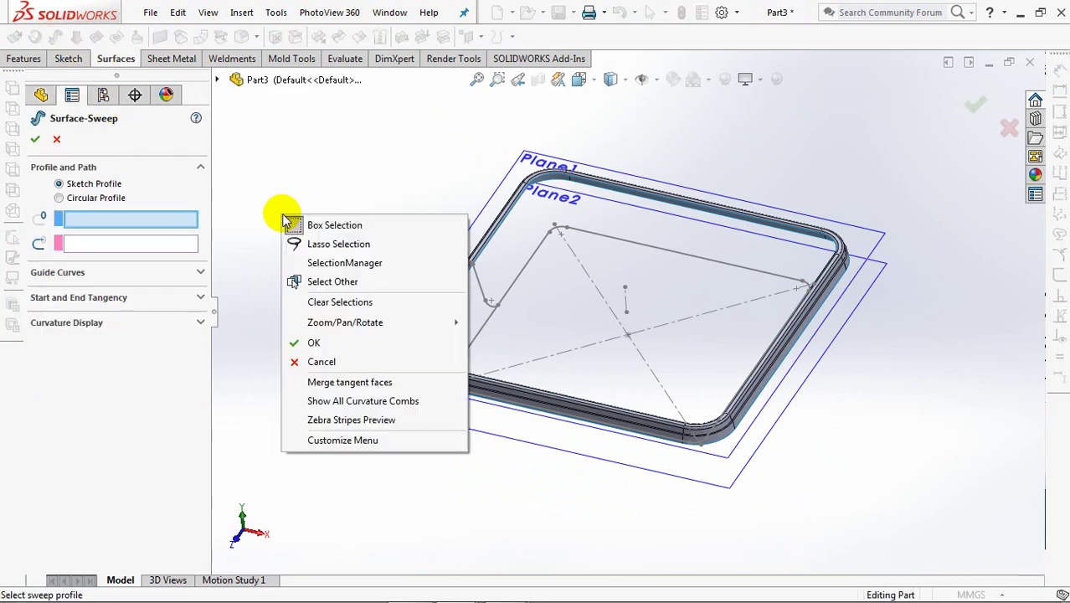
left_click(327, 264)
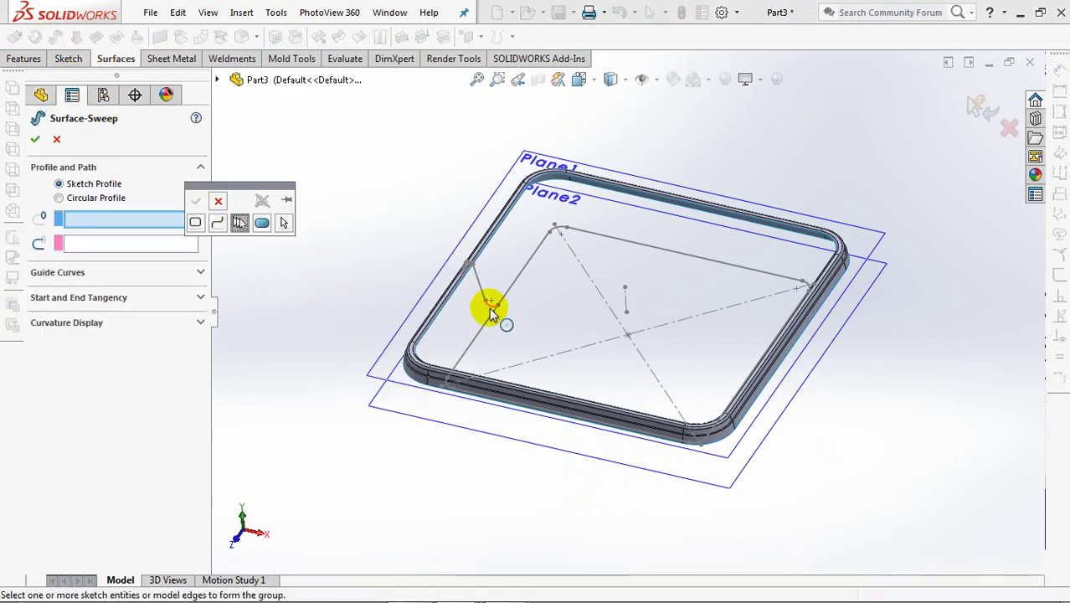
left_click(491, 308)
- Select the 193 mm rounded square as the closed-loop sweep path and create the lower rounded edge surface
right_click(312, 286)
left_click(358, 297)
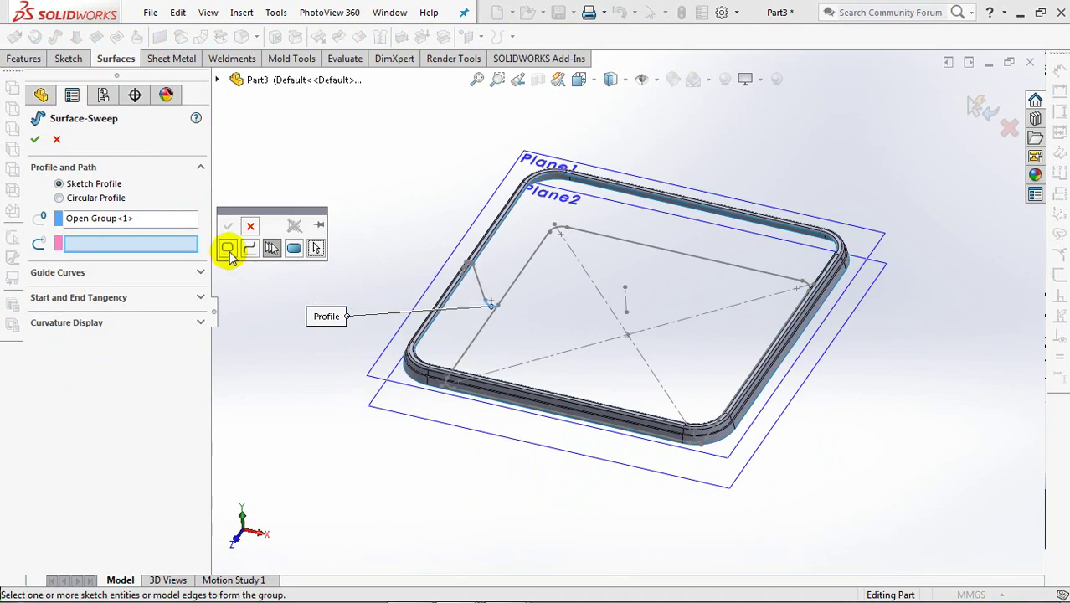
left_click(227, 247)
left_click(480, 335)
right_click(481, 336)
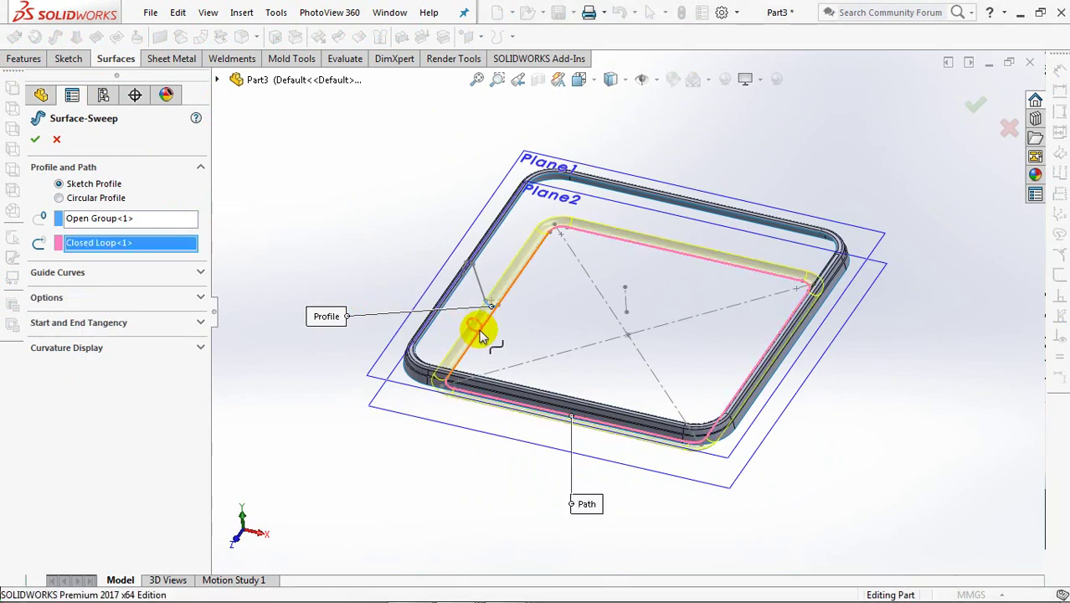
left_click(34, 140)
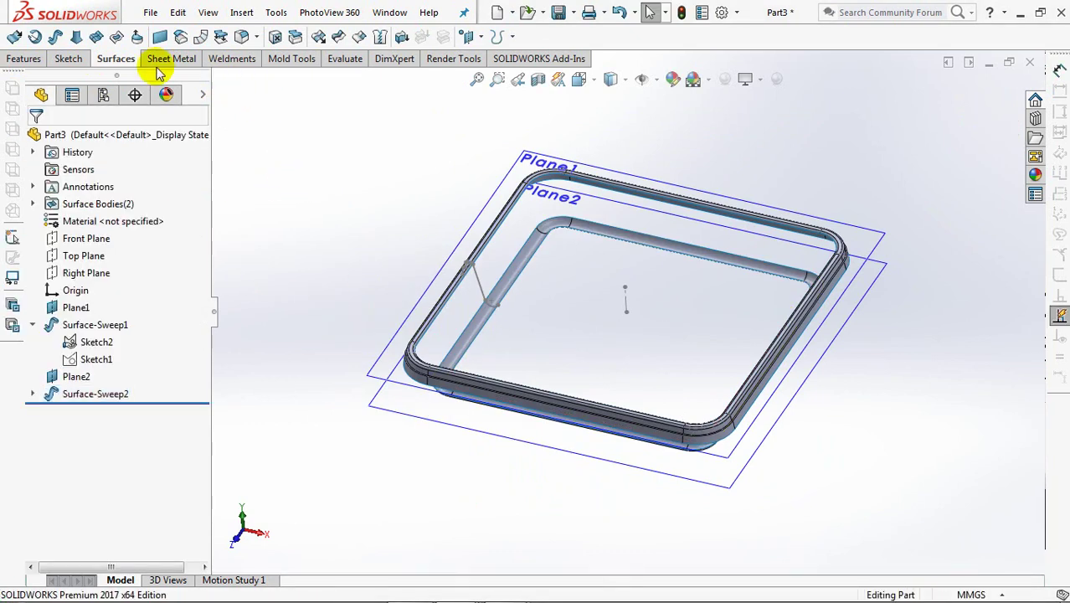
- Start a Surface Loft and use the SelectionManager to pick the rim's inner edge and the lower sweep's upper edge as closed-loop profiles
left_click(76, 37)
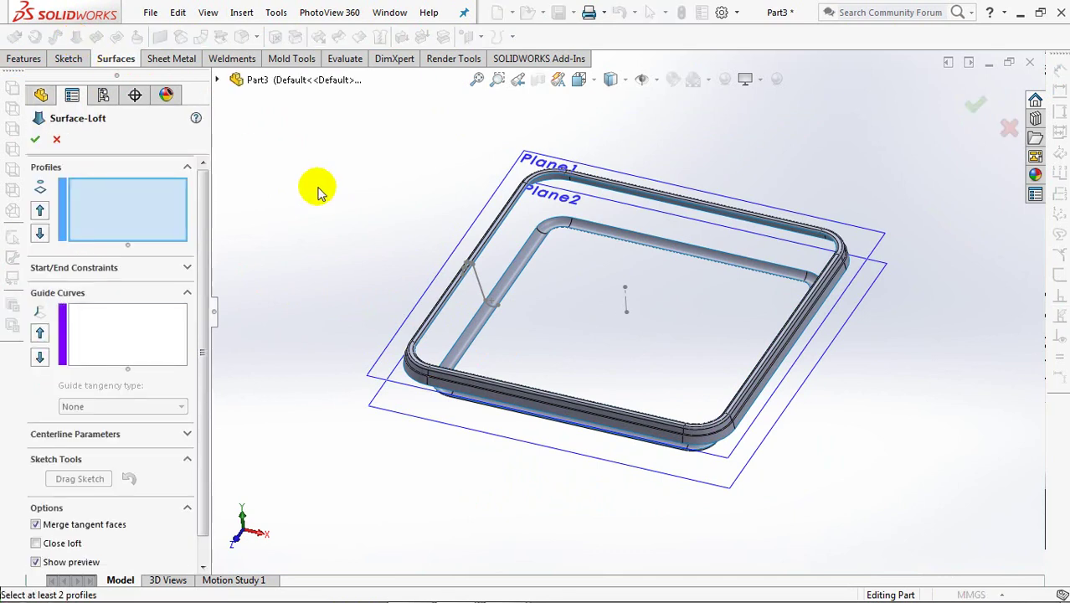
right_click(359, 197)
left_click(395, 237)
middle_click_drag(412, 232, 410, 293)
scroll(411, 251, "down", 3)
scroll(477, 243, "down", 2)
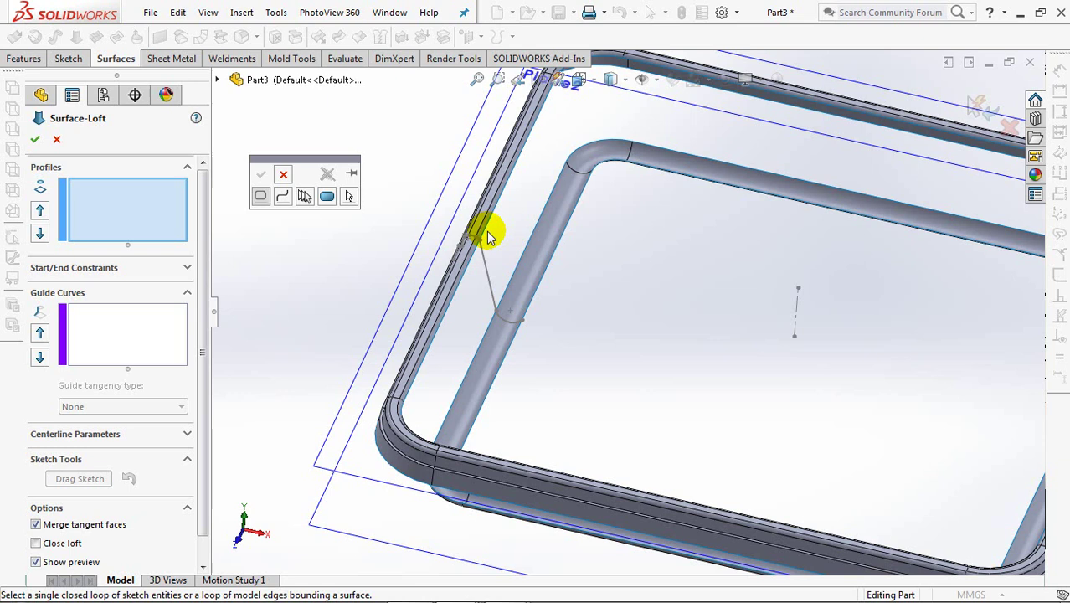
left_click(490, 232)
right_click(357, 160)
left_click(387, 211)
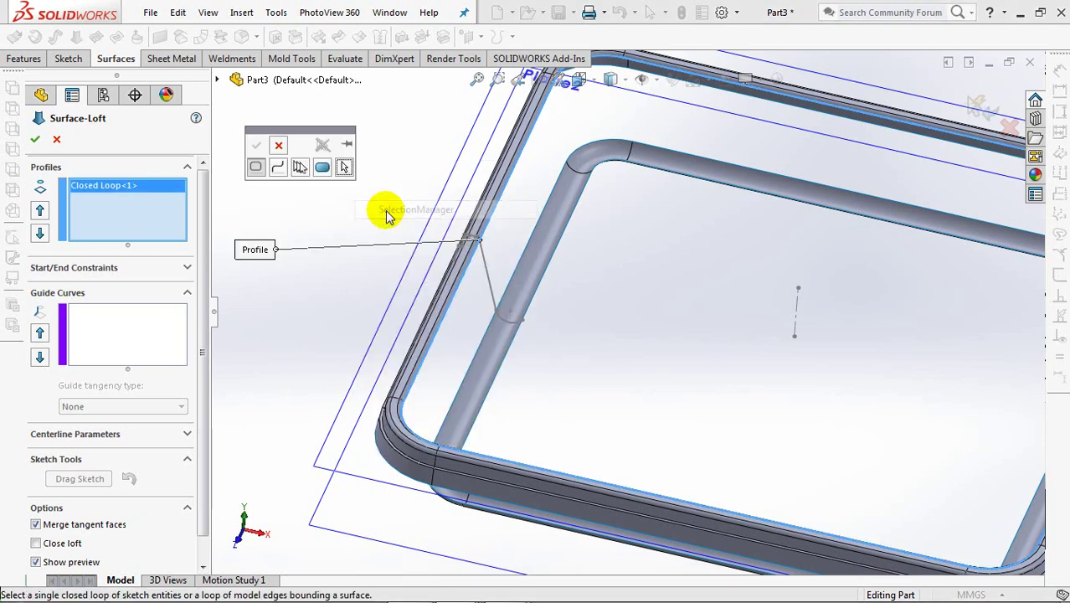
left_click(508, 284)
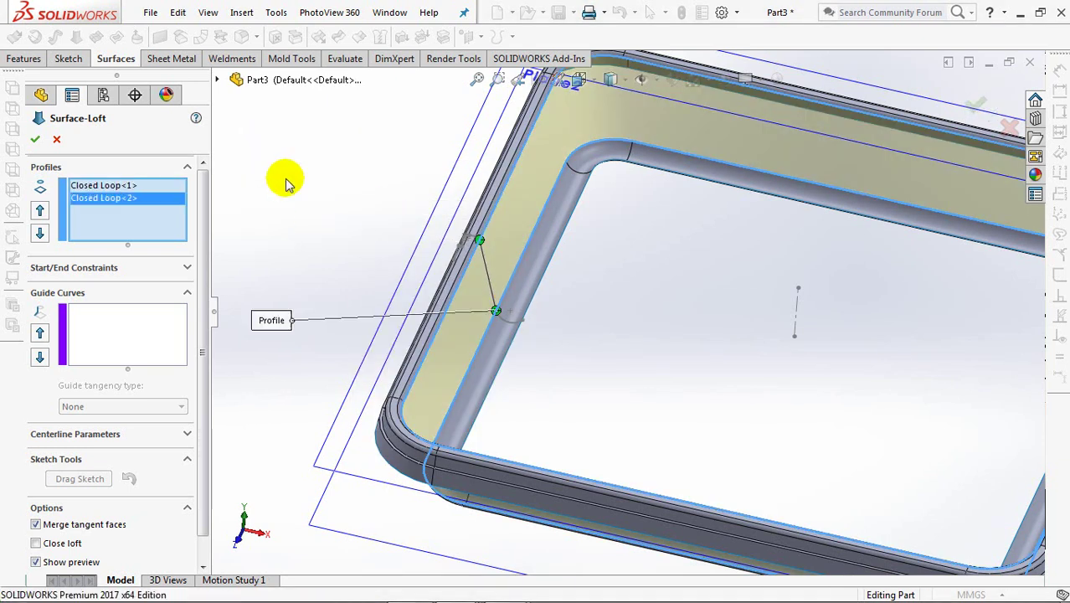
- Pick the side profile's slanted line as an open-group guide curve and create the lofted wall surface
left_click(129, 336)
right_click(306, 197)
left_click(351, 242)
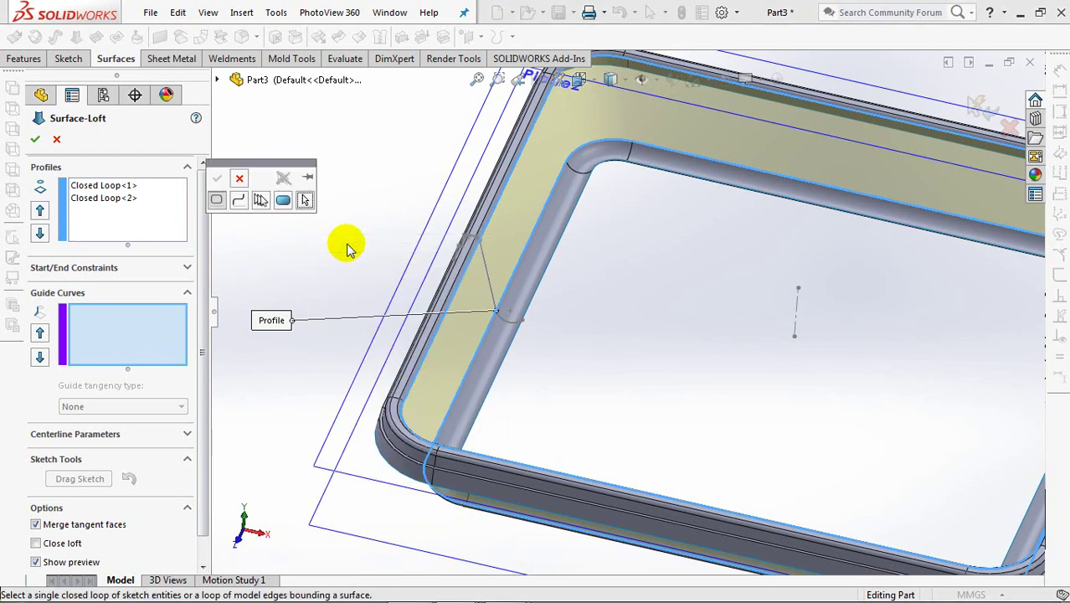
left_click(489, 270)
right_click(489, 276)
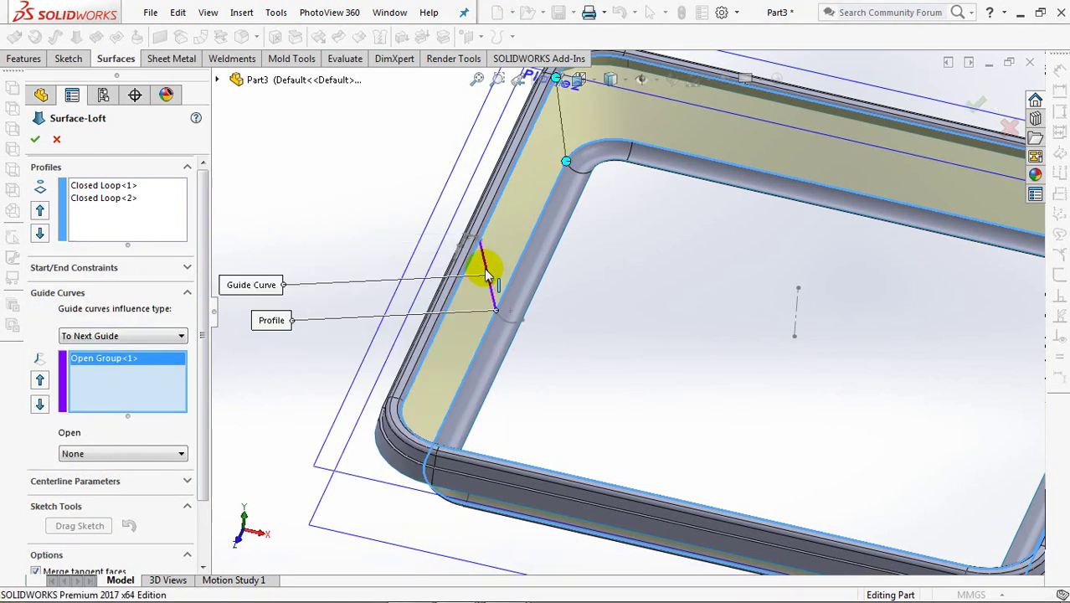
left_click(38, 139)
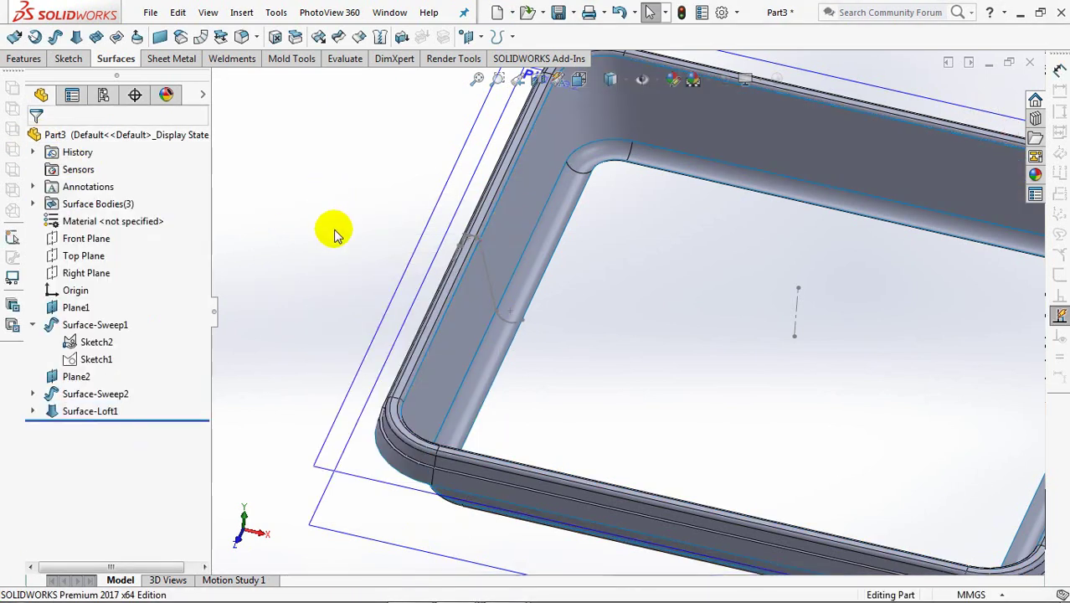
scroll(338, 243, "up", 3)
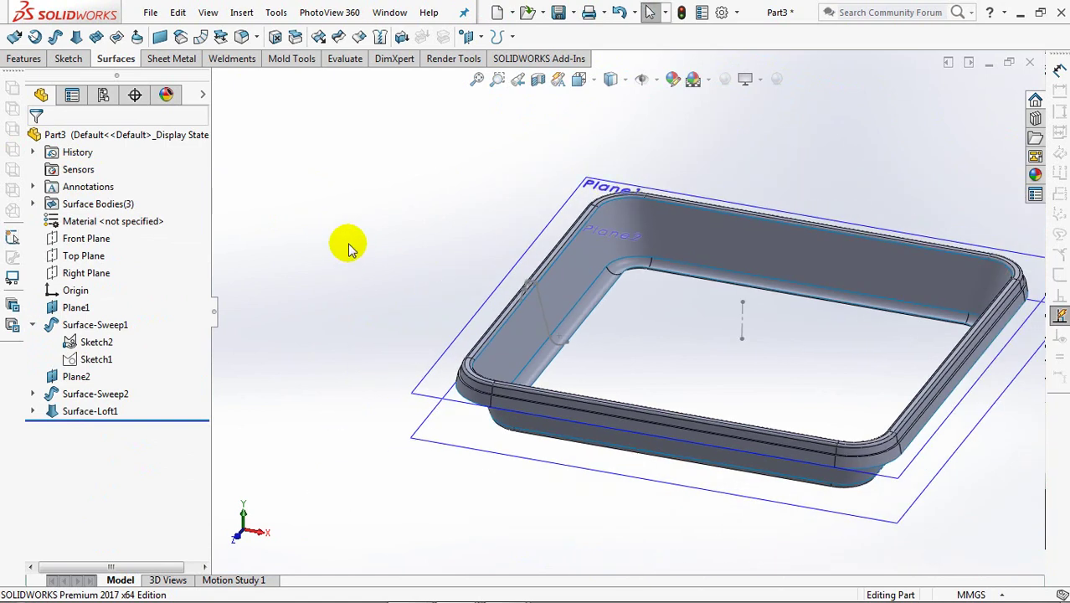
- Create a Planar Surface closing the tray bottom, bounded by the tangent edge loop along the lower sweep's inner edge
left_click(160, 36)
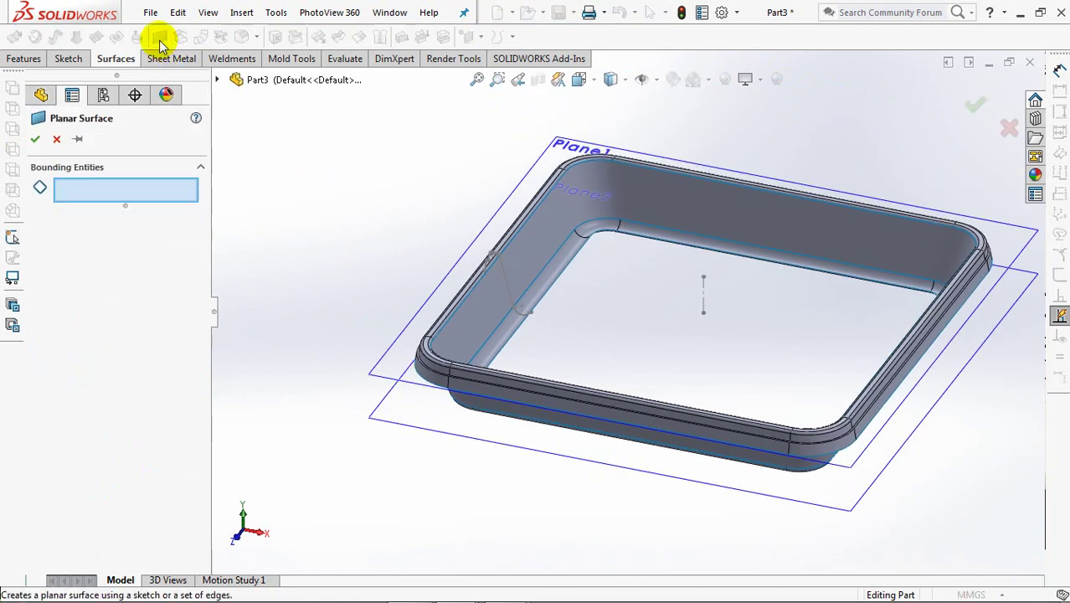
right_click(541, 303)
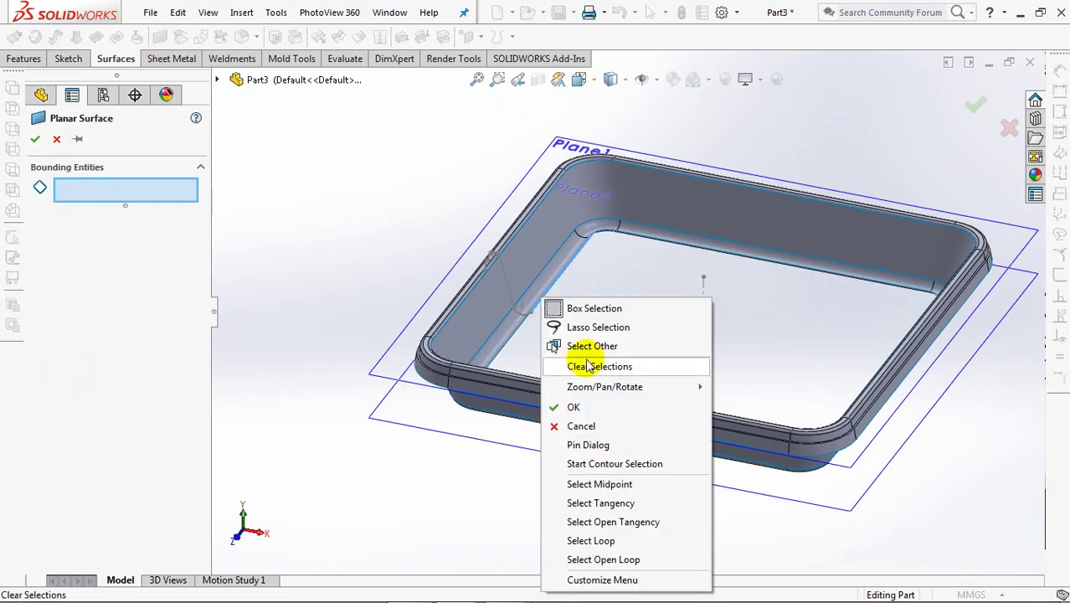
left_click(620, 504)
middle_click_drag(364, 206, 242, 211)
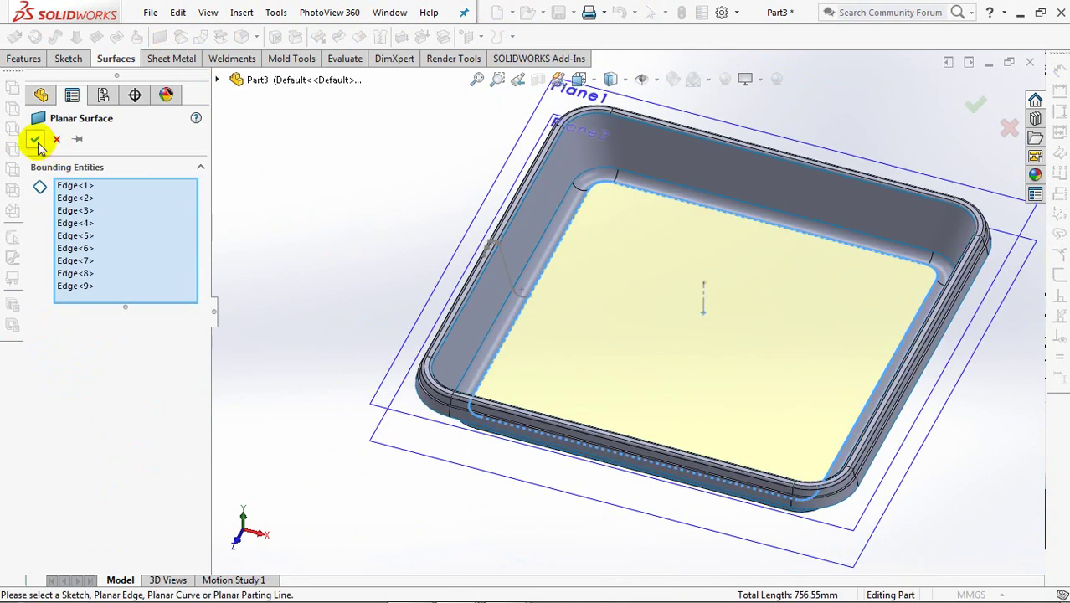
key("Return")
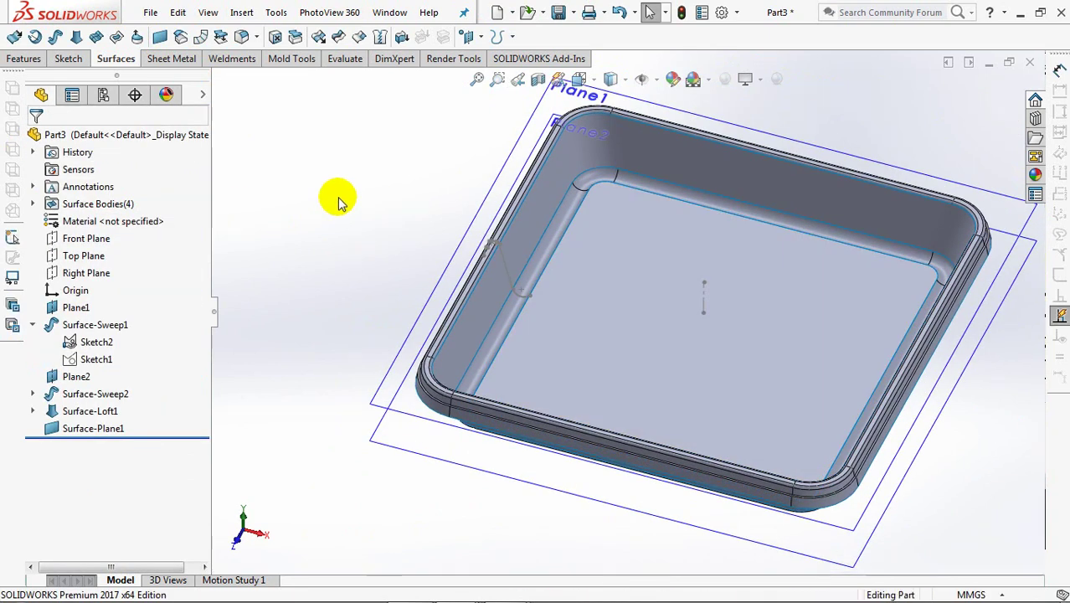
- Start a sketch on the planar bottom surface, view it face-on and select the second sweep's rounded-square path sketch for display
left_click(616, 325)
left_click(689, 282)
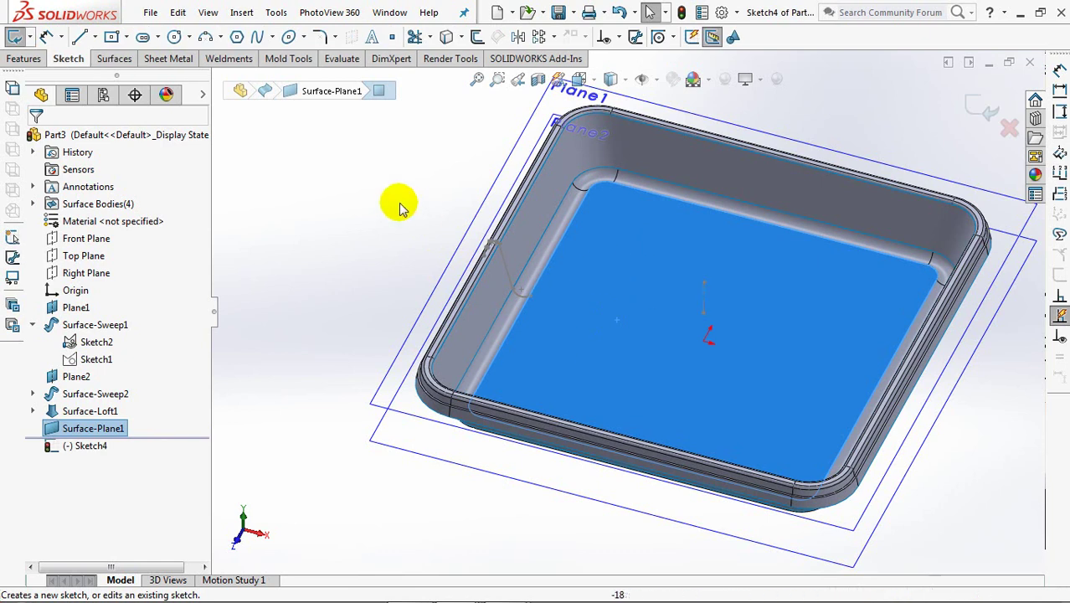
key("ctrl+8")
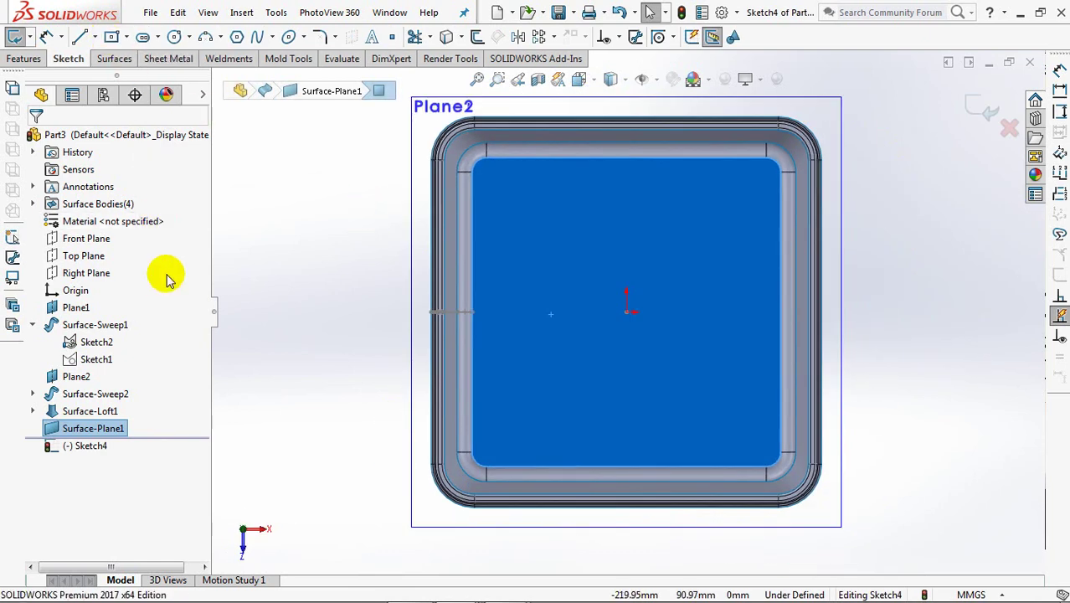
left_click(32, 410)
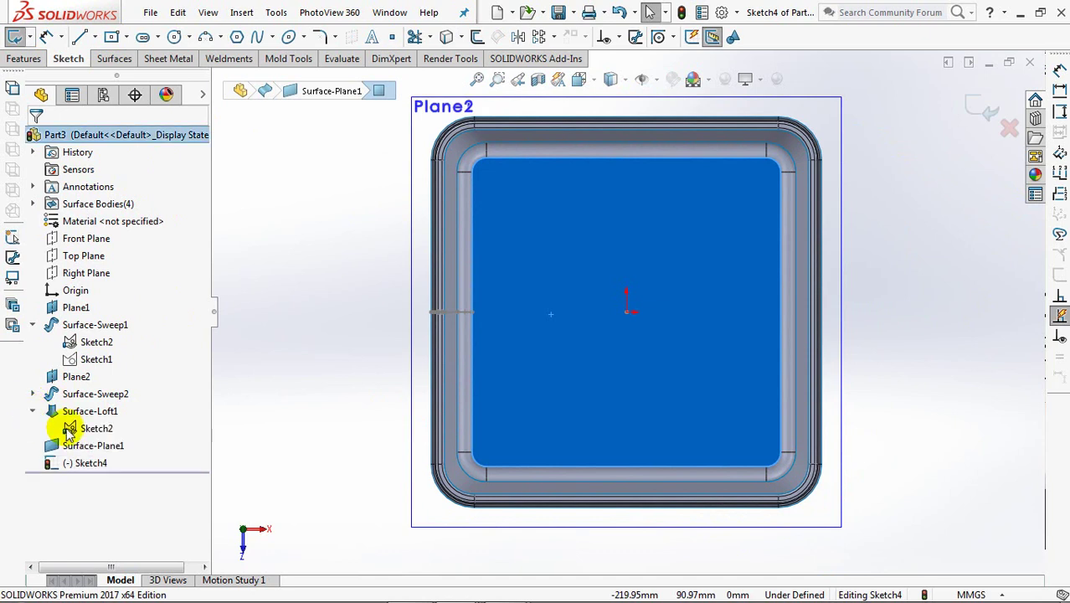
left_click(32, 412)
left_click(33, 393)
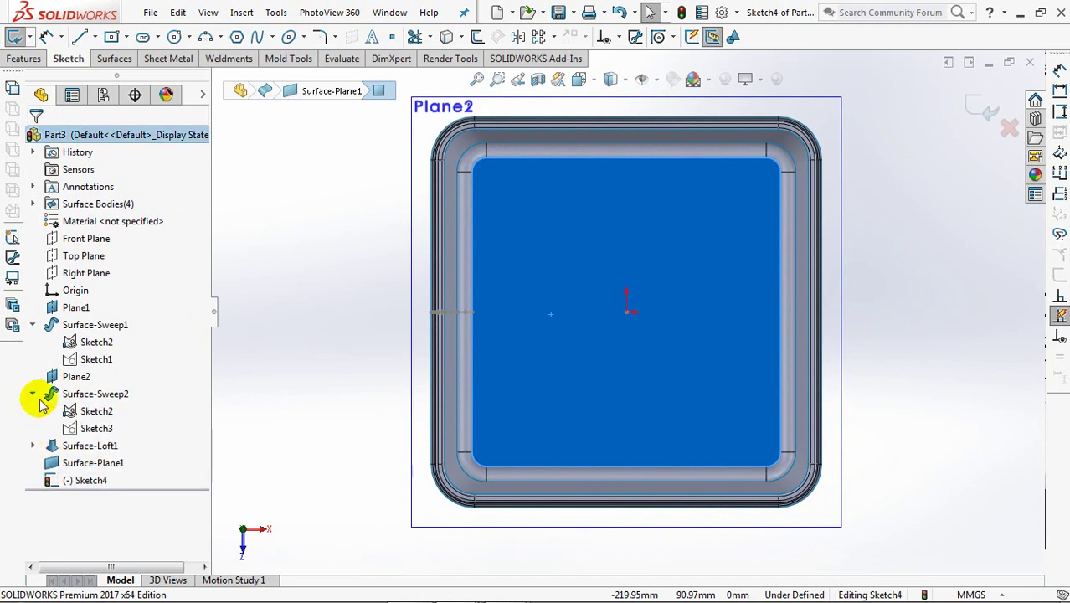
left_click(90, 429)
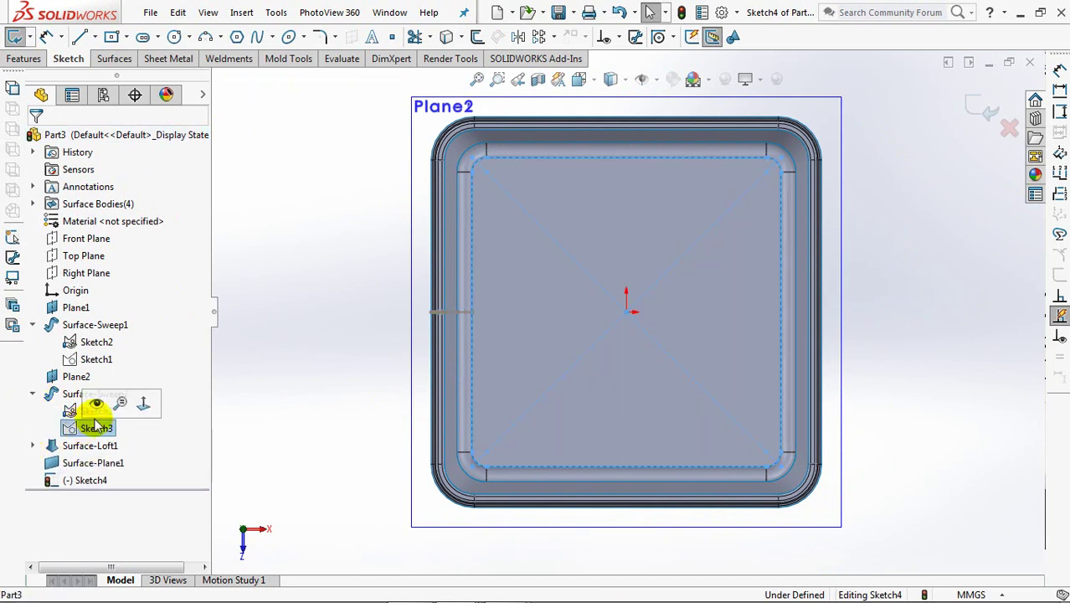
- Show the path sketch and draw three concentric center squares from the origin along its diagonals, about 33, 92 and 146 mm wide
left_click(111, 38)
left_click(626, 312)
left_click(600, 284)
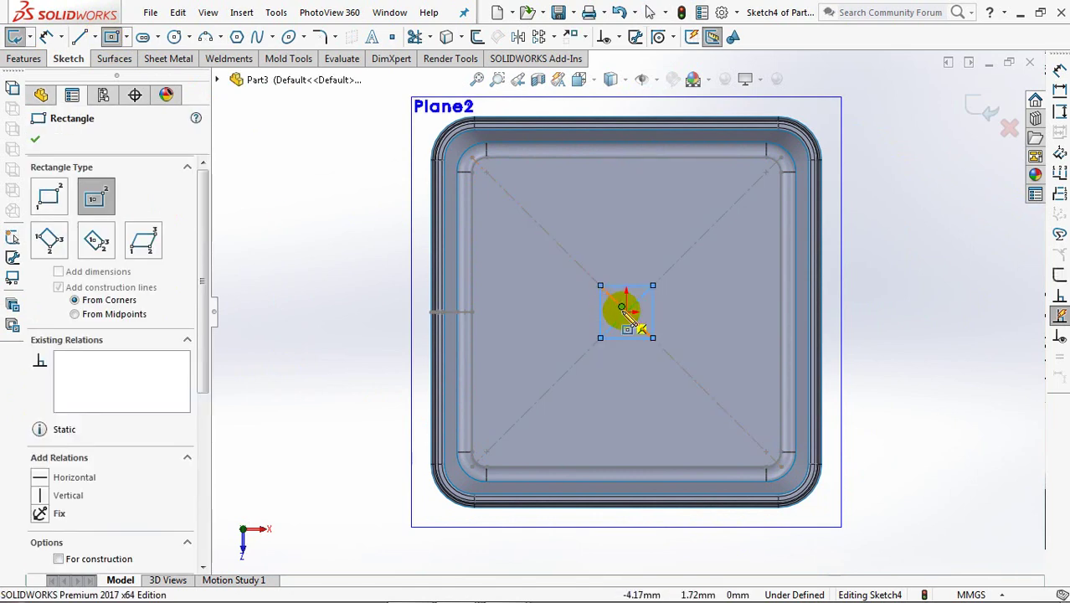
left_click(626, 311)
left_click(553, 239)
left_click(626, 312)
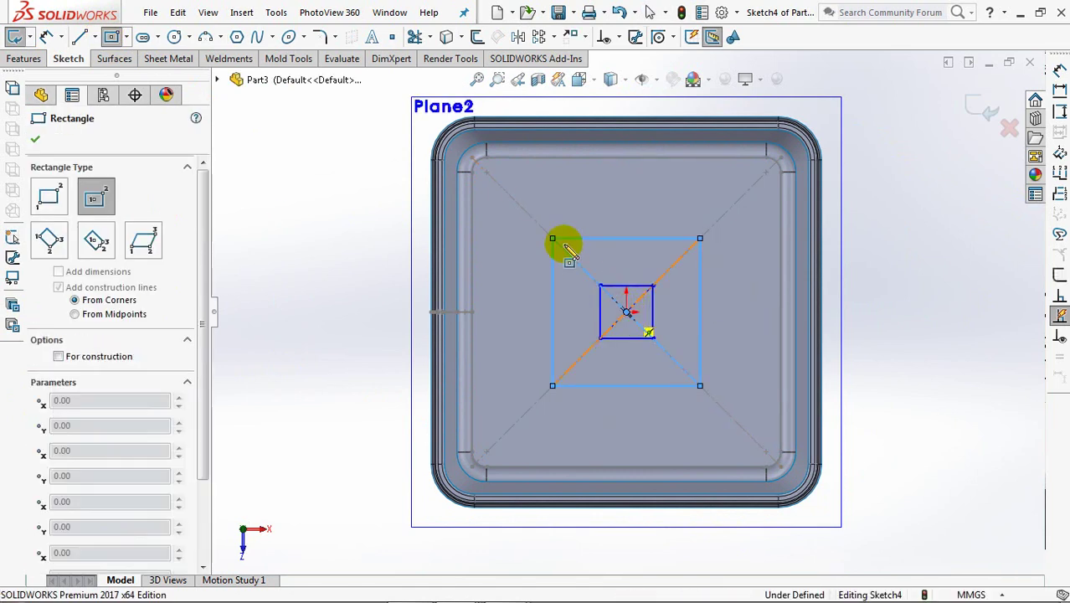
left_click(510, 195)
key("Escape")
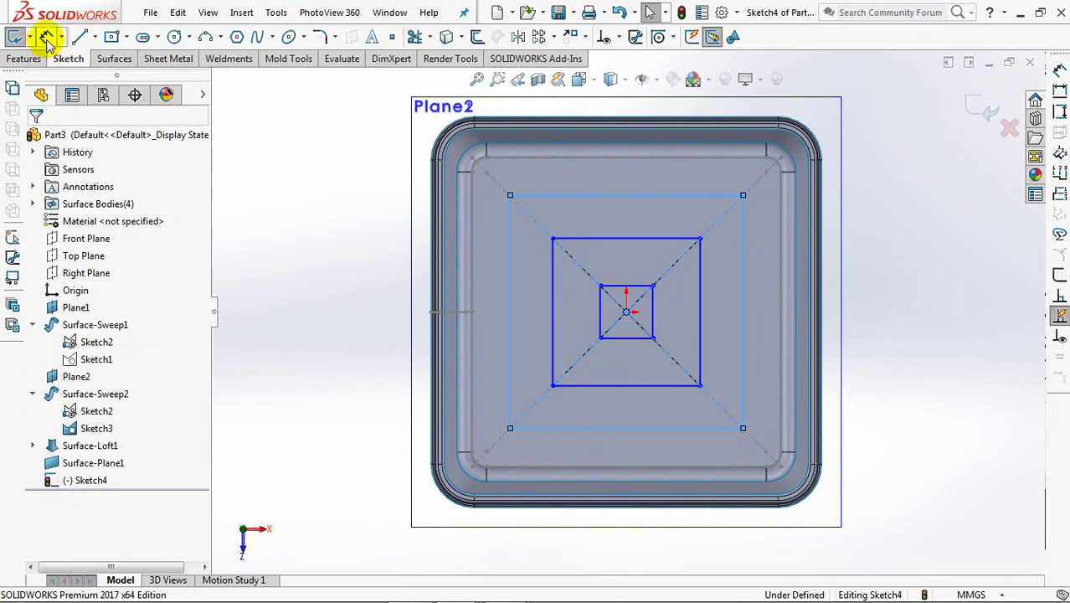
- Dimension the outer square's width as 158.50 mm
left_click(46, 37)
left_click(581, 333)
left_click(618, 494)
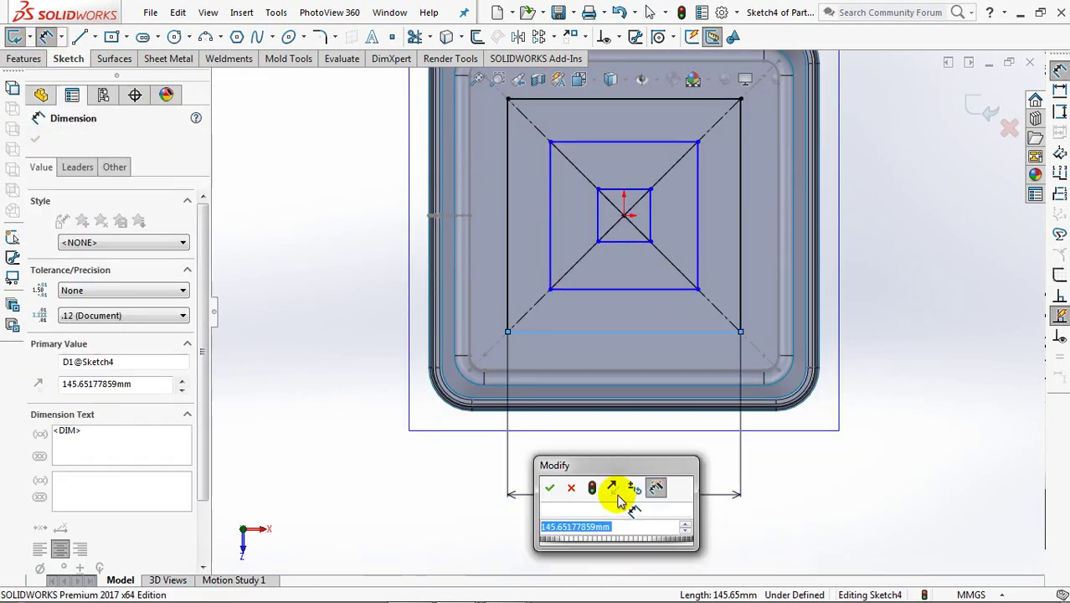
type("158.50")
left_click(550, 488)
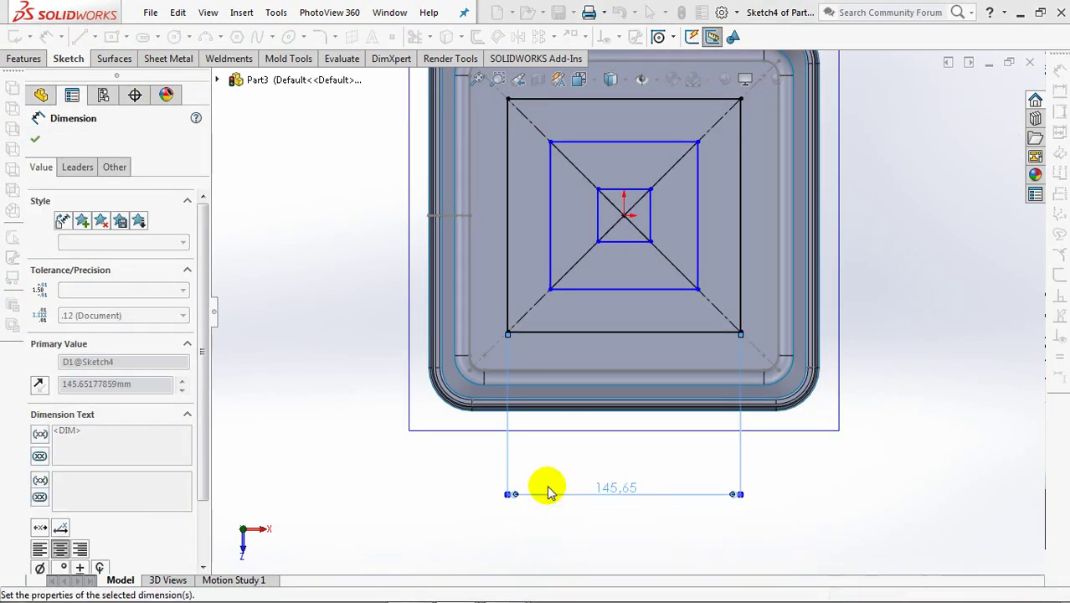
- Dimension the middle square's width as 91.5 mm and the inner square's width as 26 mm
left_click(646, 293)
left_click(624, 471)
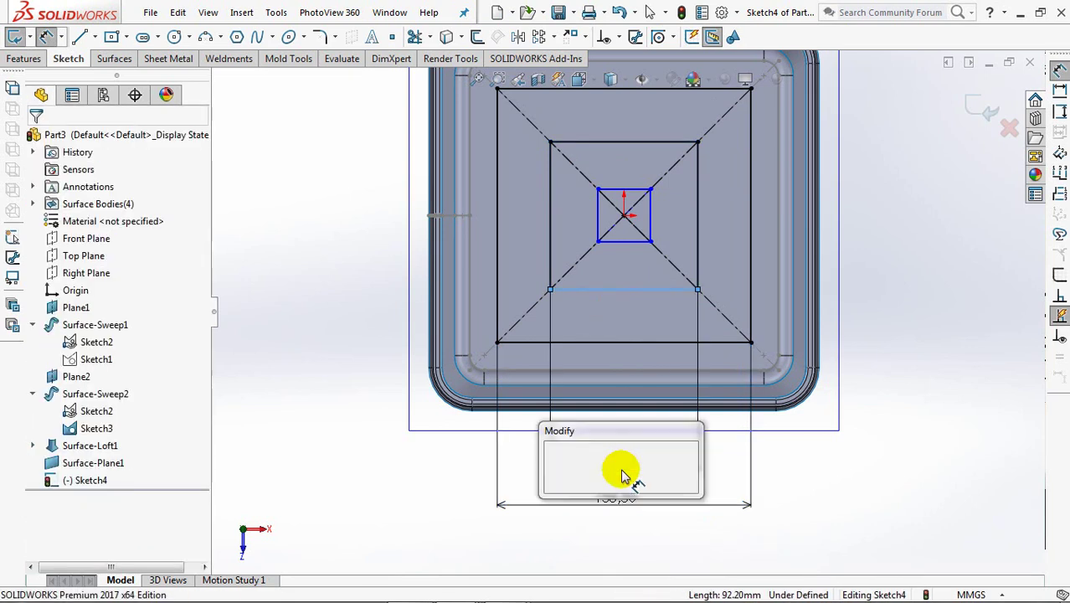
type("91.5")
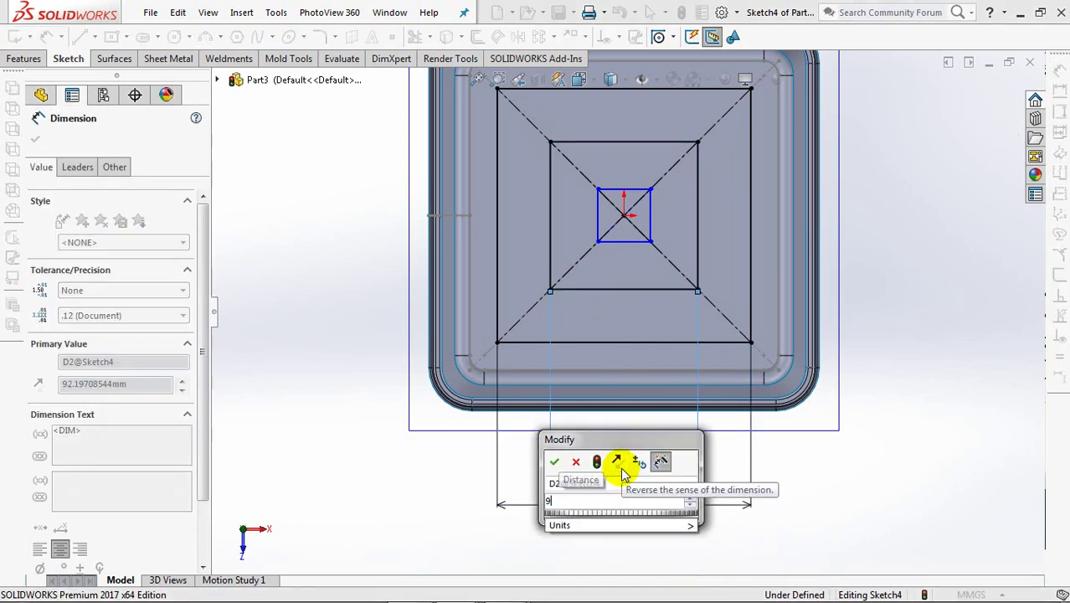
left_click(555, 465)
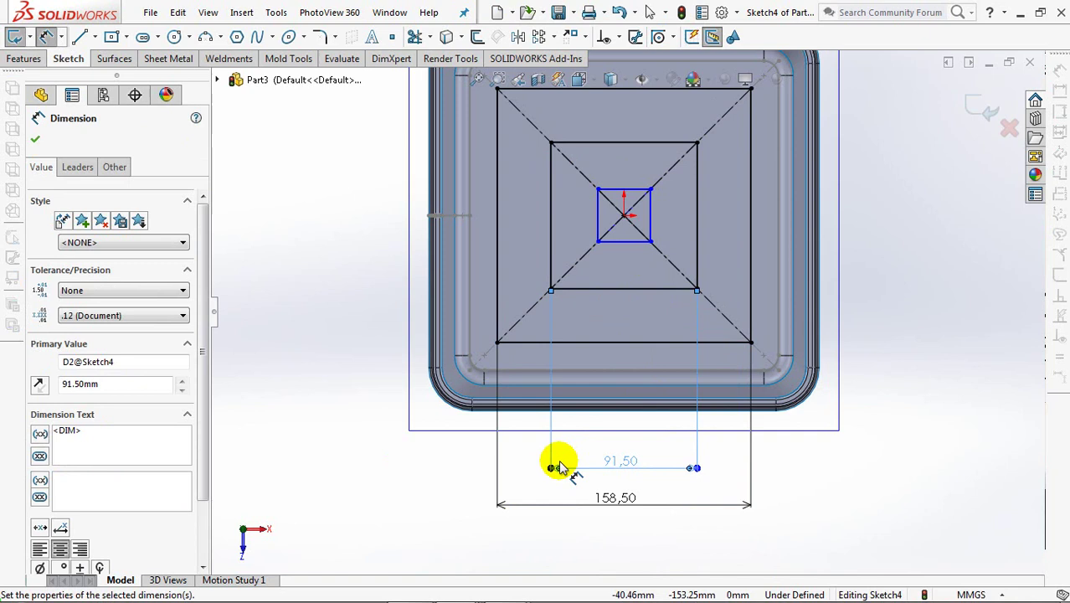
left_click(626, 242)
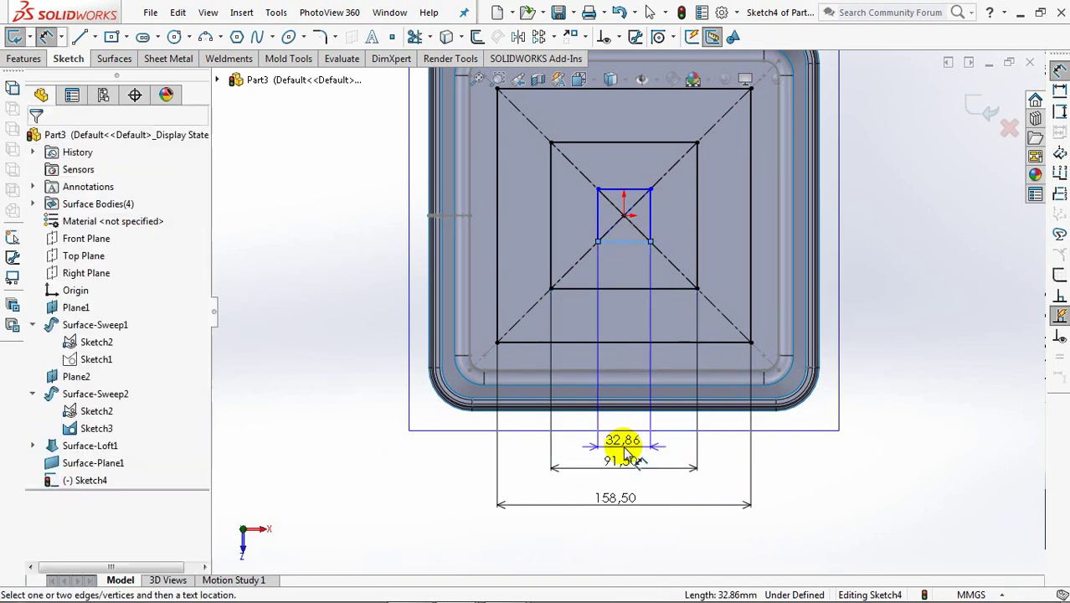
left_click(624, 446)
type("26")
left_click(558, 439)
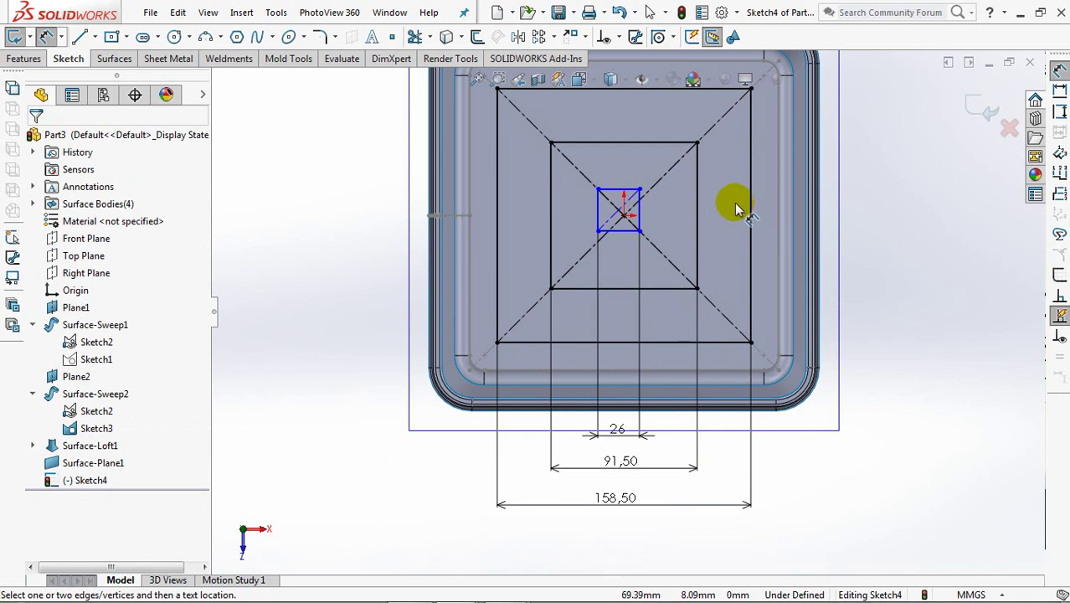
- Add a Midpoint relation between the inner square's diagonal construction line and the origin to center the square
left_click(612, 37)
left_click(628, 73)
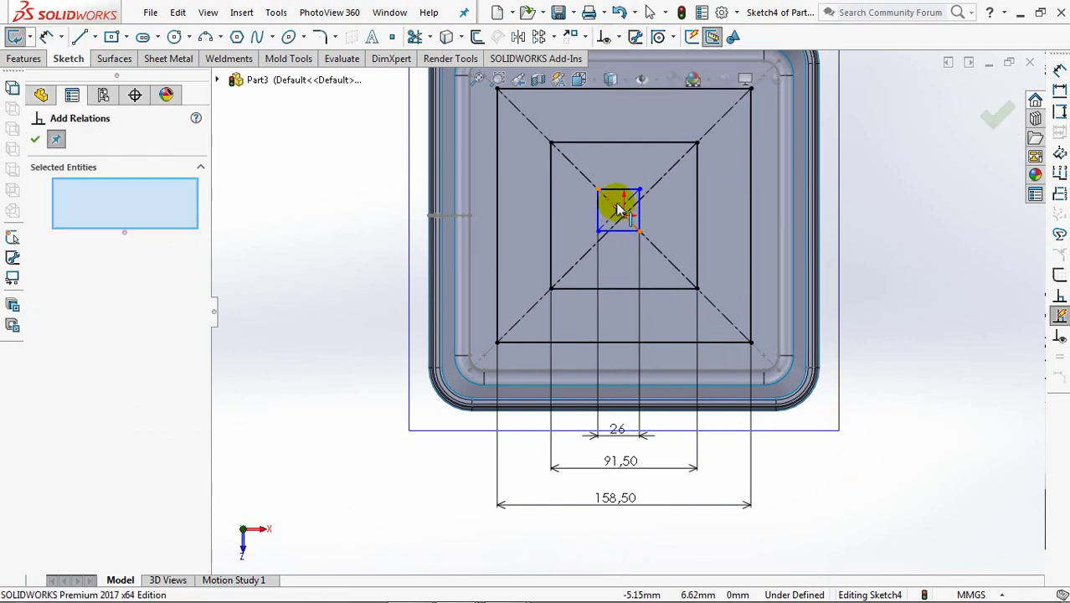
left_click(614, 209)
left_click(426, 303)
left_click(39, 394)
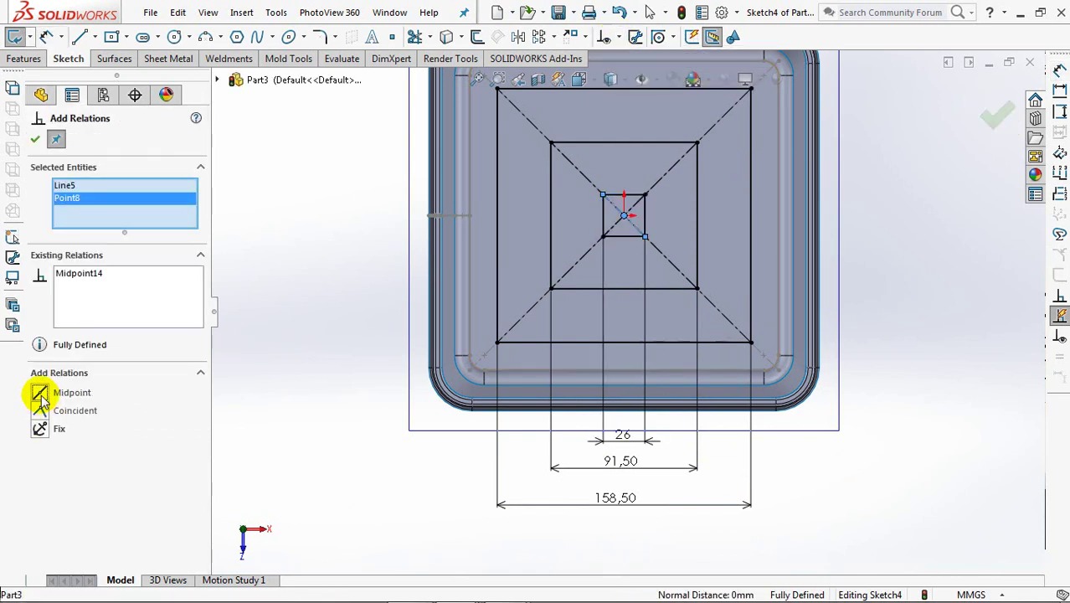
left_click(36, 139)
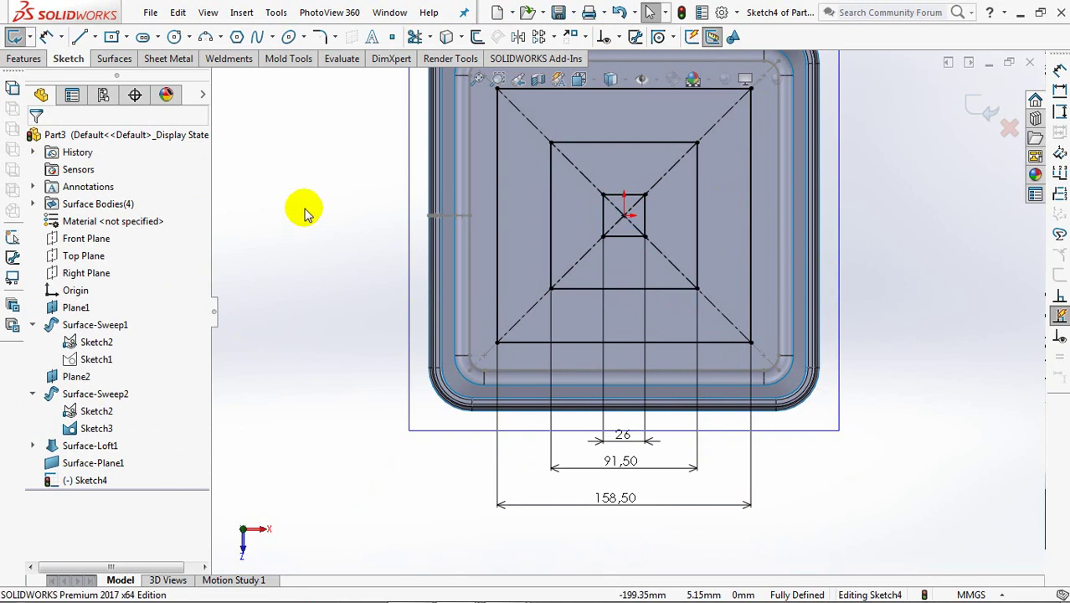
- Start a Sketch Fillet with a 9 mm radius and select all four corners of the outer square
left_click(318, 37)
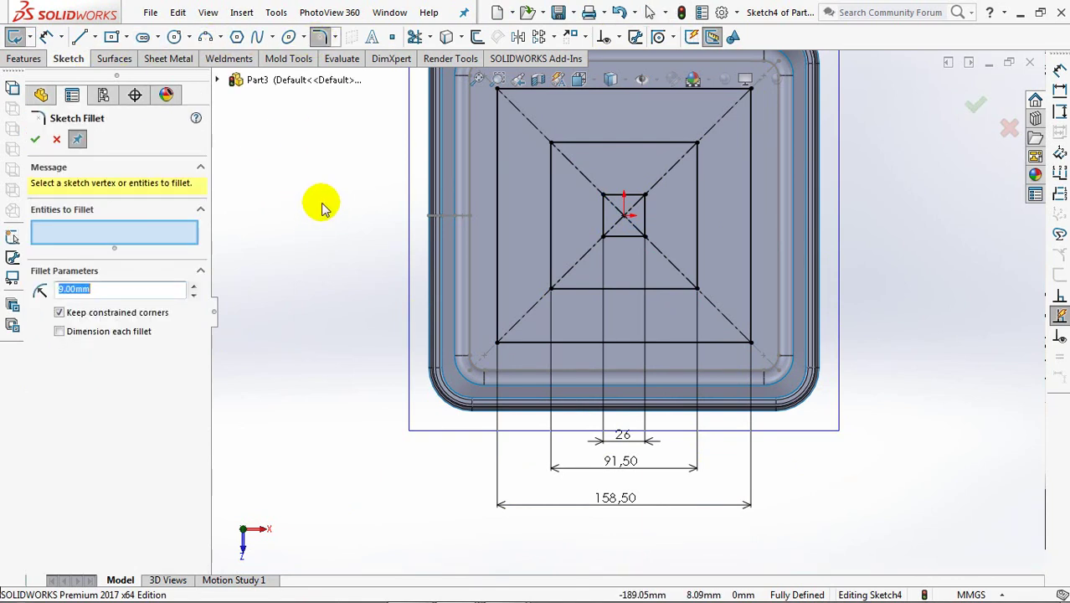
left_click(497, 344)
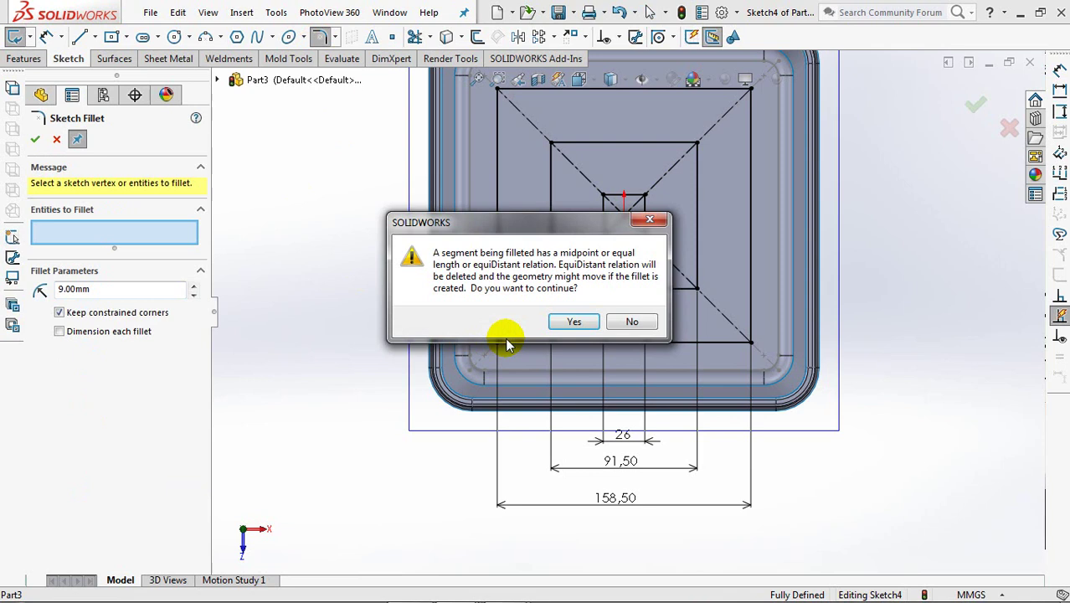
left_click(632, 323)
left_click(748, 341)
left_click(572, 324)
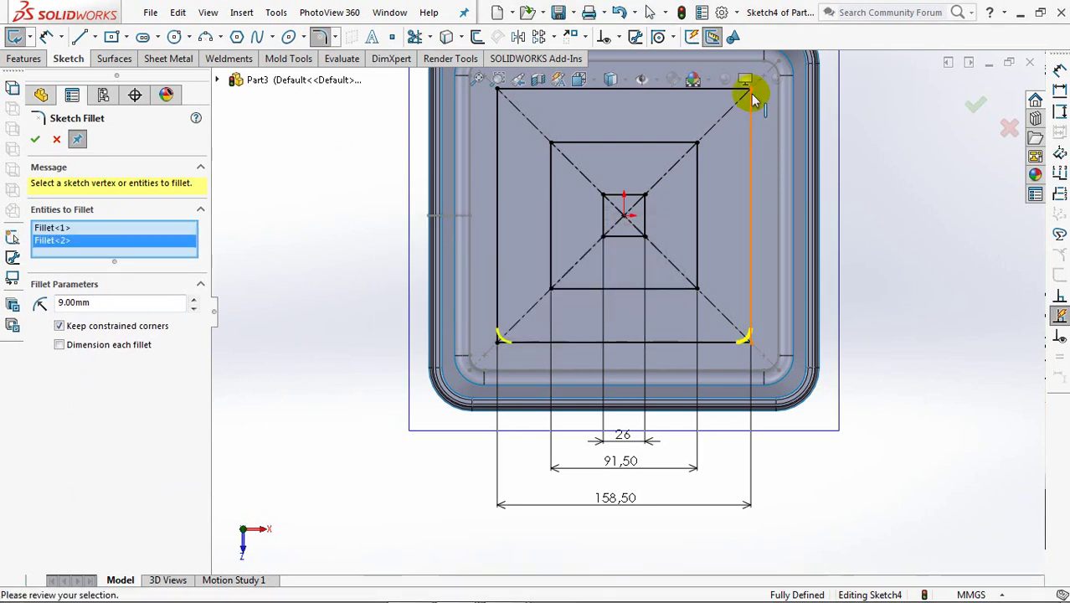
left_click(748, 90)
left_click(574, 322)
left_click(498, 91)
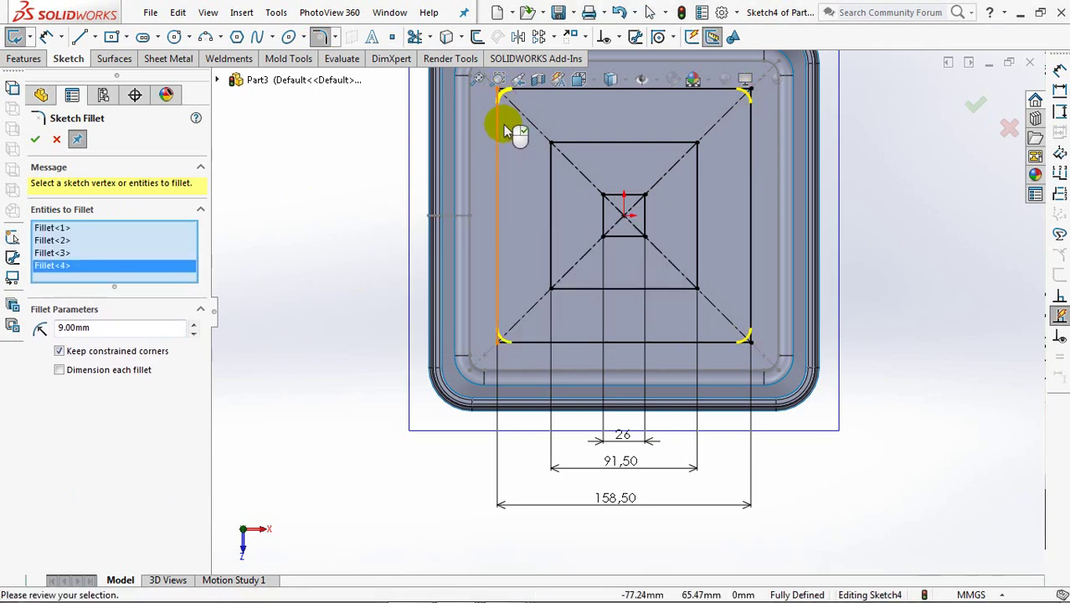
- Add the middle square's four corners to the selection and apply the 9 mm sketch fillets
left_click(552, 289)
left_click(573, 321)
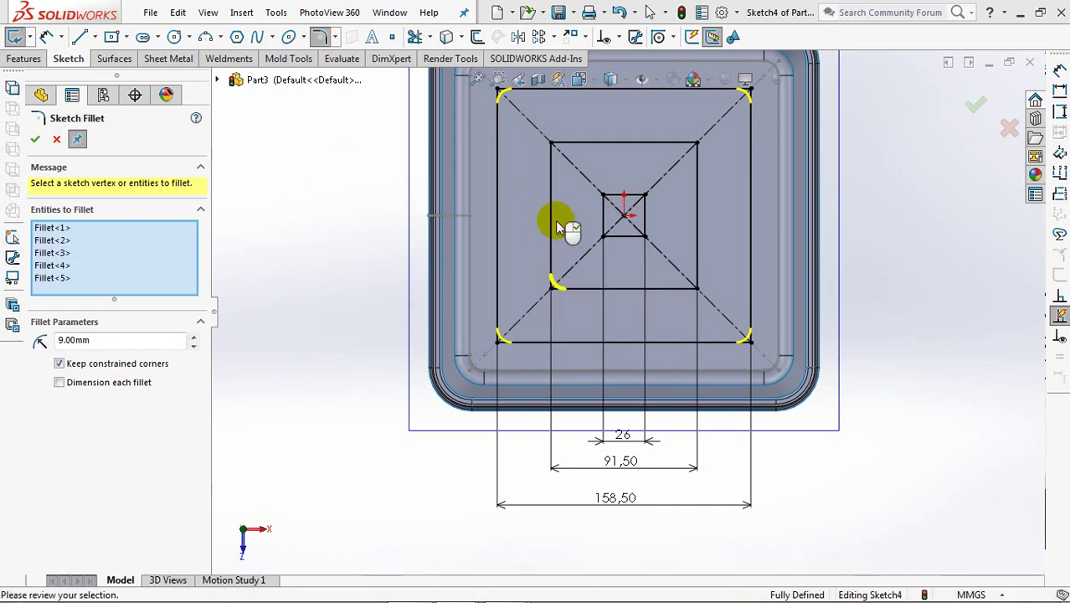
left_click(697, 289)
left_click(587, 330)
left_click(694, 145)
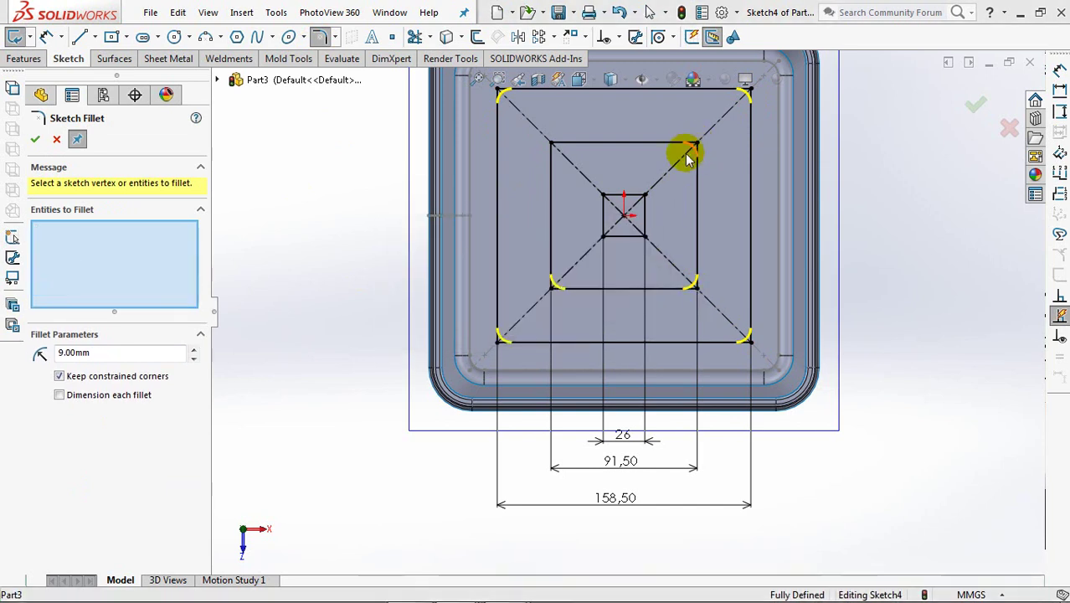
left_click(573, 321)
left_click(553, 146)
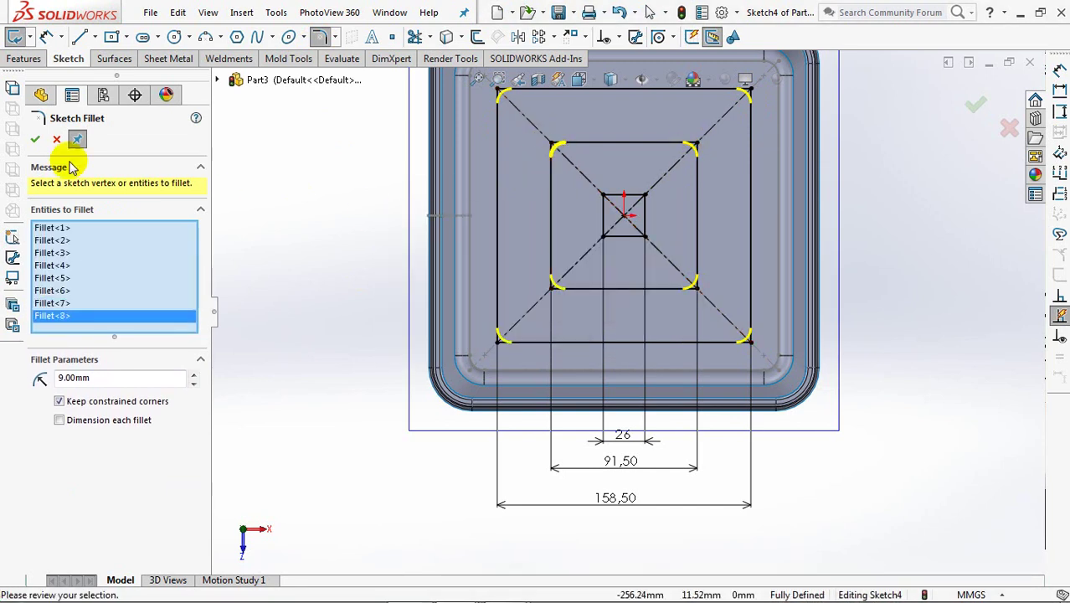
left_click(35, 140)
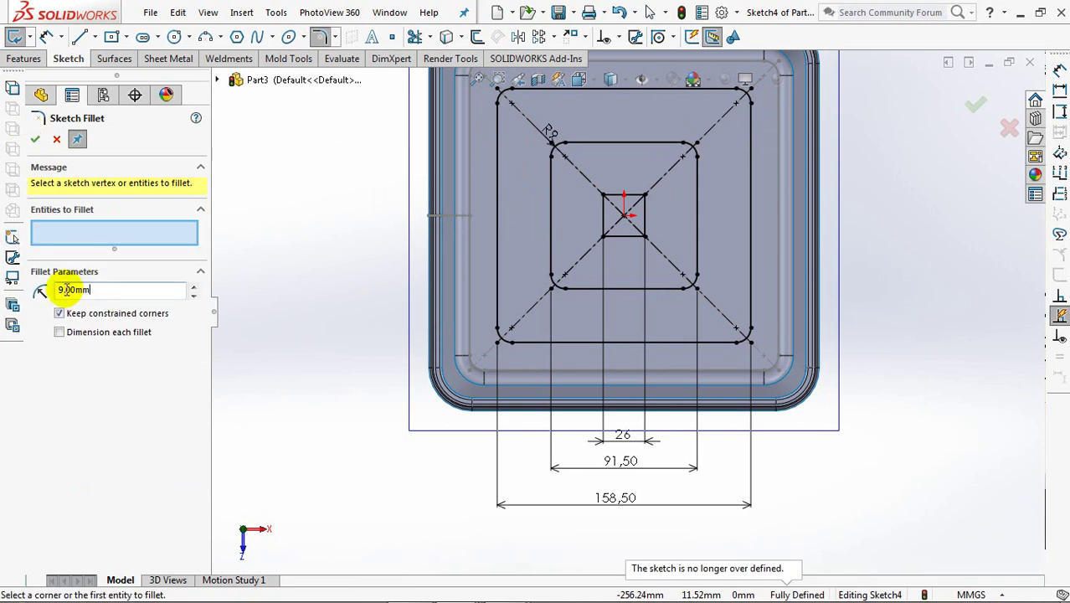
- Set the sketch fillet radius to 5 mm, round the inner square's four corners and finish the Sketch Fillet command
scroll(641, 196, "down", 5)
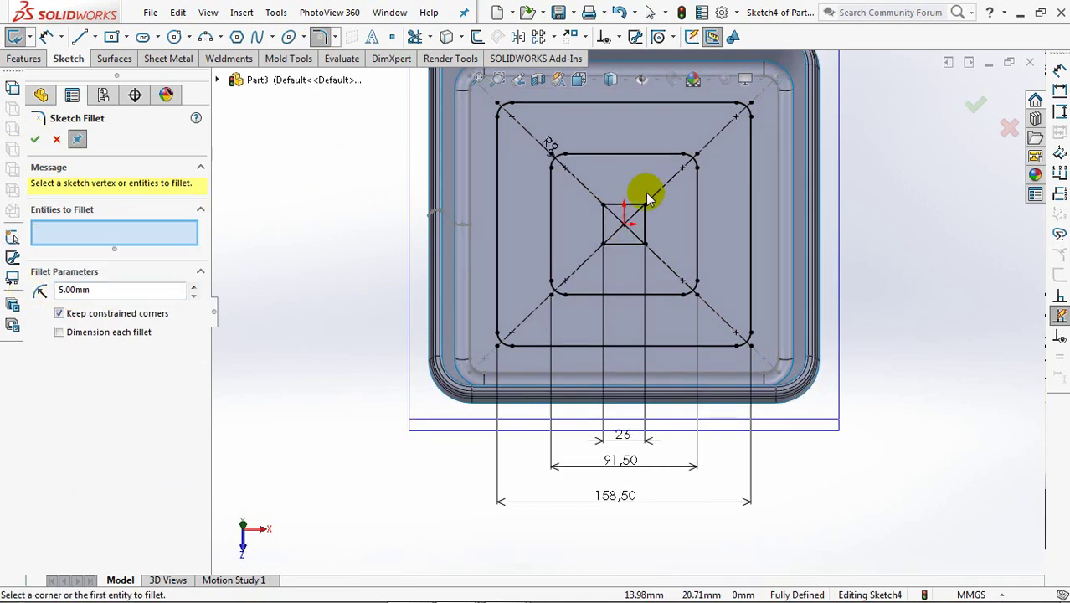
left_click(565, 264)
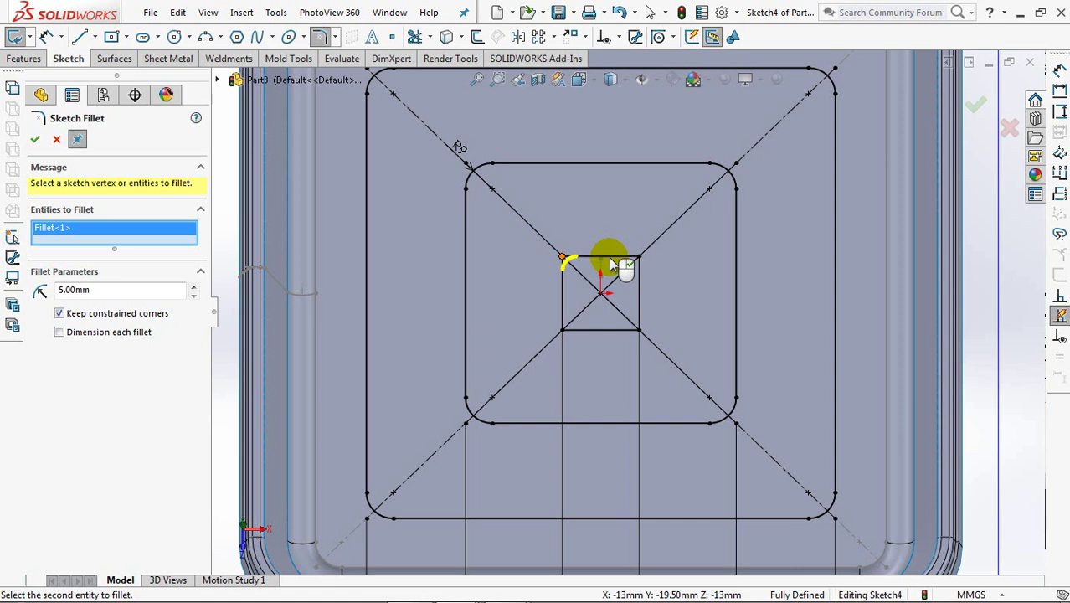
left_click(637, 257)
left_click(566, 317)
left_click(639, 330)
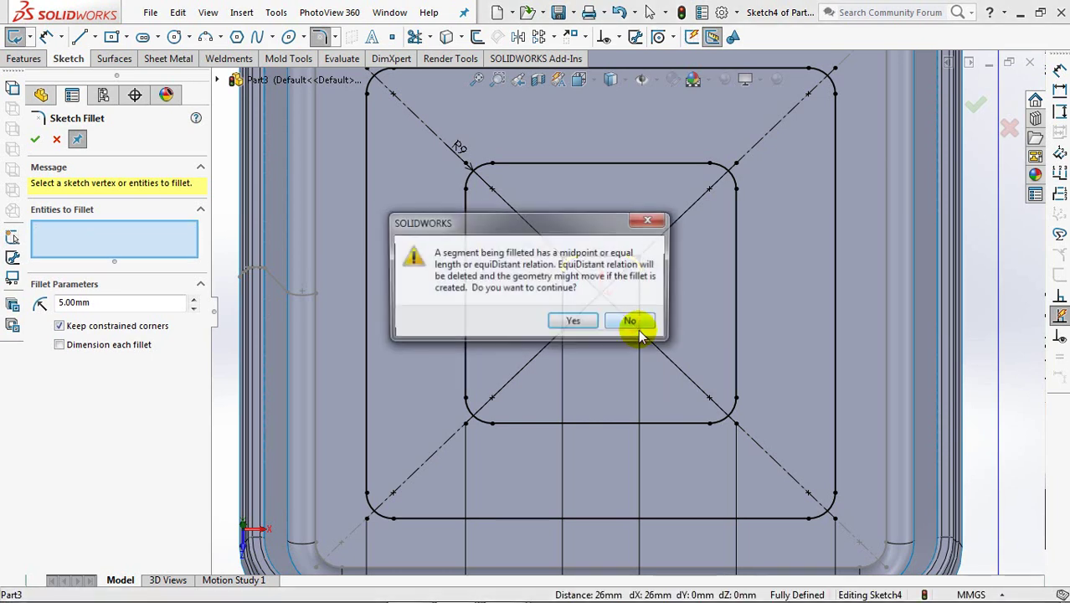
left_click(574, 318)
left_click(564, 329)
key("Return")
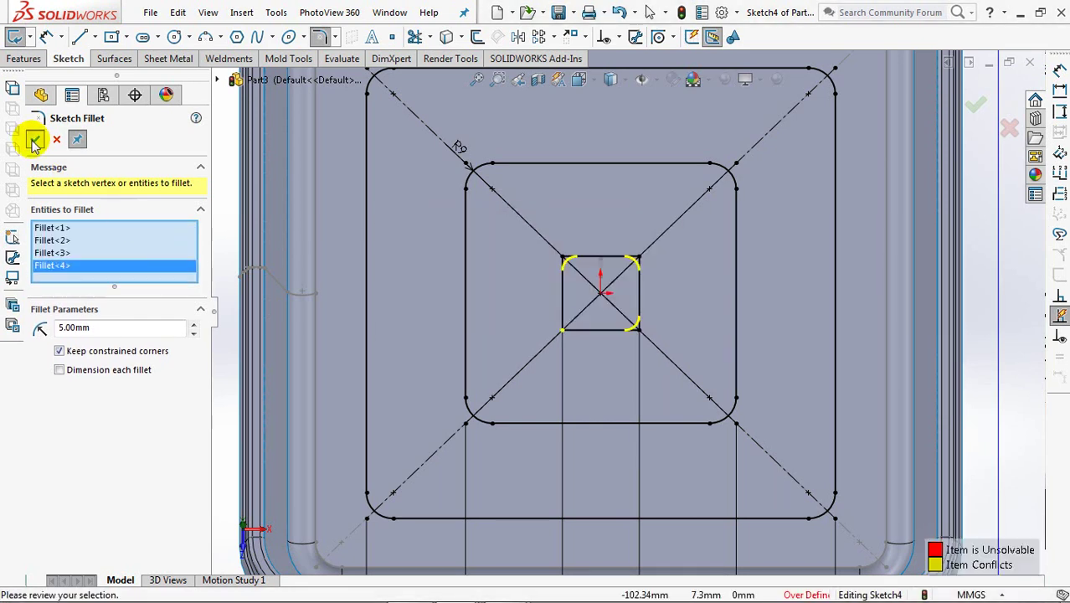
left_click(34, 139)
left_click(57, 140)
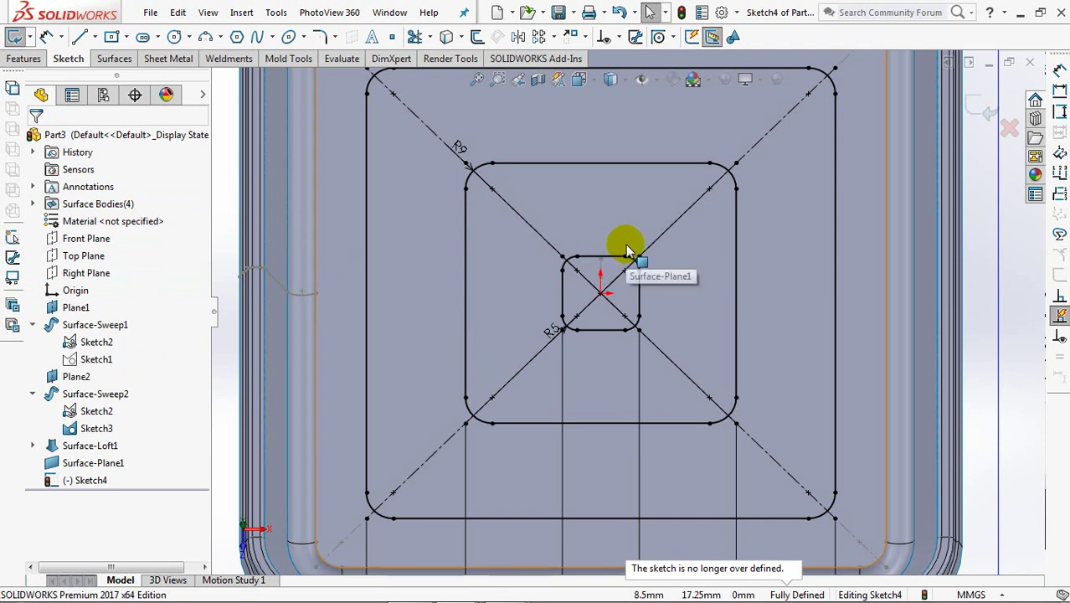
- Finish the sketch of the bottom's rounded squares and start a new sketch on the Front Plane
scroll(631, 289, "up", 4)
mouse_move(435, 344)
middle_mouse_down()
mouse_move(407, 303)
mouse_move(419, 297)
middle_mouse_up()
left_click(980, 109)
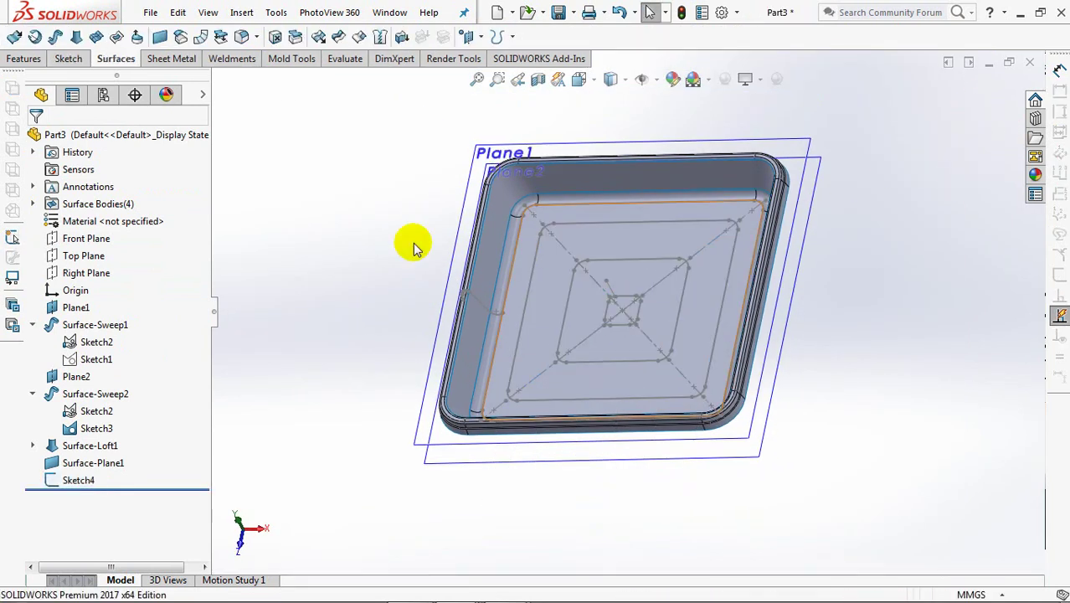
mouse_move(414, 247)
middle_mouse_down()
mouse_move(387, 271)
mouse_move(416, 325)
mouse_move(356, 277)
middle_mouse_up()
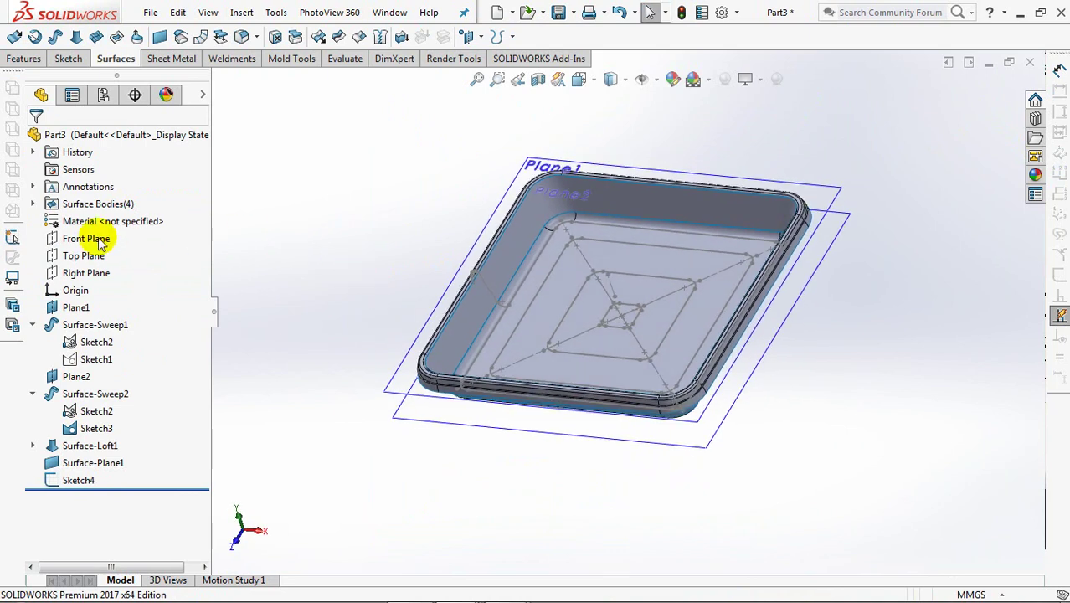
left_click(99, 240)
left_click(148, 215)
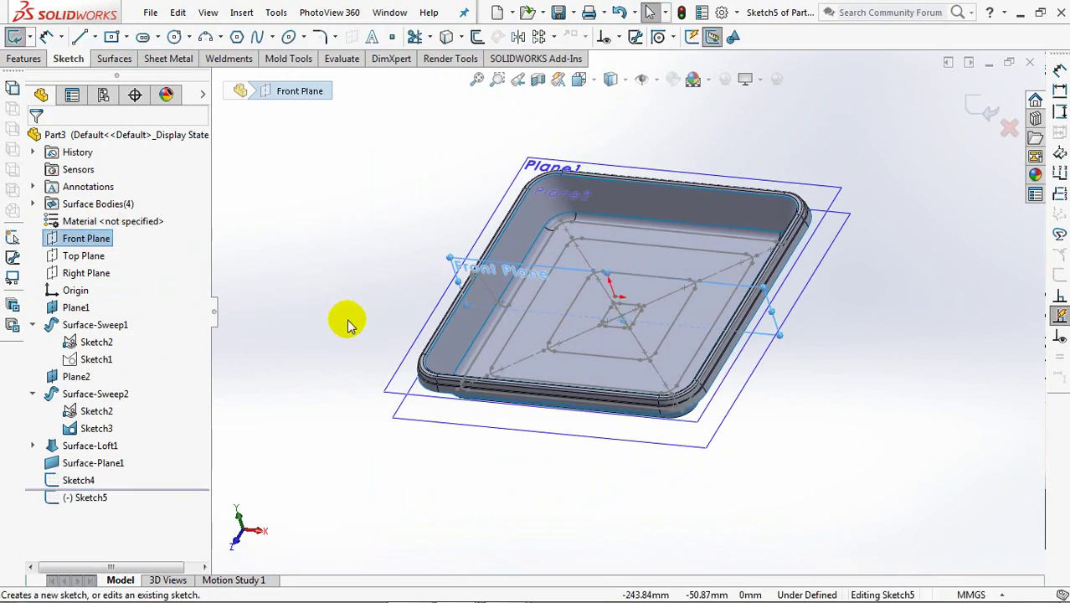
- Sketch two three-point arcs about 13 mm wide, one beside the outer square's edge and one beside the middle square's edge
middle_click_drag(349, 321, 337, 247, "shift")
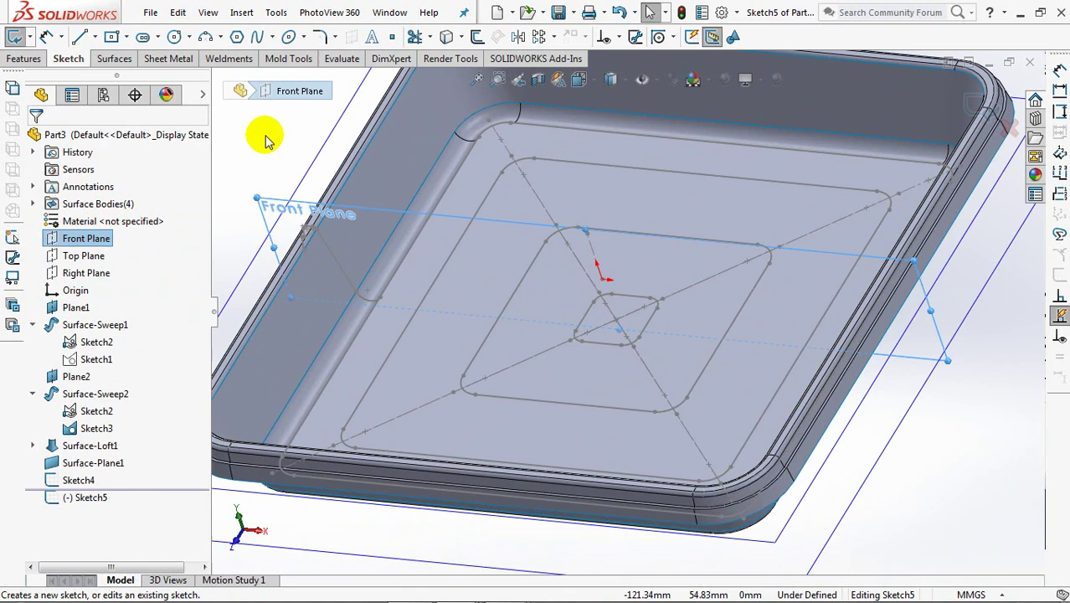
left_click(207, 37)
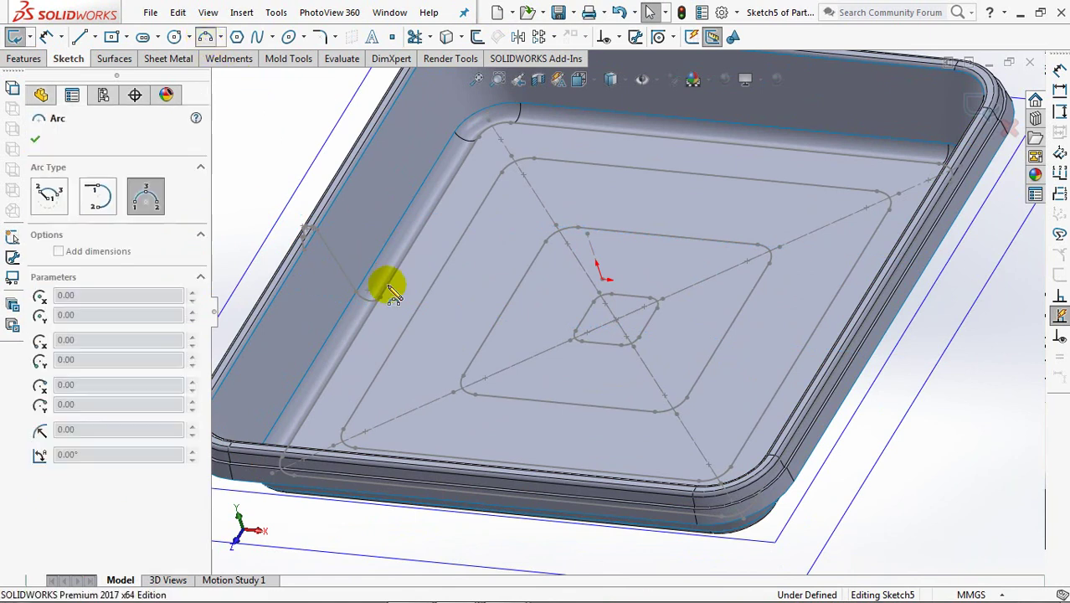
left_click(450, 308)
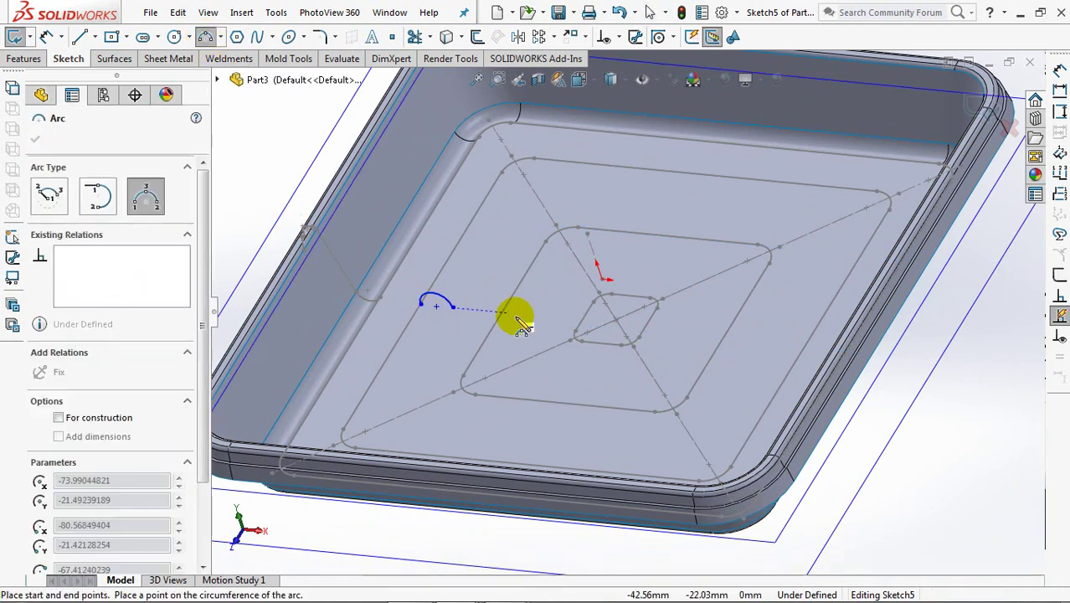
left_click(532, 322)
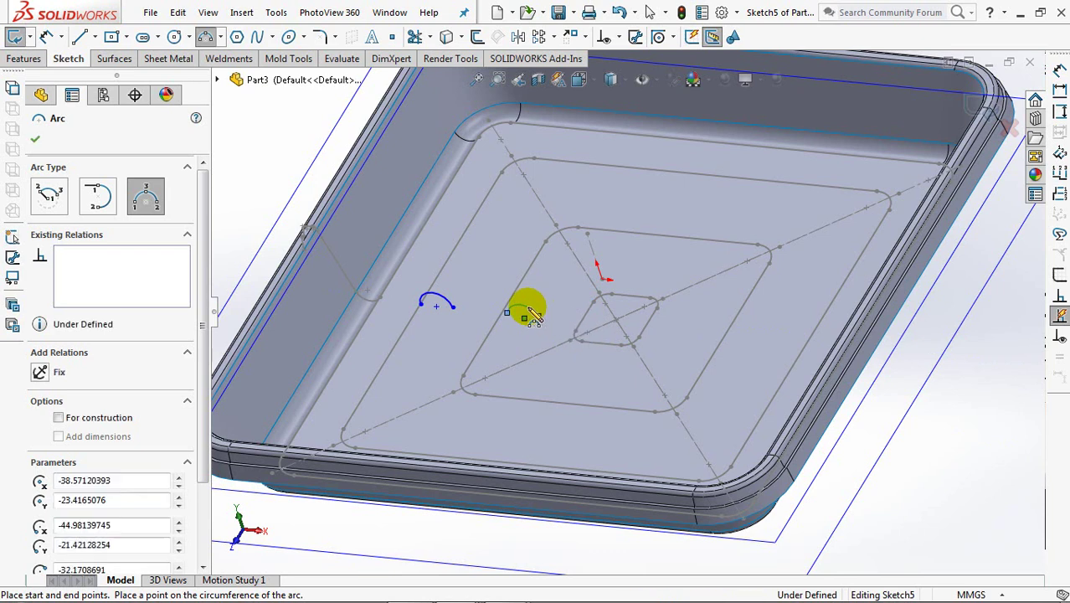
right_click(536, 312)
left_click(546, 314)
- Add Pierce relations tying the first arc's endpoint to the outer square's edge and the second arc's endpoint to the middle square's edge
middle_click_drag(279, 124, 310, 131)
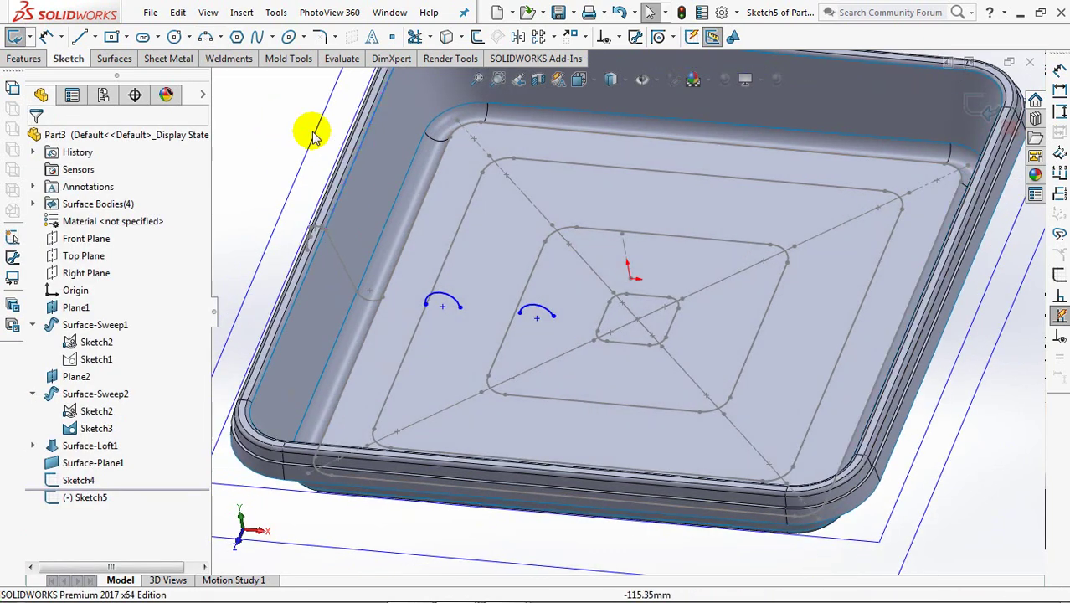
left_click(615, 37)
left_click(628, 76)
left_click(428, 306)
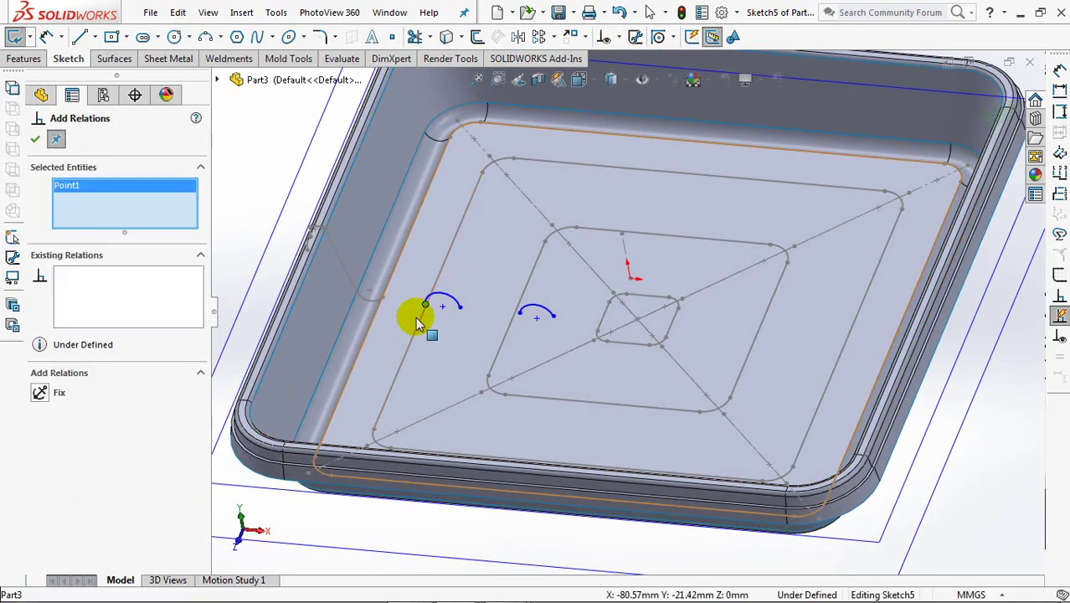
left_click(392, 367)
left_click(40, 393)
left_click(521, 313)
left_click(54, 393)
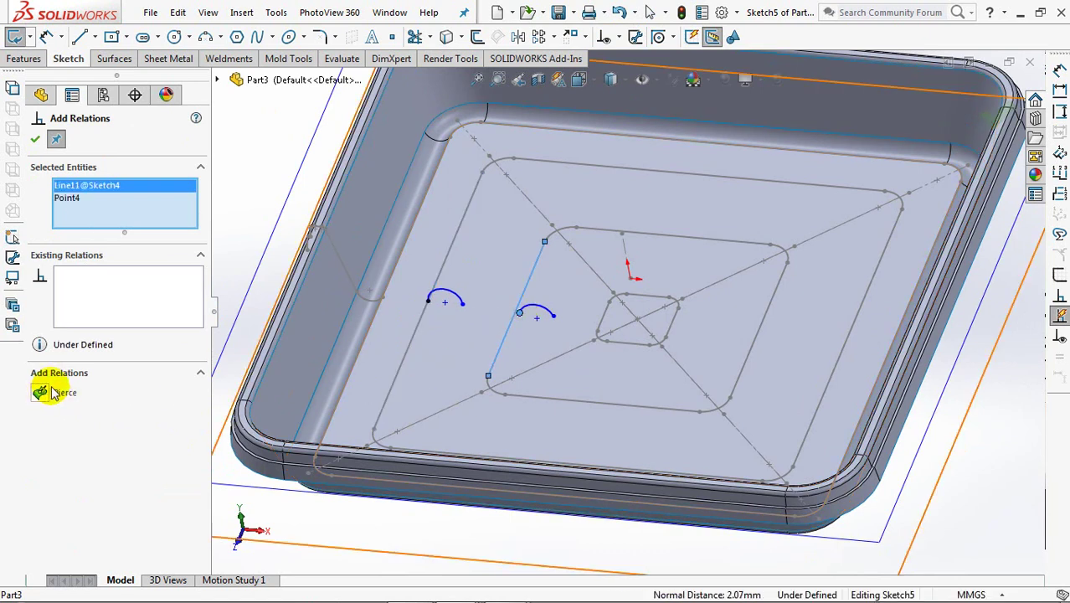
left_click(35, 141)
- View the sketch from the front and add an Equal relation between the two arcs
key("ctrl+1")
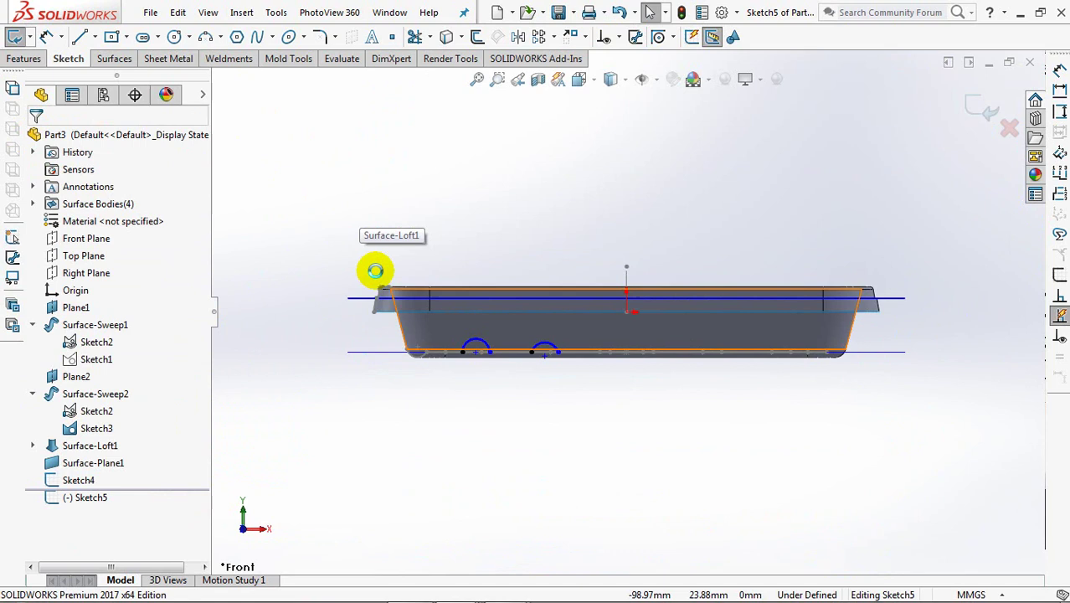
scroll(412, 359, "down", 4)
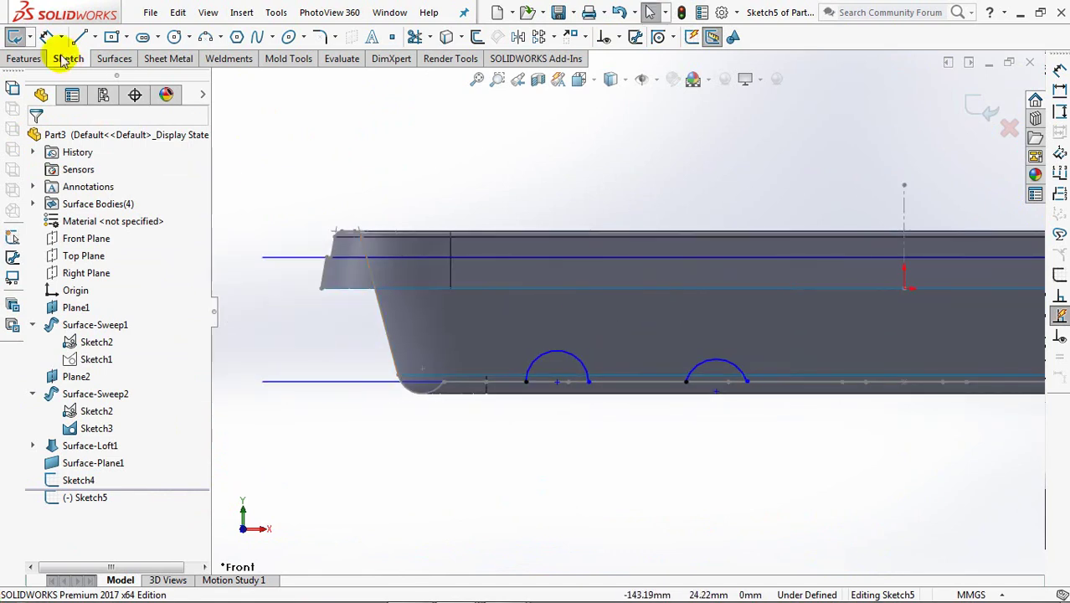
left_click(614, 37)
left_click(633, 77)
left_click(577, 362)
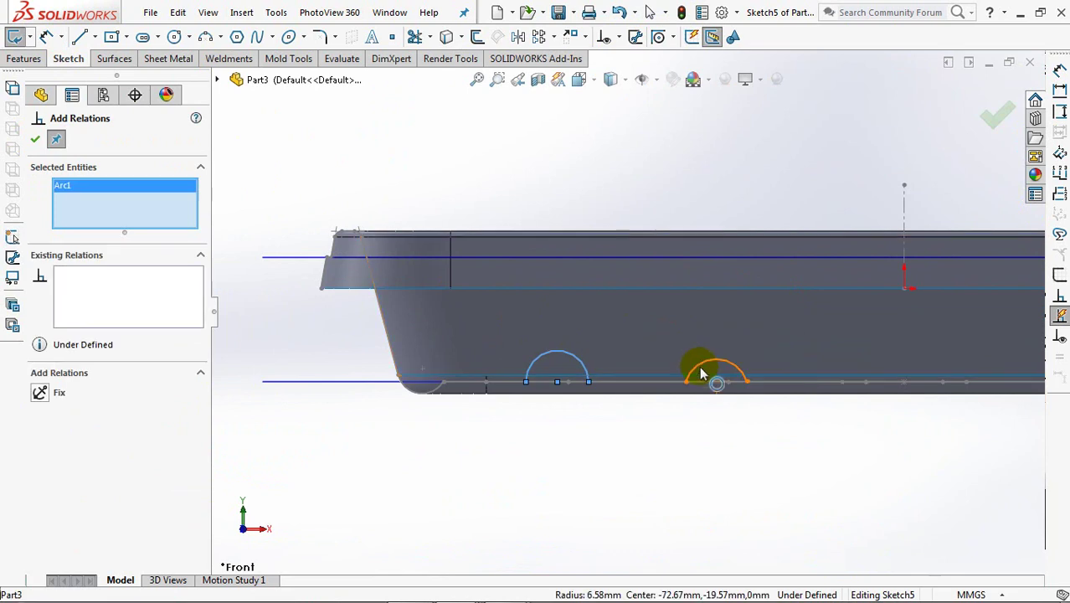
left_click(717, 364)
left_click(35, 139)
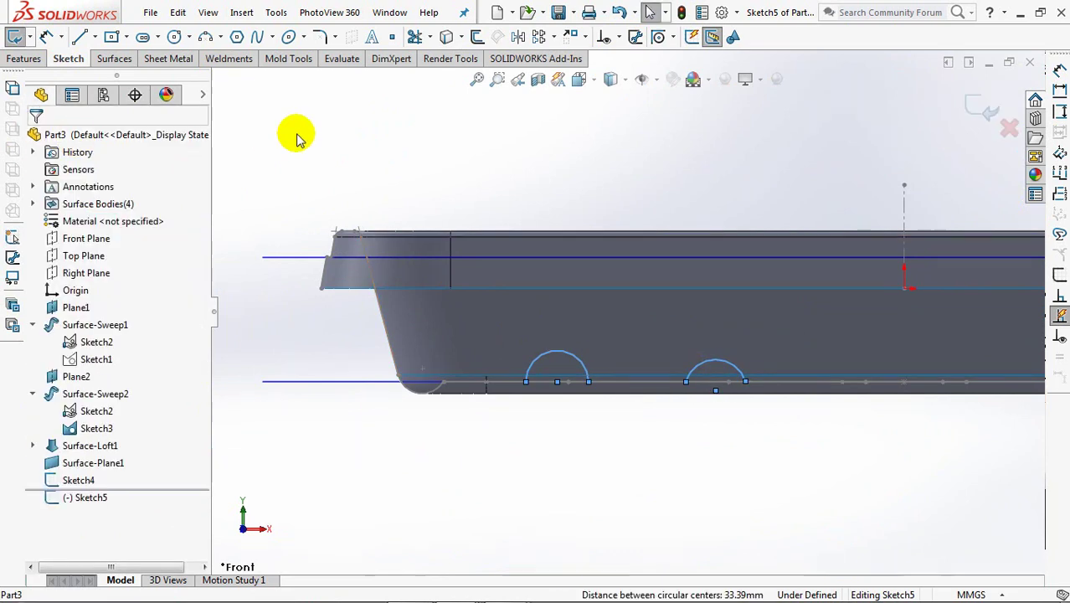
- Dimension the distance between the outer arc's two endpoints and set it to 6 mm
left_click(46, 37)
left_click(526, 382)
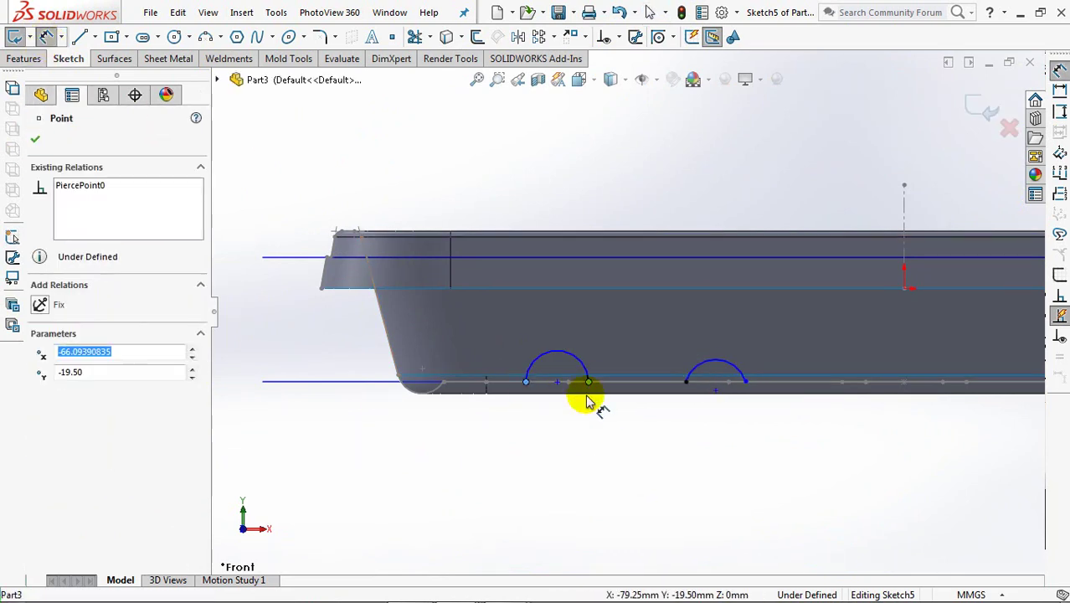
left_click(589, 382)
left_click(565, 435)
type("6")
left_click(500, 431)
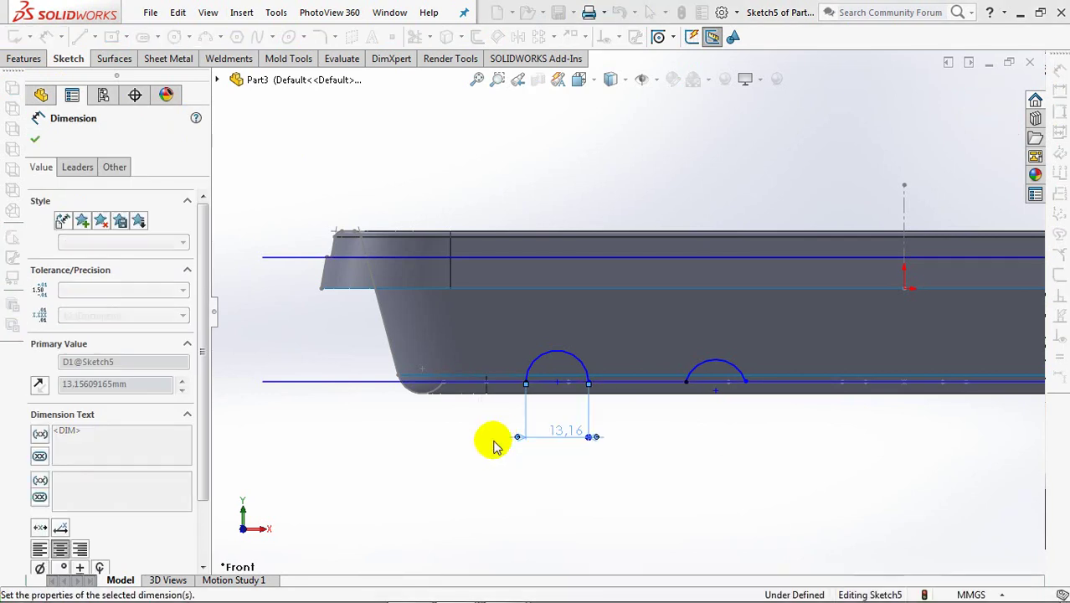
- Add a vertical dimension between the outer arc and its endpoint, with the first arc condition set to Min
scroll(556, 409, "down", 1)
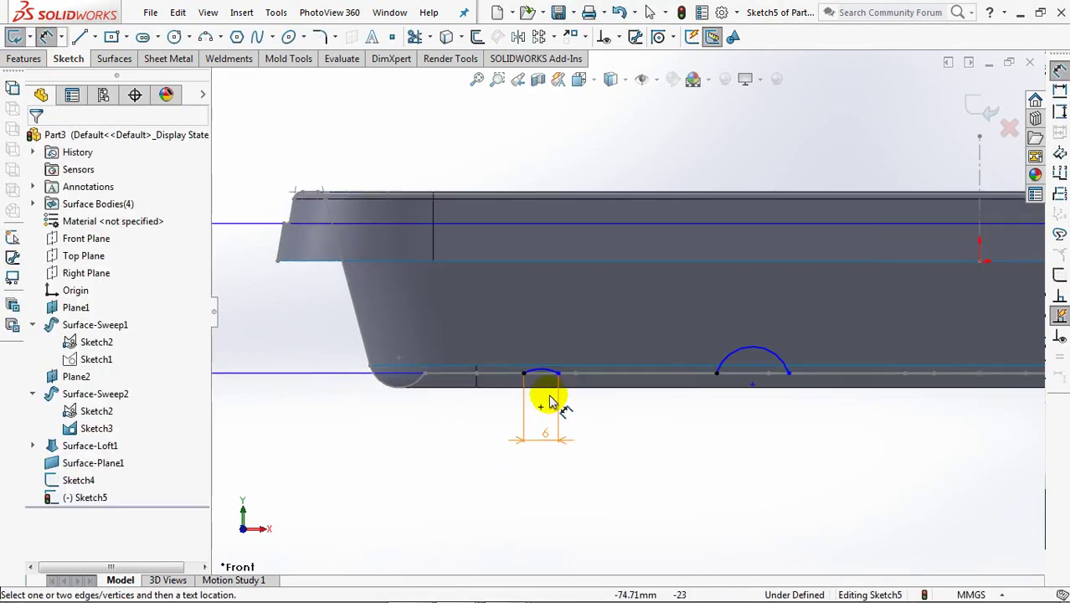
left_click(543, 372)
left_click(542, 407)
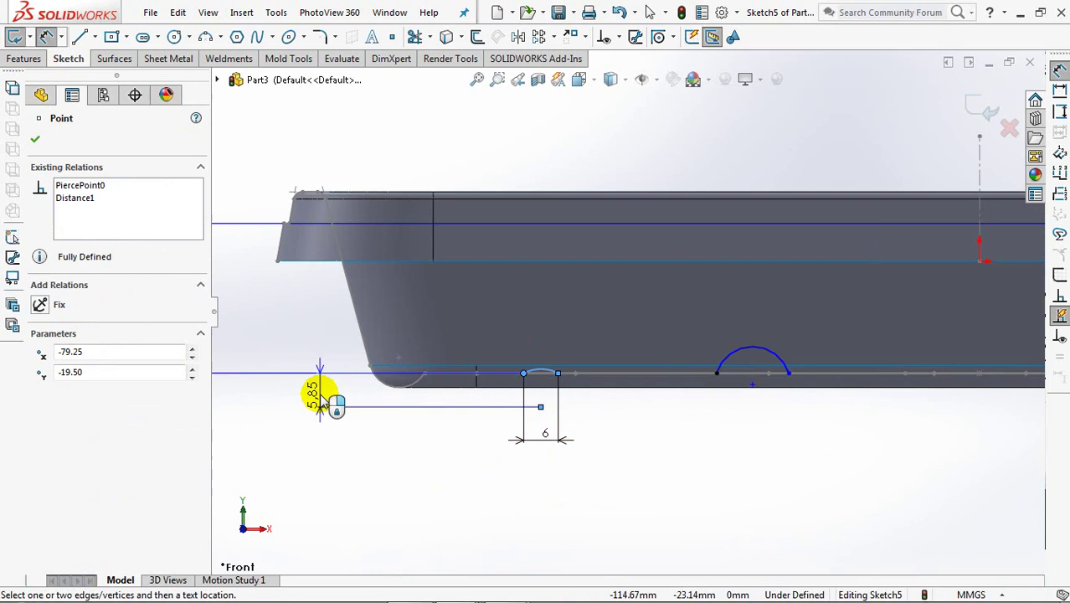
left_click(321, 401)
left_click(253, 385)
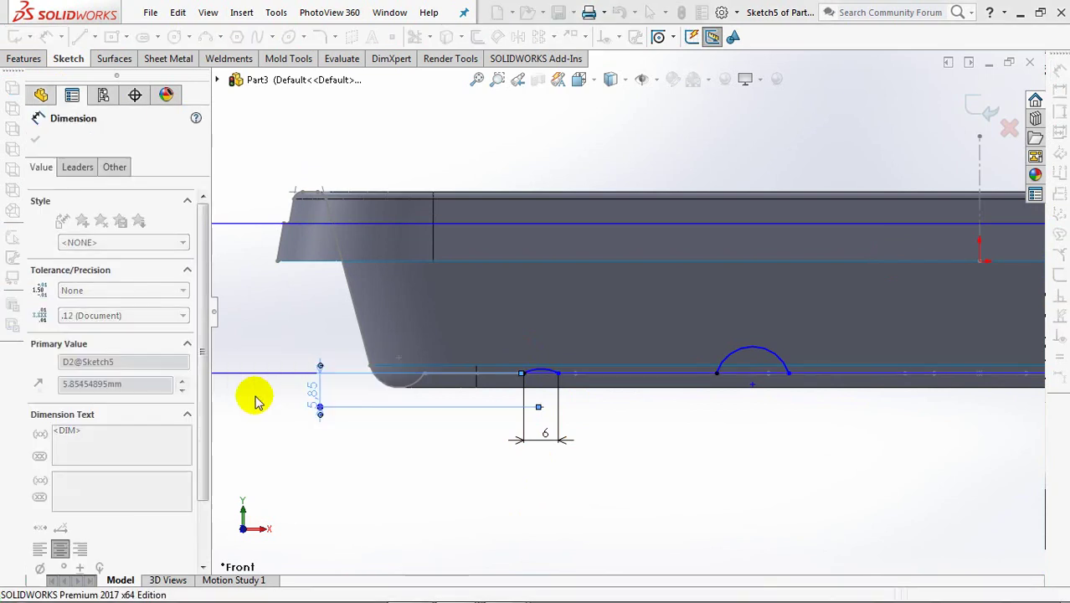
left_click(77, 167)
scroll(202, 419, "down", 5)
left_click(99, 542)
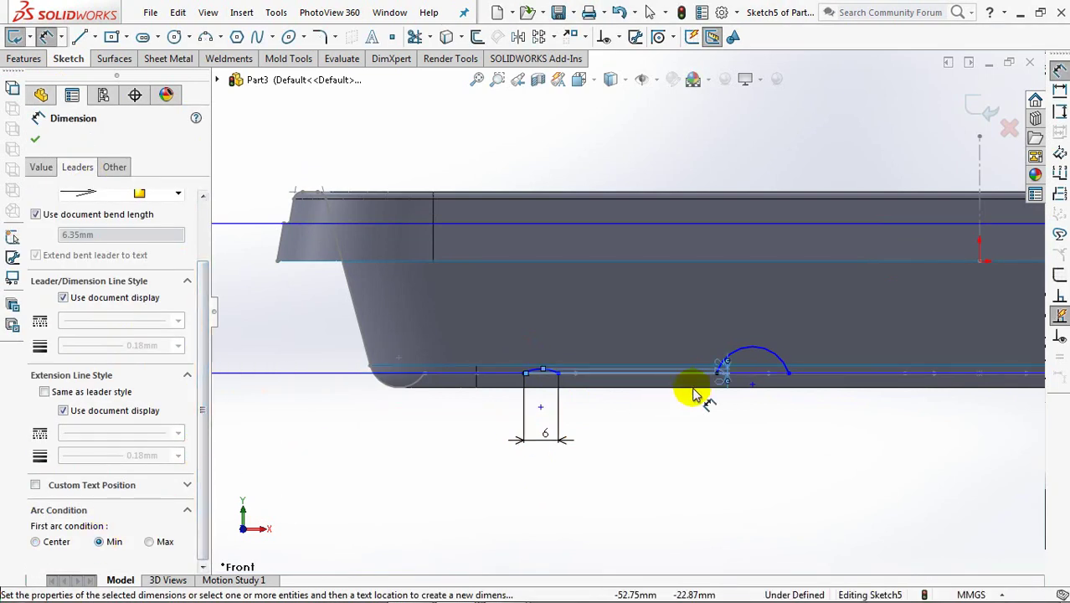
- Move the outer arc's height dimension outside the tray wall and set it to 1.5 mm
left_click_drag(722, 374, 306, 339)
left_click(304, 338)
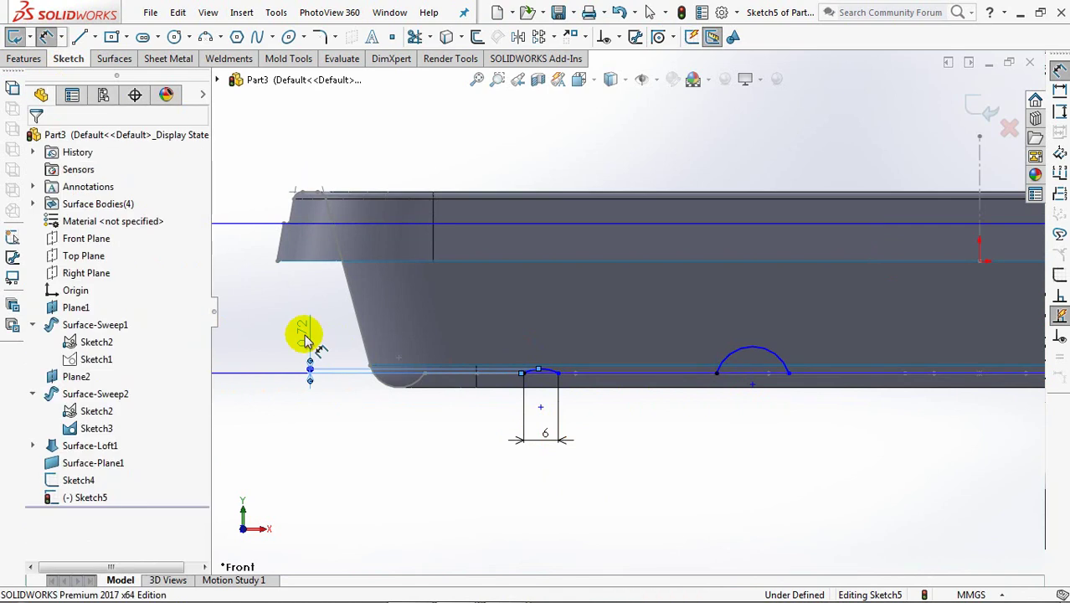
type("1.5")
key("Return")
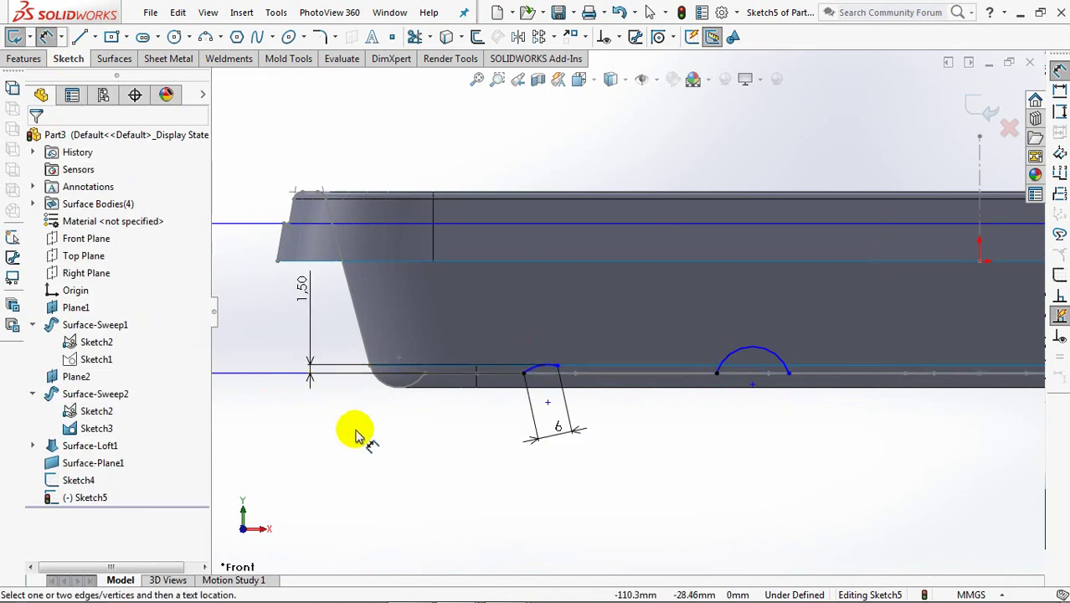
- Add a Horizontal relation between the outer arc's endpoints and another between the inner arc's endpoints
scroll(609, 412, "down", 1)
left_click(609, 37)
left_click(645, 76)
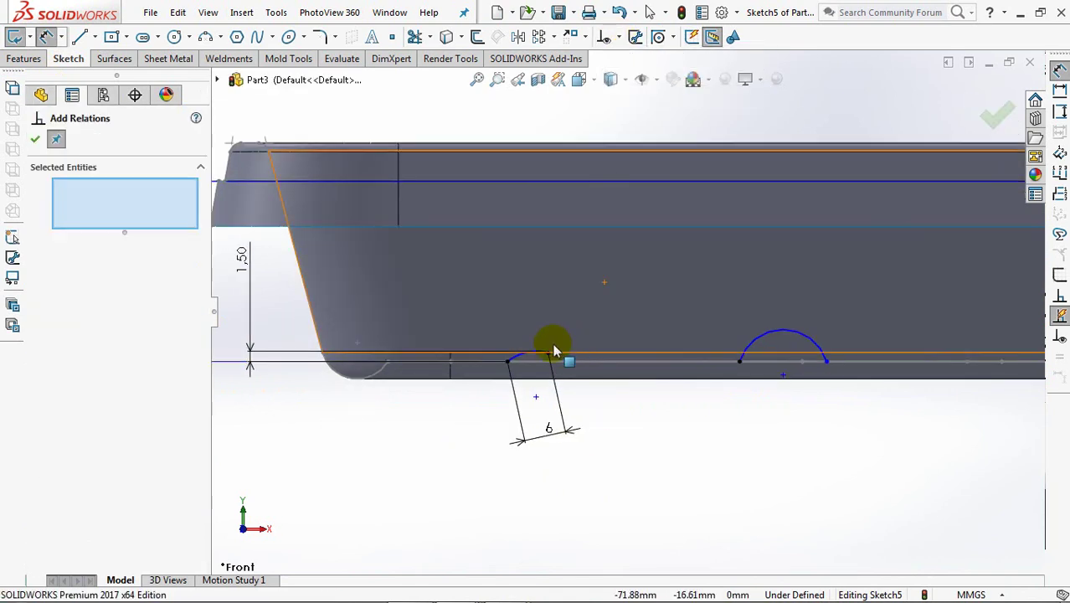
left_click(548, 358)
left_click(508, 362)
left_click(39, 389)
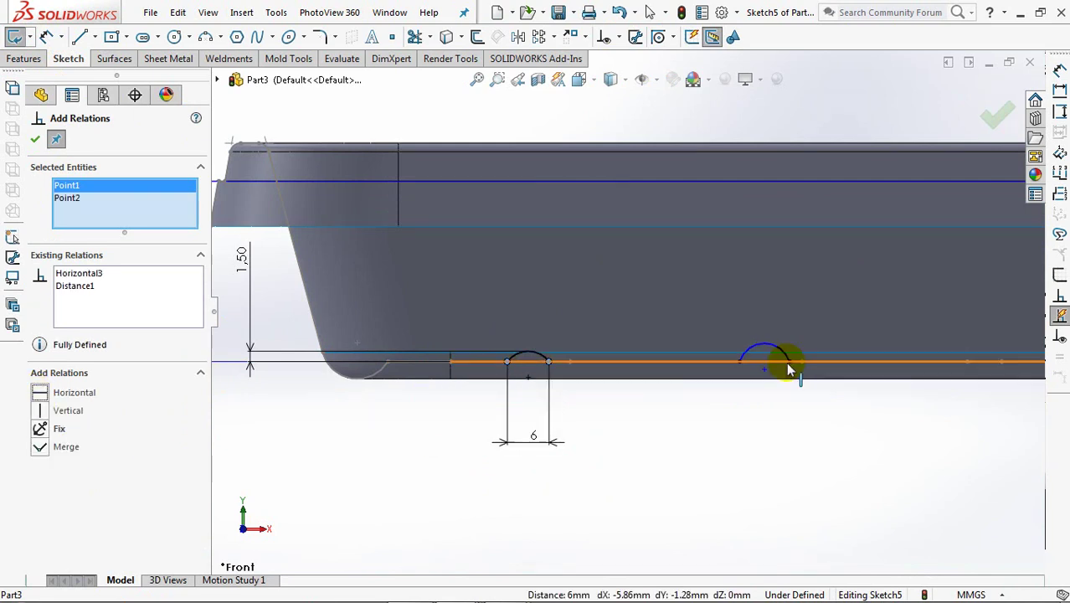
left_click(740, 363)
left_click(741, 363)
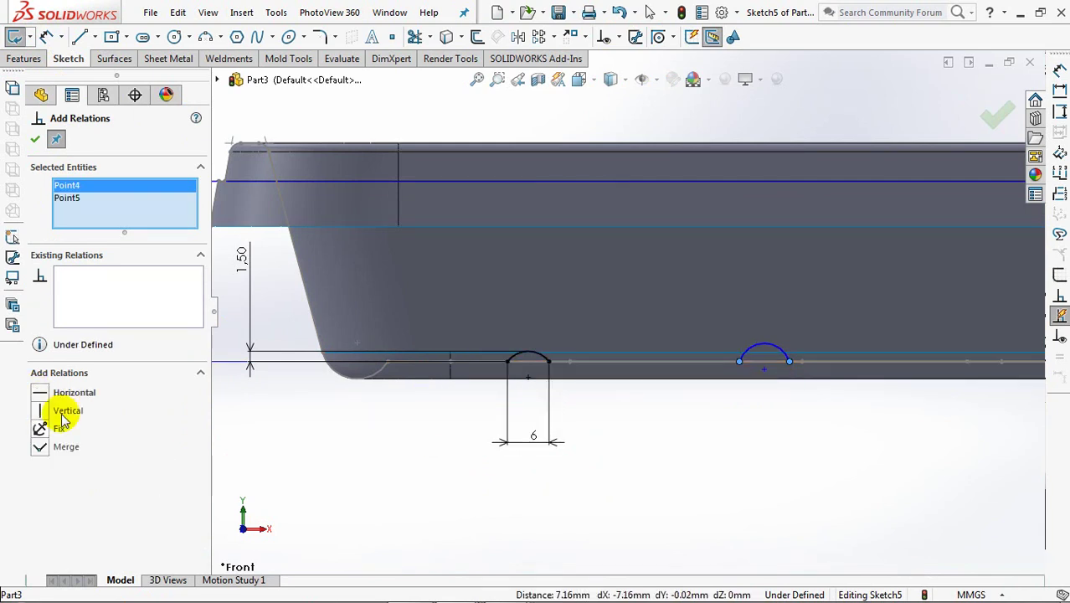
left_click(34, 140)
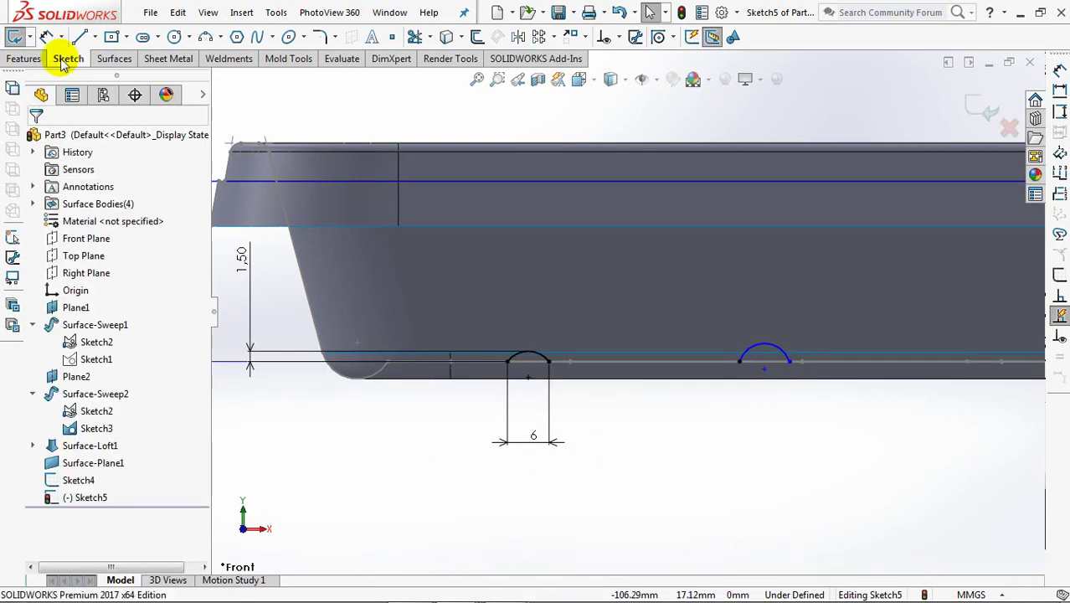
- Dimension the inner arc's height from its endpoint using the Min arc condition and set it to 1.5 mm
left_click(777, 351)
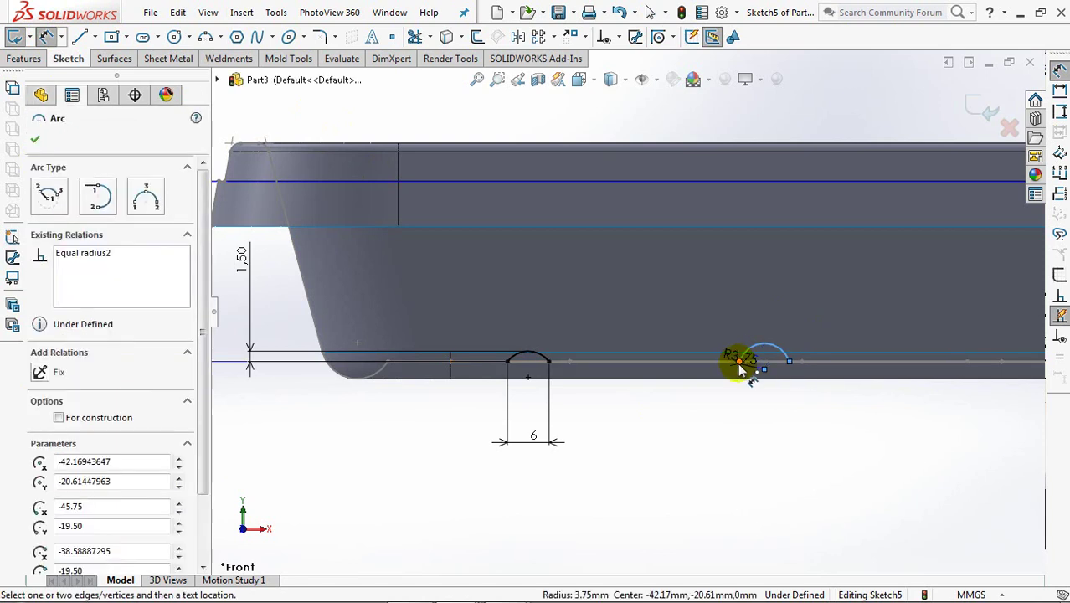
left_click(739, 362)
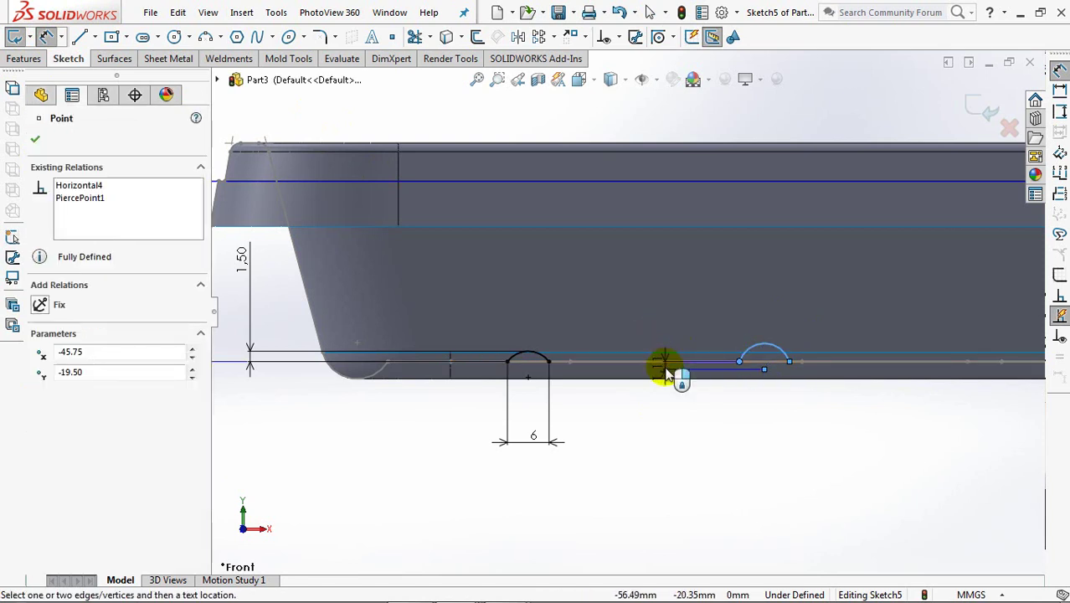
left_click(666, 371)
left_click(601, 359)
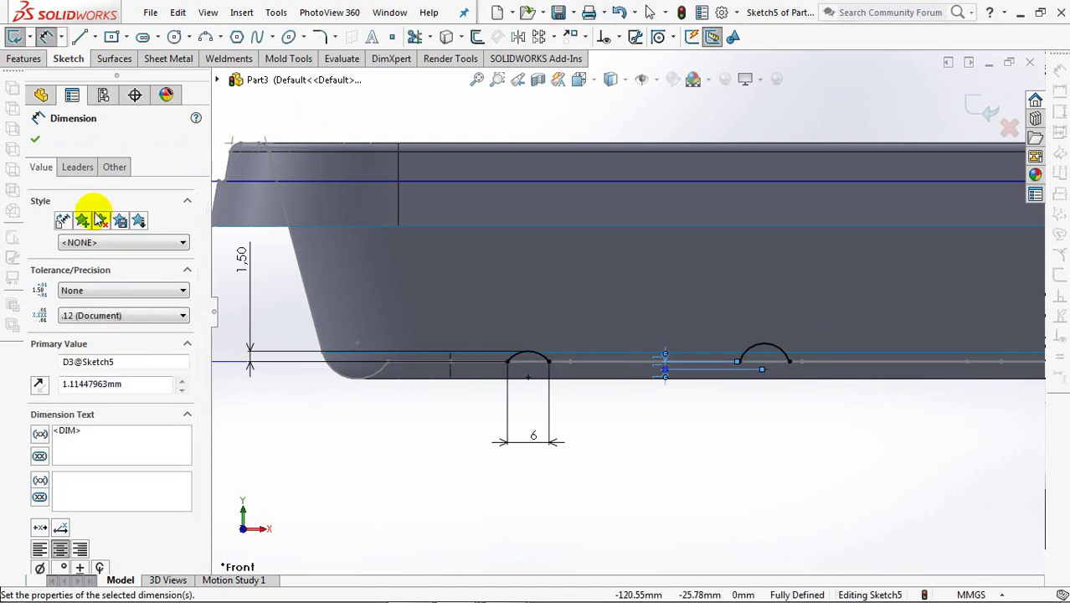
left_click(77, 167)
scroll(199, 432, "down", 1)
left_click(99, 542)
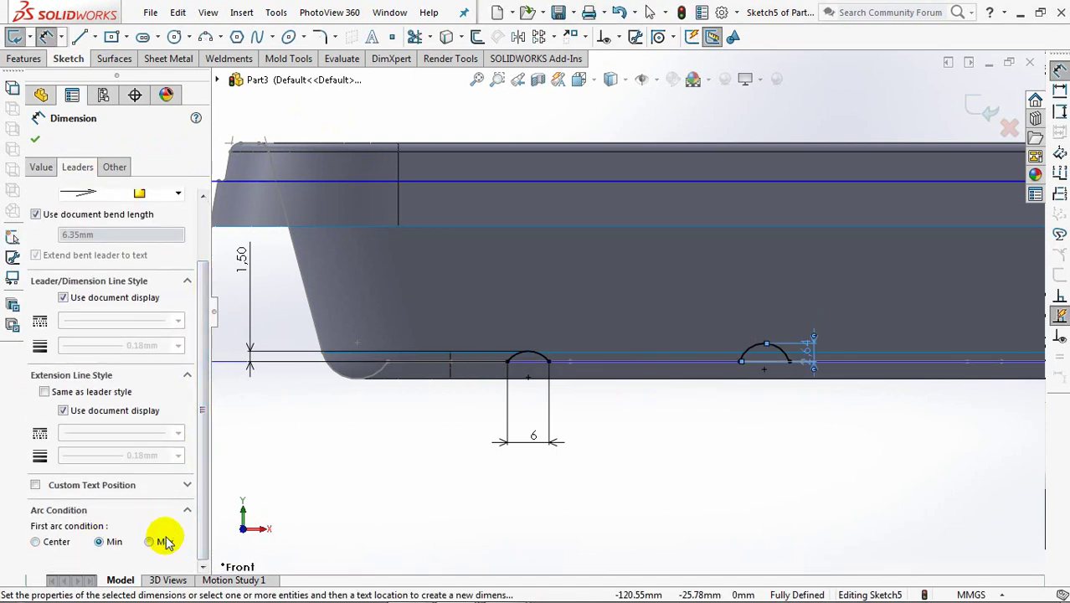
double_click(811, 353)
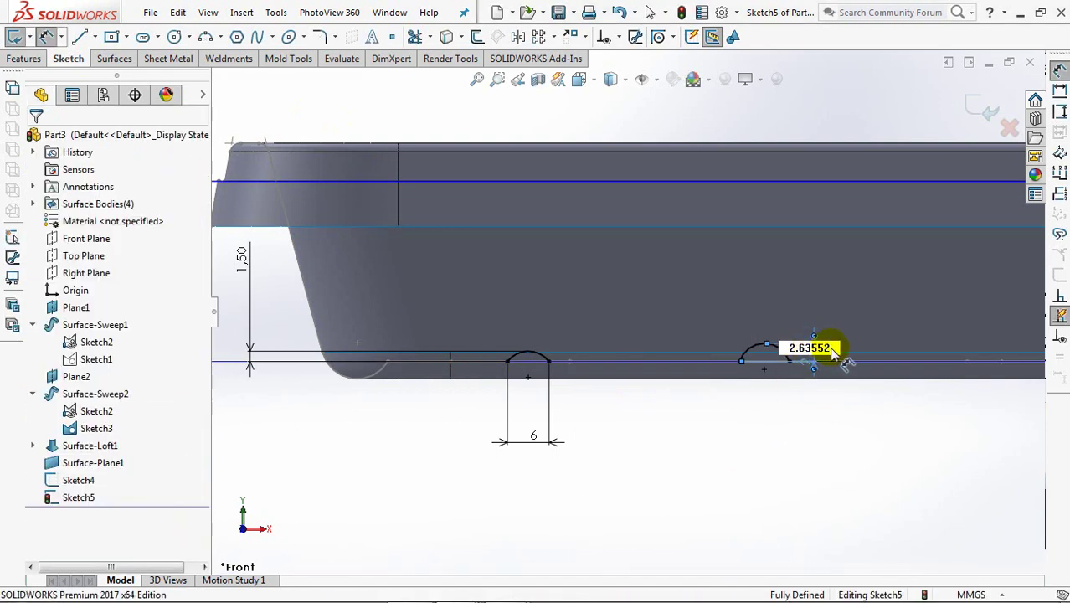
key("Return")
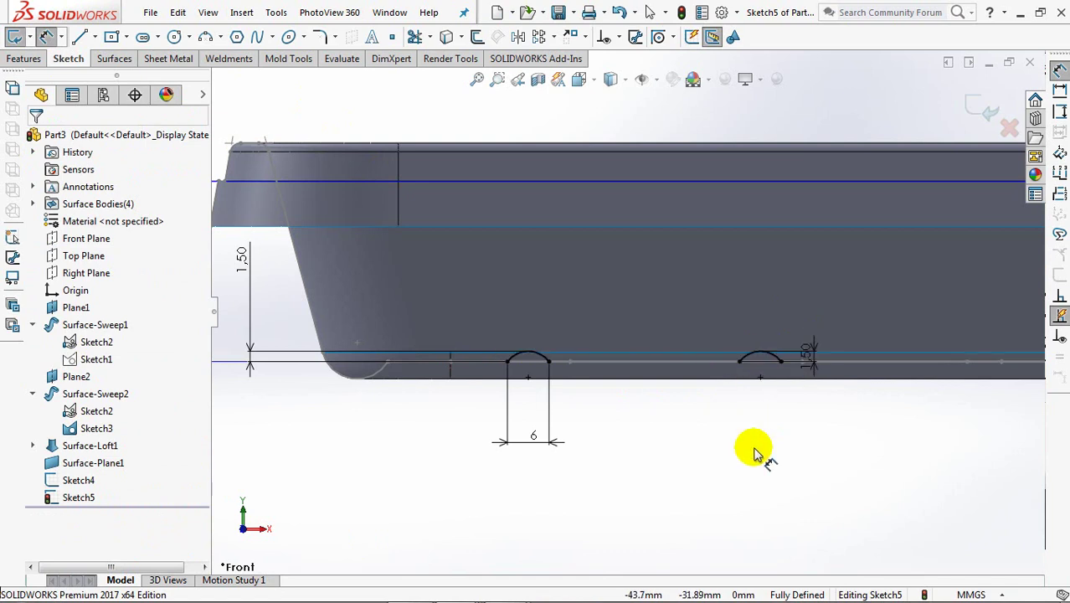
- Finish the sketch containing the two arc profiles and show the tray at an angle
middle_click_drag(761, 430, 731, 454)
middle_click_drag(700, 390, 685, 465, "shift")
middle_click_drag(713, 405, 697, 440)
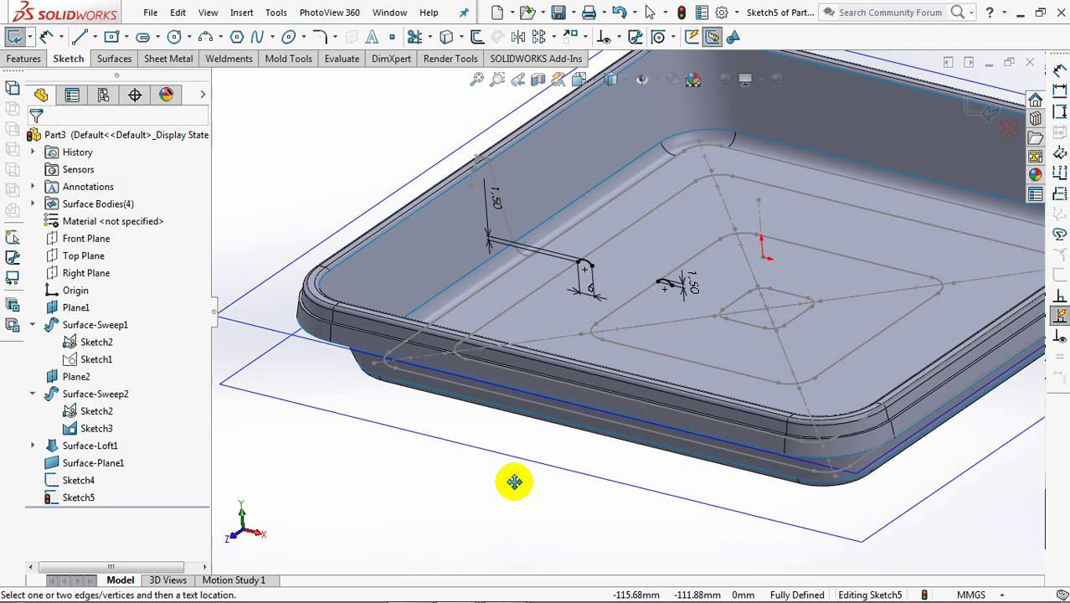
left_click(982, 111)
left_click(357, 147)
middle_click_drag(364, 147, 355, 154)
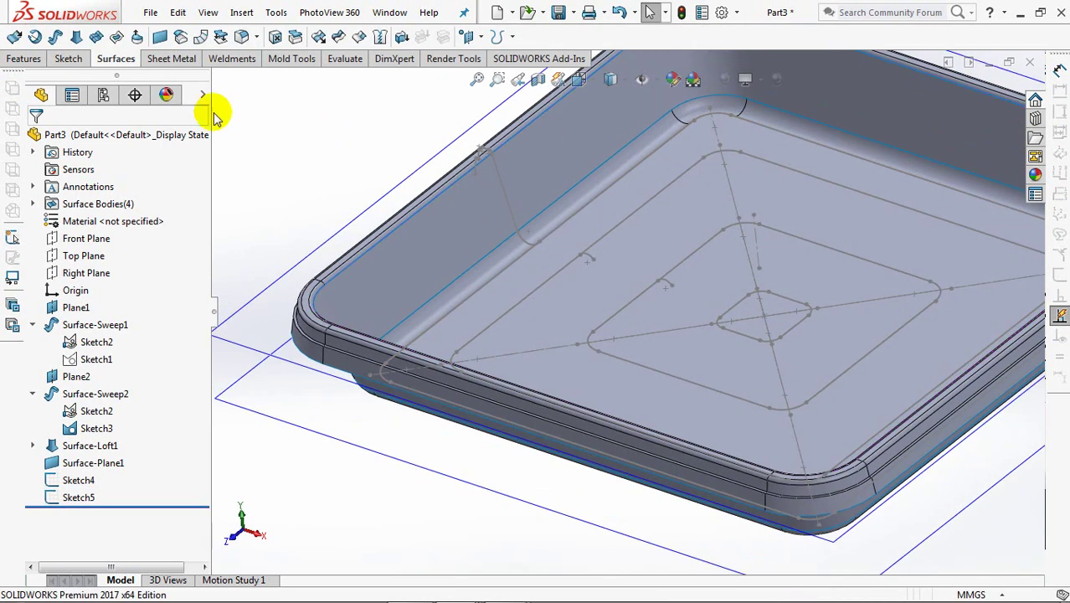
- Create a Surface-Sweep with the outer arc as an open-group profile along the bottom sketch's outer rounded square as a closed-loop path
left_click(56, 39)
right_click(274, 148)
left_click(314, 203)
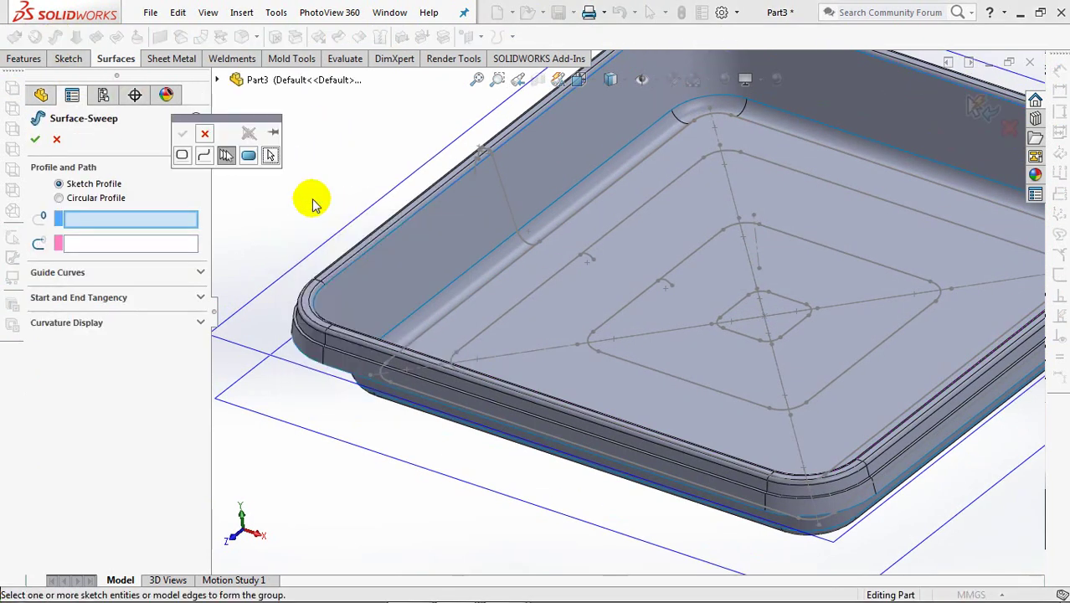
right_click(590, 255)
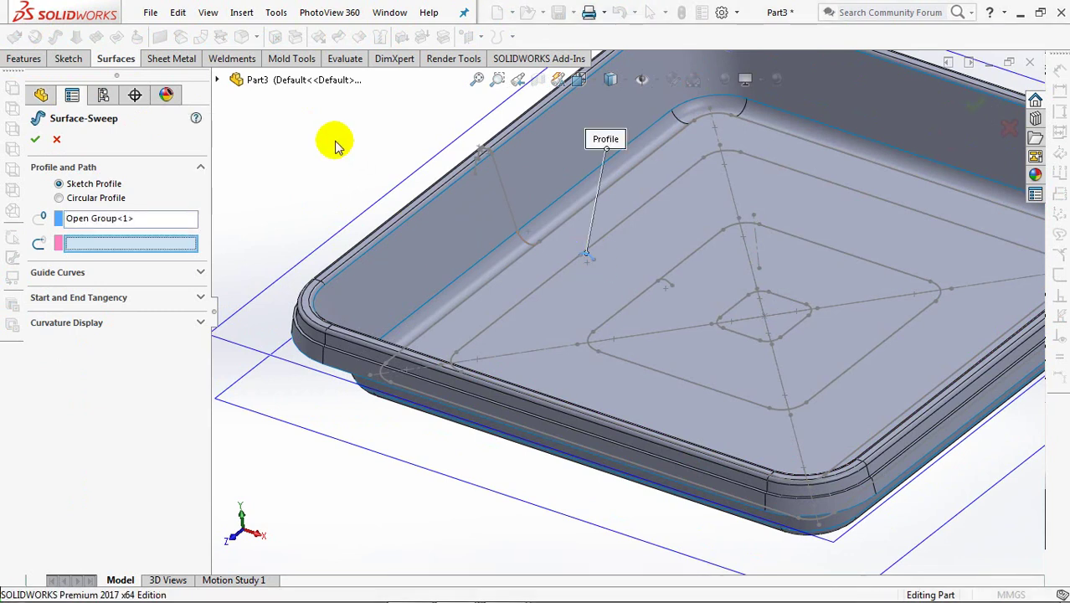
right_click(335, 142)
left_click(369, 191)
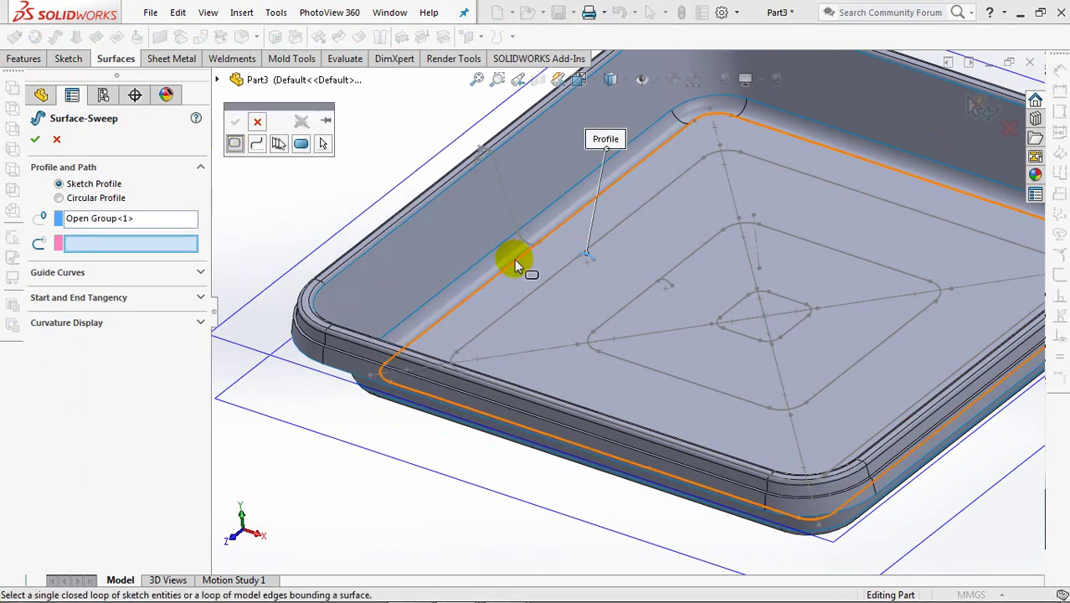
left_click(552, 278)
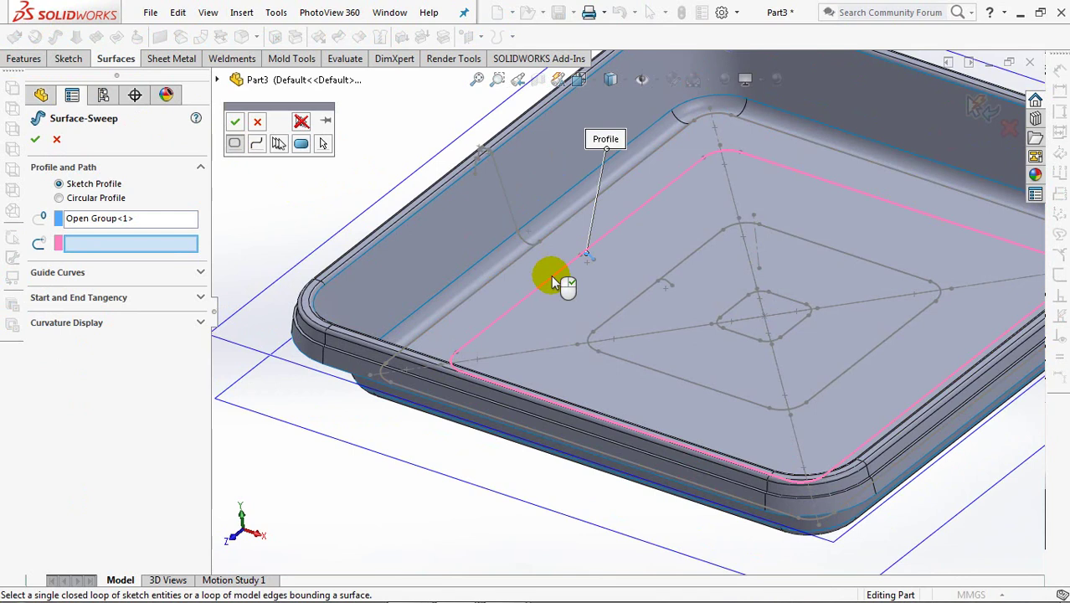
left_click(234, 121)
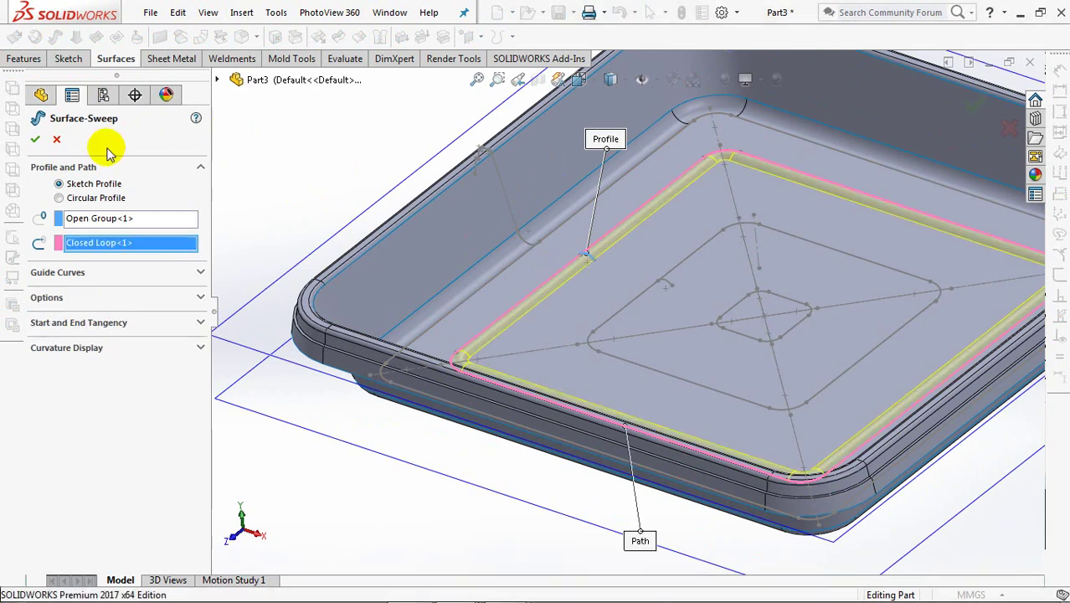
left_click(304, 163)
- Show Sketch5 and Sketch4, the arc profile and rounded-square sketches absorbed by the outer rib sweep
left_click(33, 480)
left_click(73, 501)
left_click(87, 474)
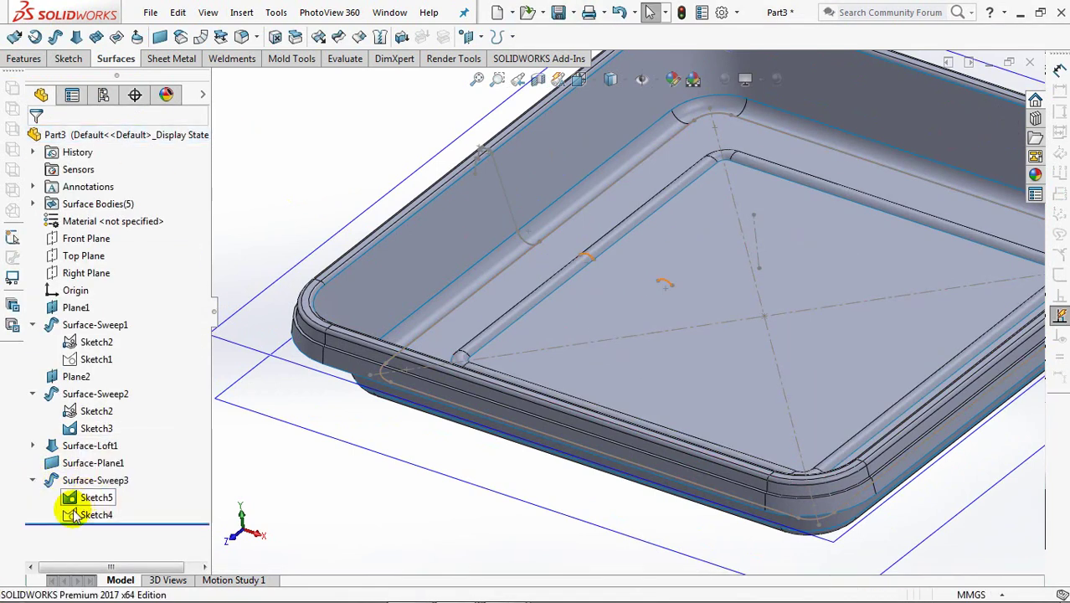
left_click(79, 514)
left_click(88, 490)
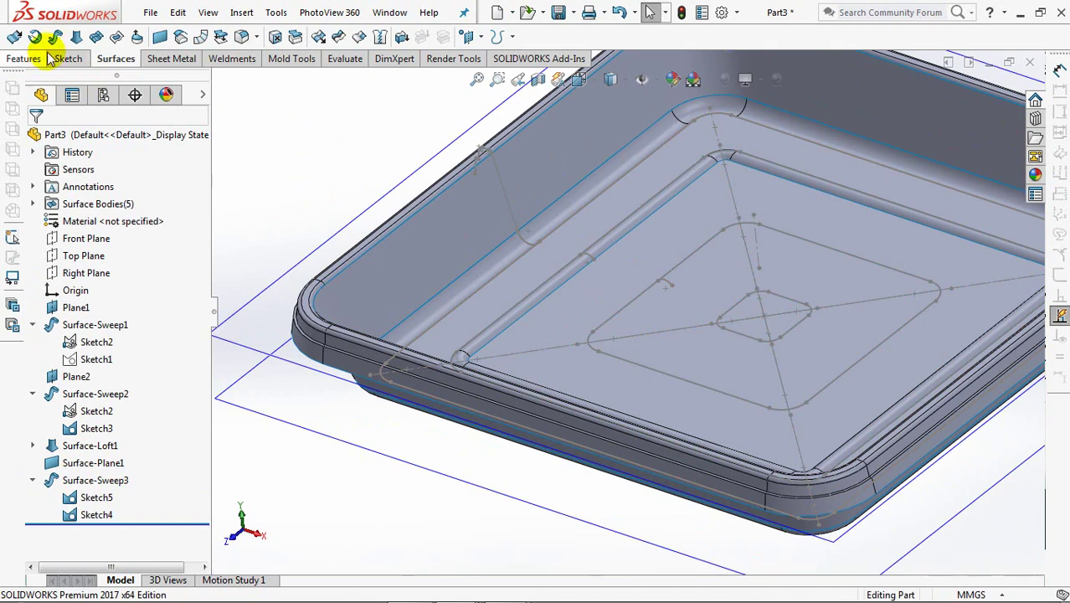
- Create a second Surface-Sweep with the inner arc as profile along the middle rounded square as a closed-loop path
left_click(56, 42)
right_click(277, 172)
left_click(269, 219)
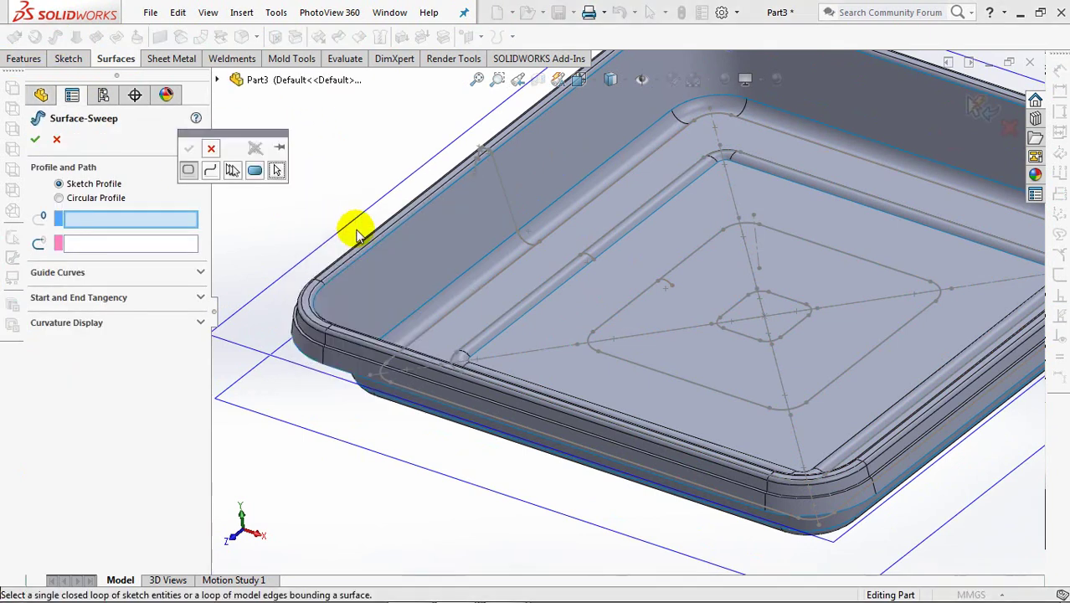
left_click(668, 282)
right_click(669, 281)
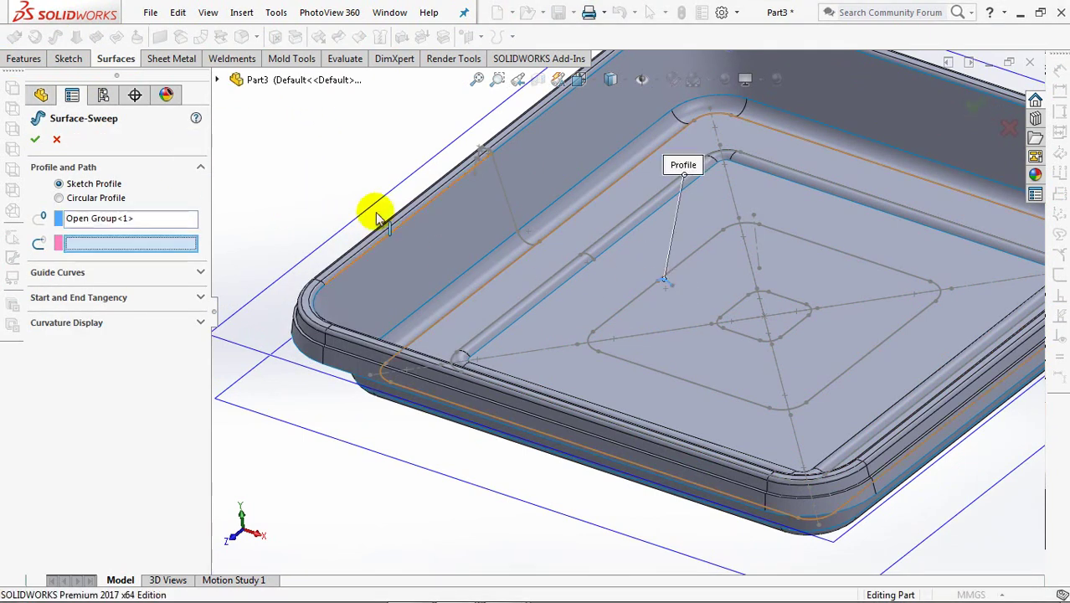
right_click(277, 185)
left_click(297, 232)
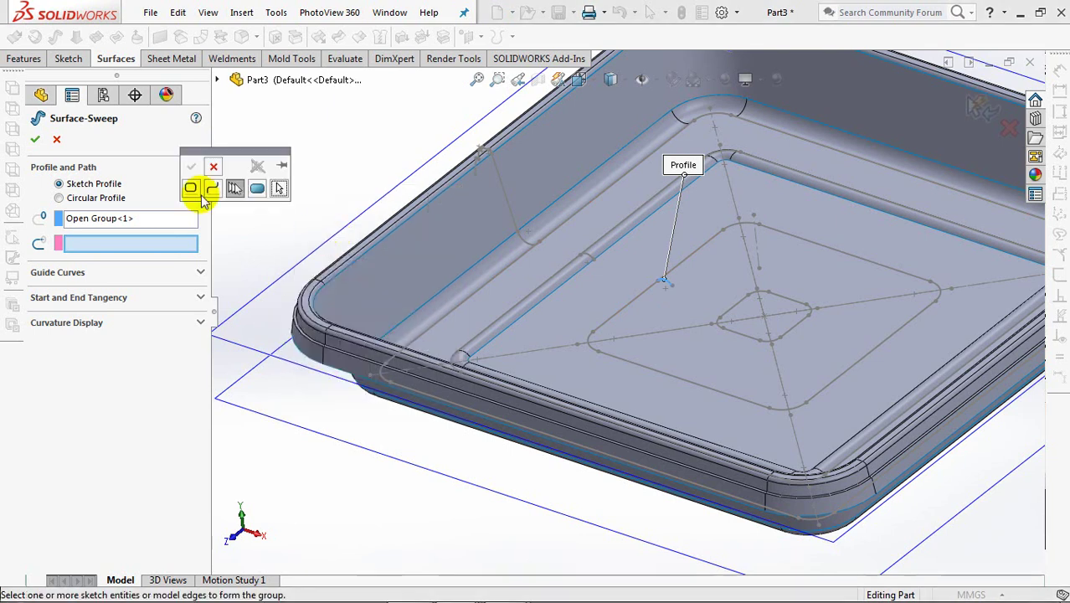
left_click(622, 305)
left_click(35, 144)
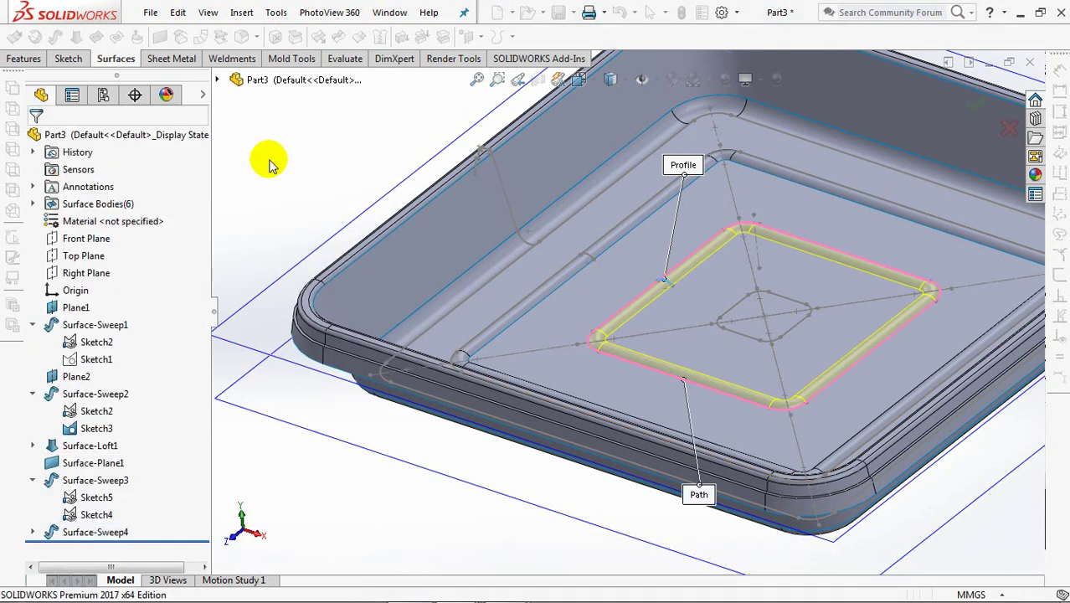
- Extrude only the small central rounded square of Sketch4 as a surface, Blind 1.5 mm deep with a capped end
left_click(93, 513)
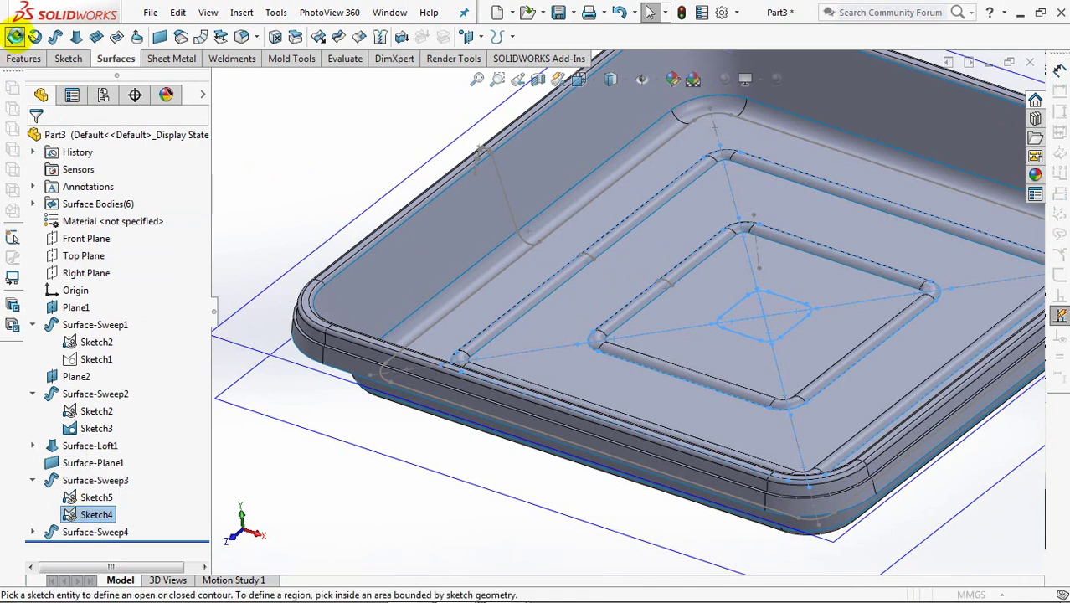
left_click(15, 36)
left_click(116, 435)
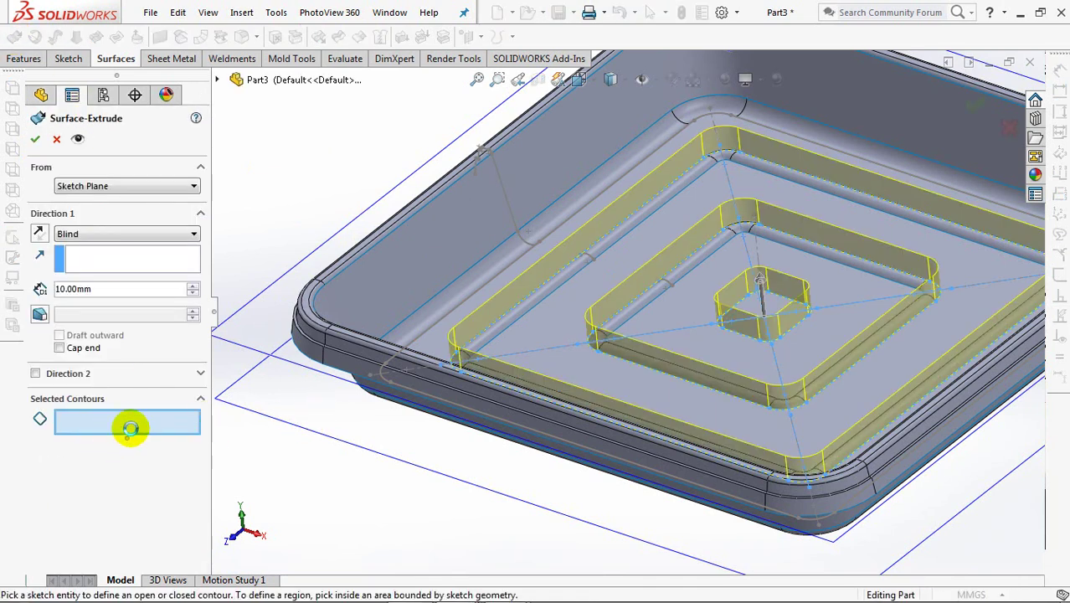
left_click(745, 338)
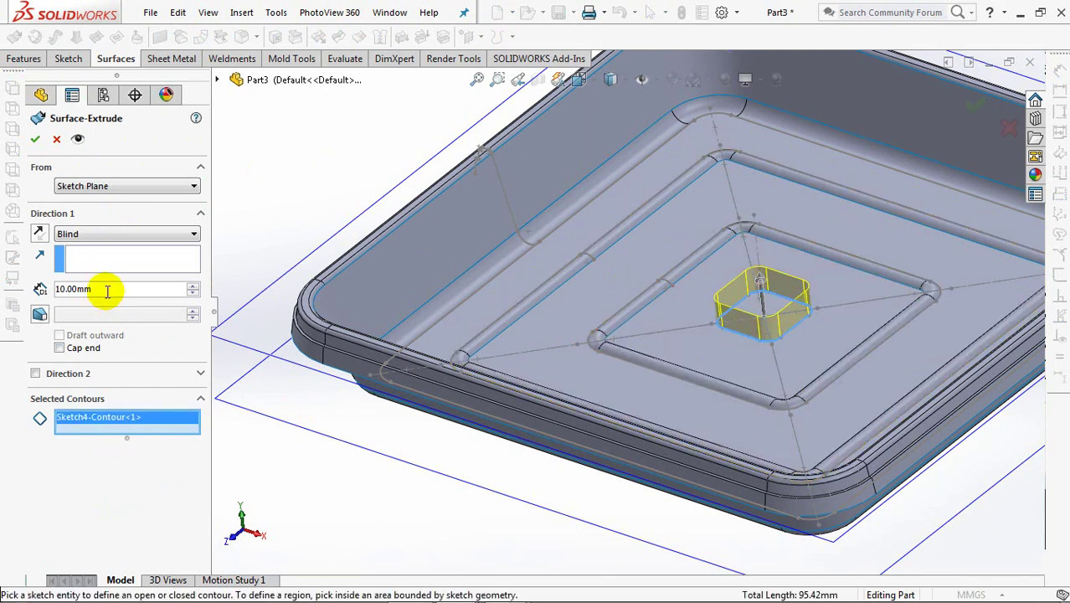
type("1.5")
key("Return")
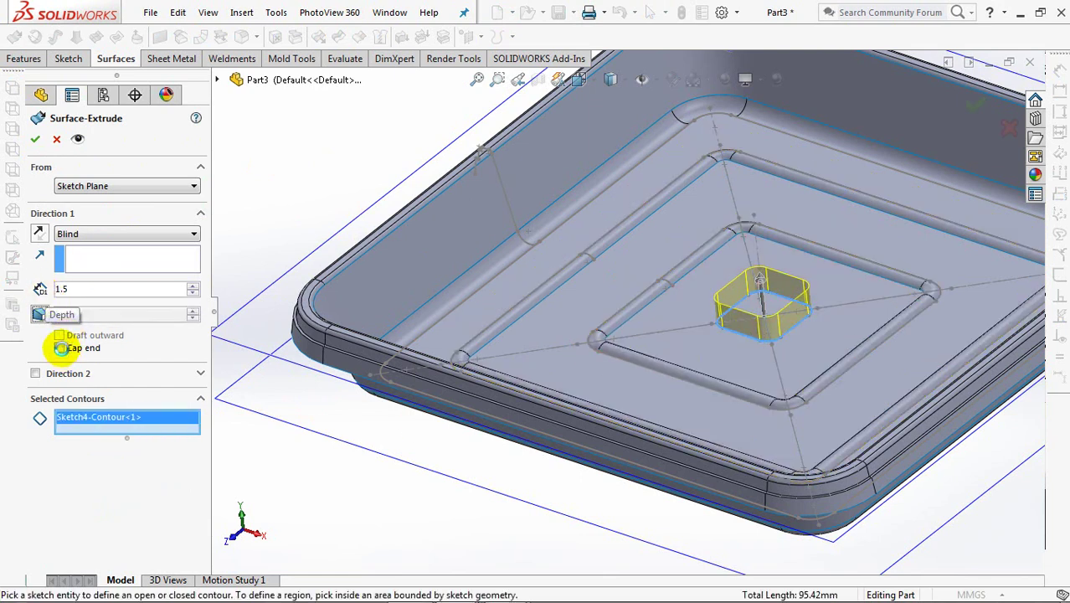
left_click(58, 347)
key("Return")
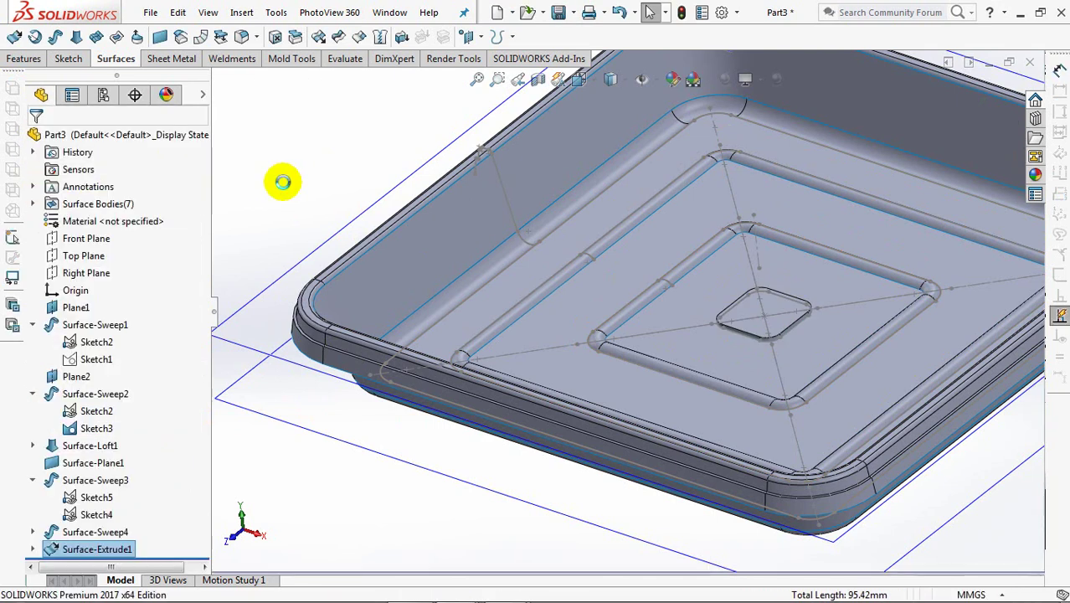
- Set up a Mutual surface trim between the flat bottom surface, both swept ribs and the extruded centre pad
left_click(339, 37)
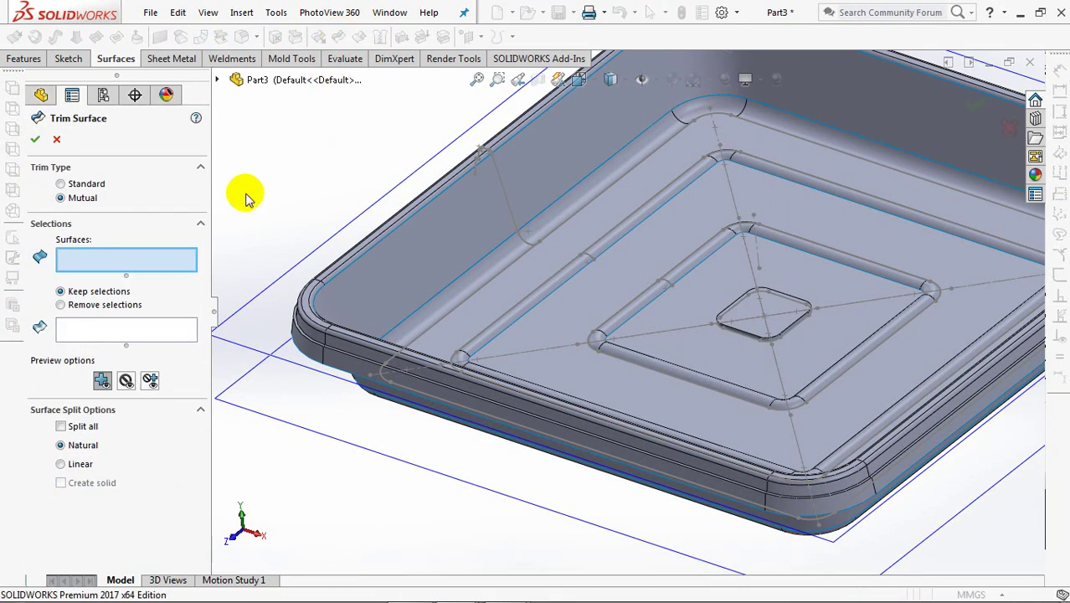
left_click(543, 295)
left_click(545, 301)
left_click(637, 314)
left_click(762, 323)
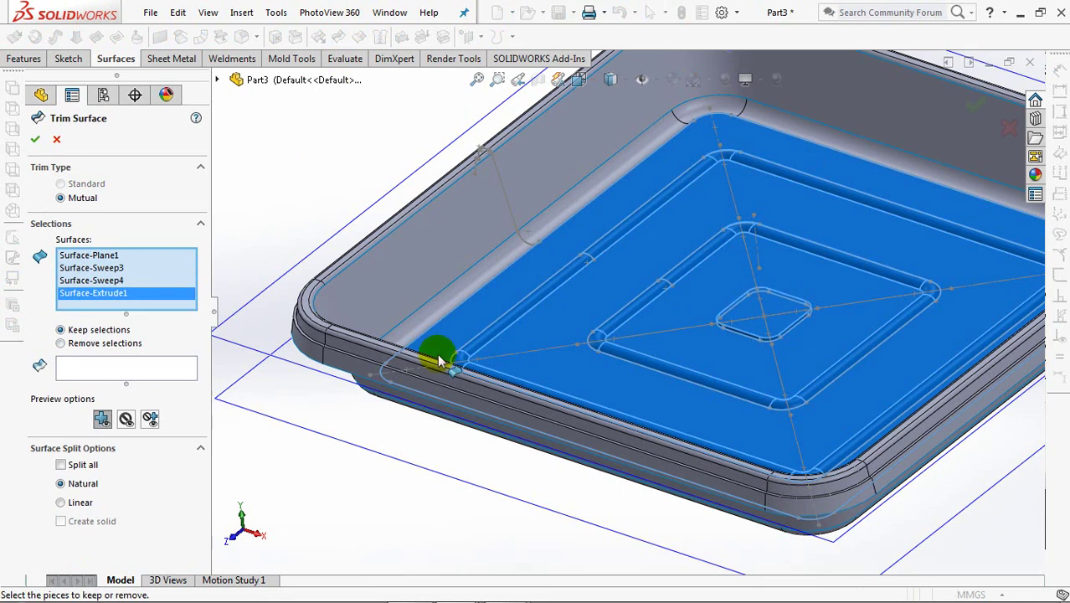
- Use Remove selections to trim away the flat-surface pieces under both ribs and the centre pad, and show the whole tray
left_click(95, 370)
left_click(60, 343)
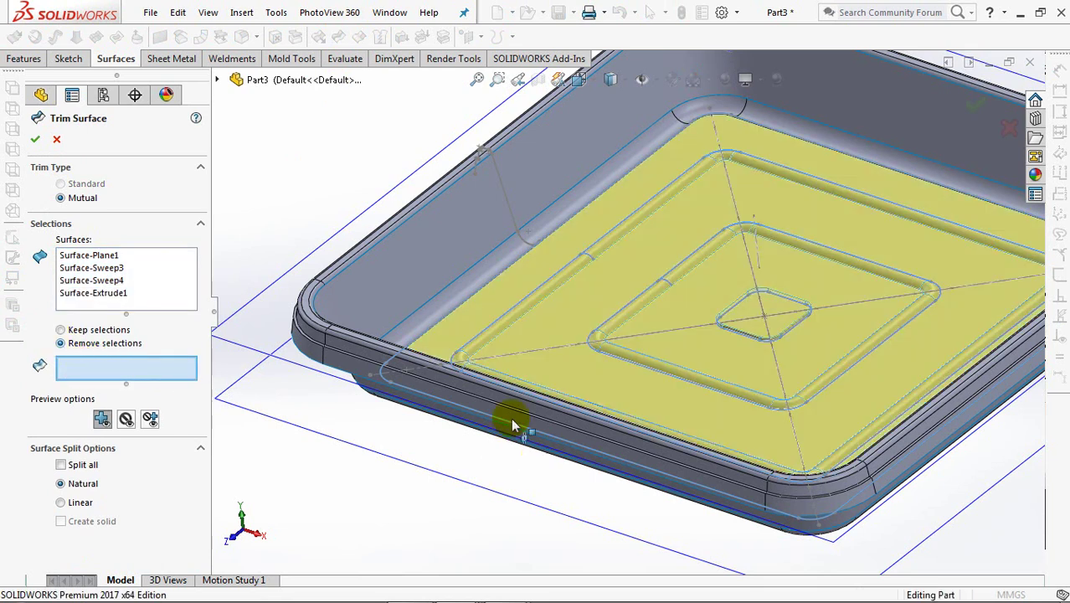
middle_click_drag(507, 420, 548, 245)
scroll(548, 244, "down", 6)
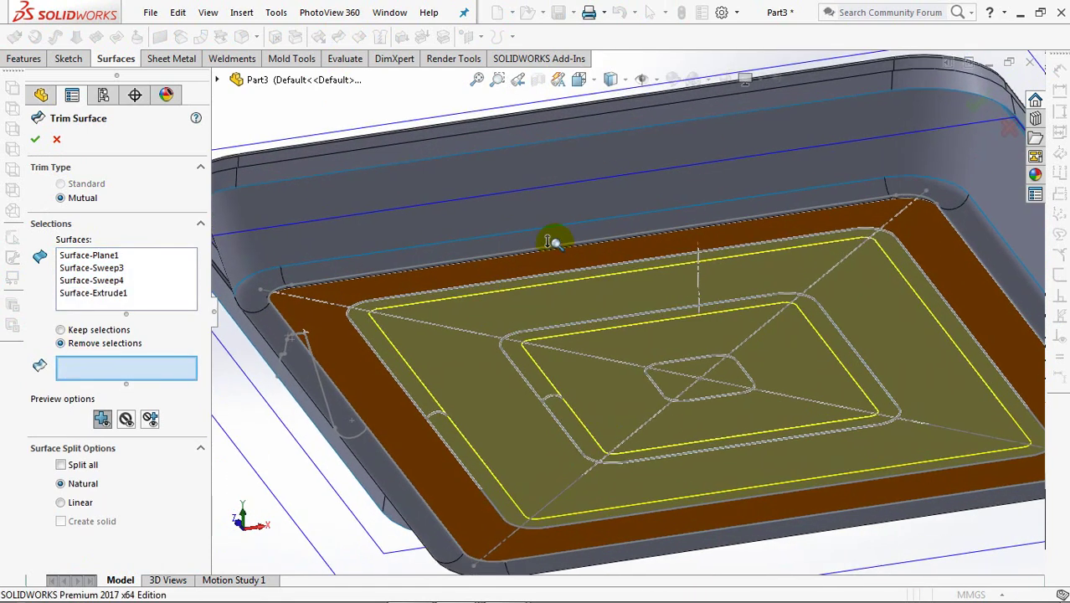
left_click(501, 433)
left_click(520, 426)
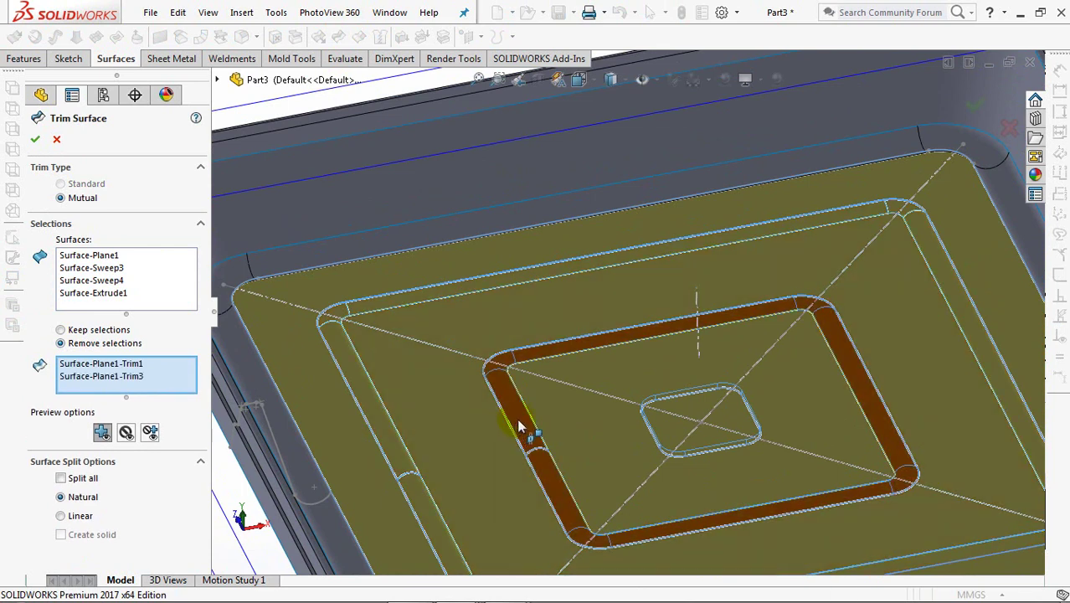
left_click(678, 430)
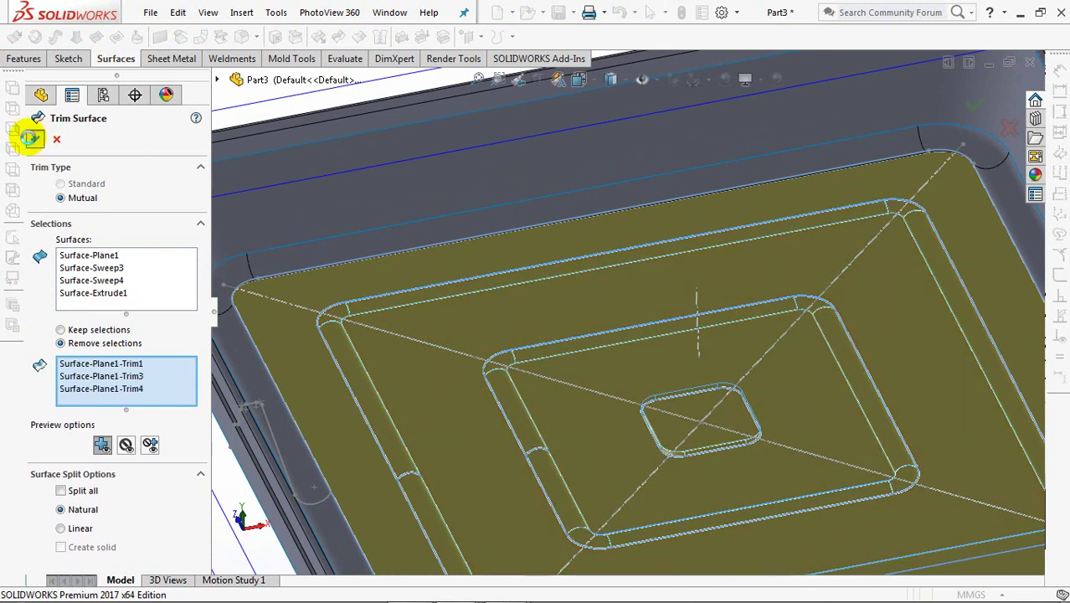
left_click(30, 139)
key("f")
middle_click_drag(605, 277, 570, 394)
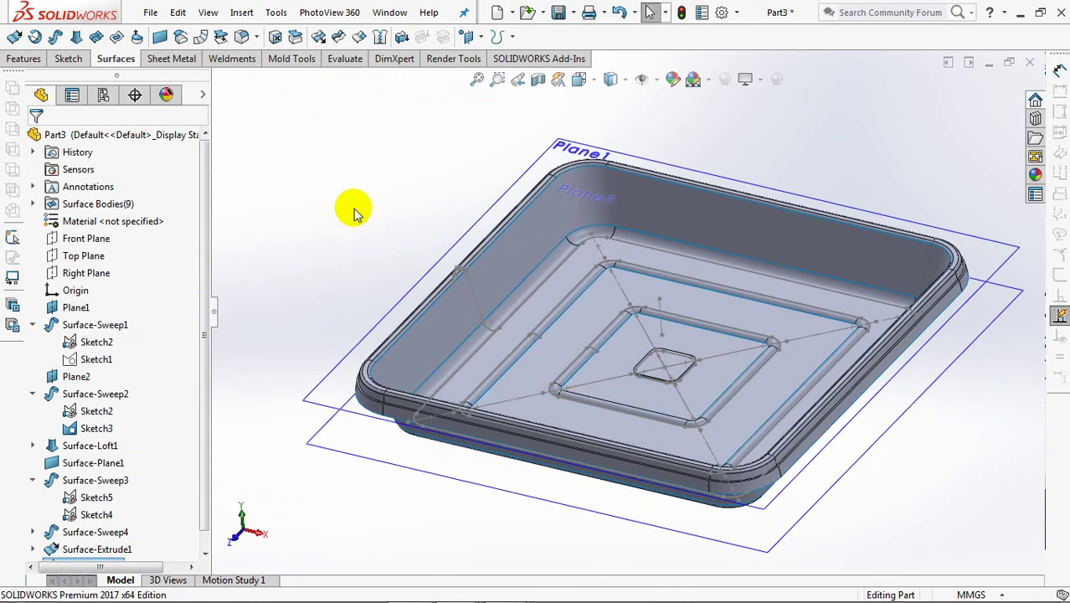
- Hide the wall profile sketch, Plane1 and Plane2
left_click(476, 293)
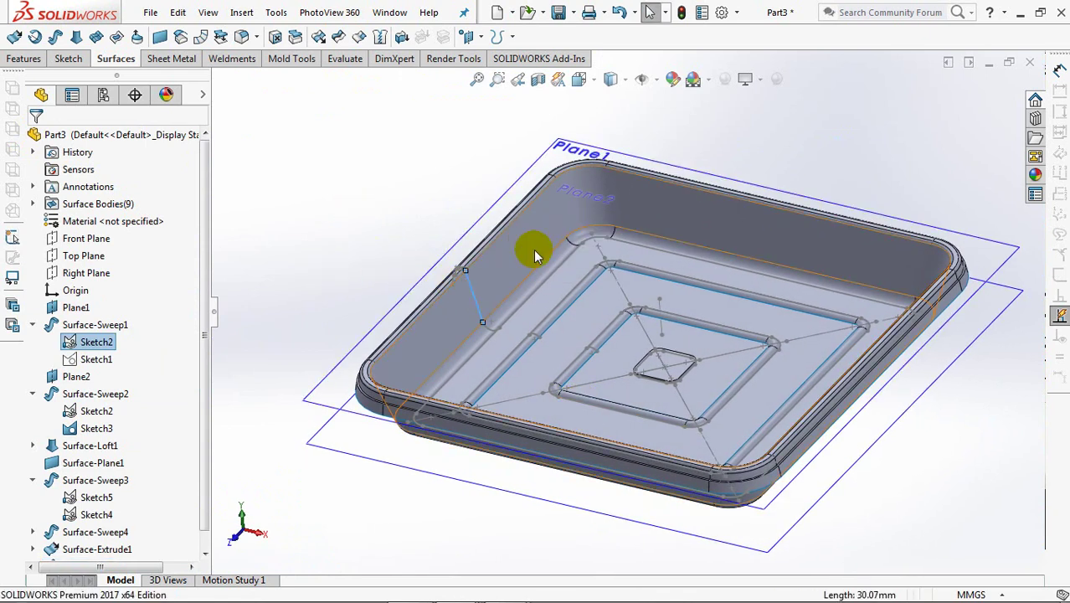
left_click(465, 245)
left_click(554, 192)
left_click(334, 426)
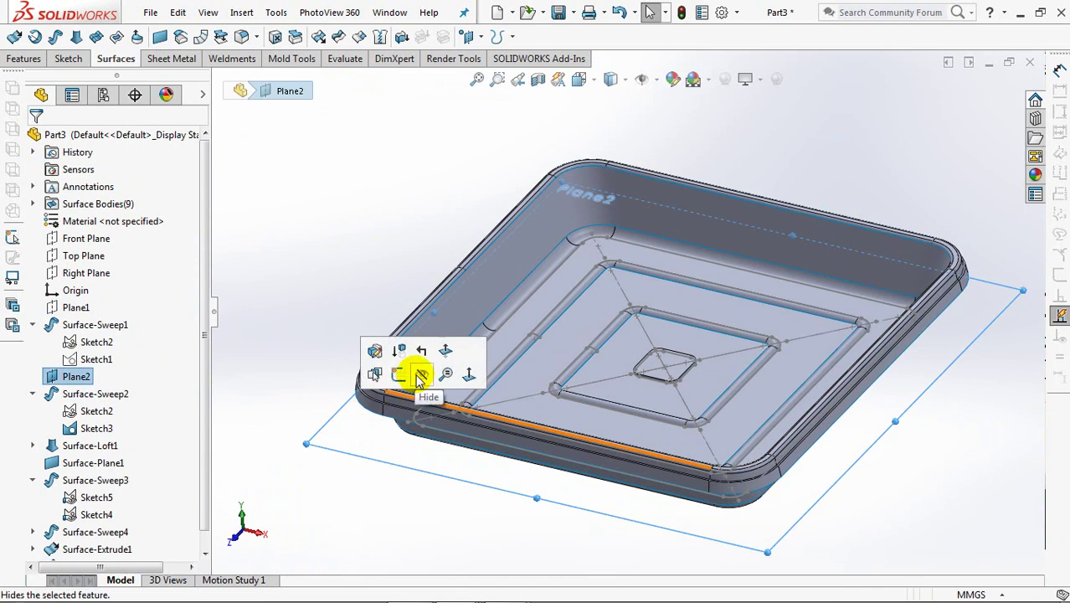
left_click(418, 372)
- Hide the remaining visible sketches: Sketch3, the rounded squares in Sketch4 and the rib arc profiles in Sketch5
left_click(435, 436)
left_click(506, 388)
left_click(510, 400)
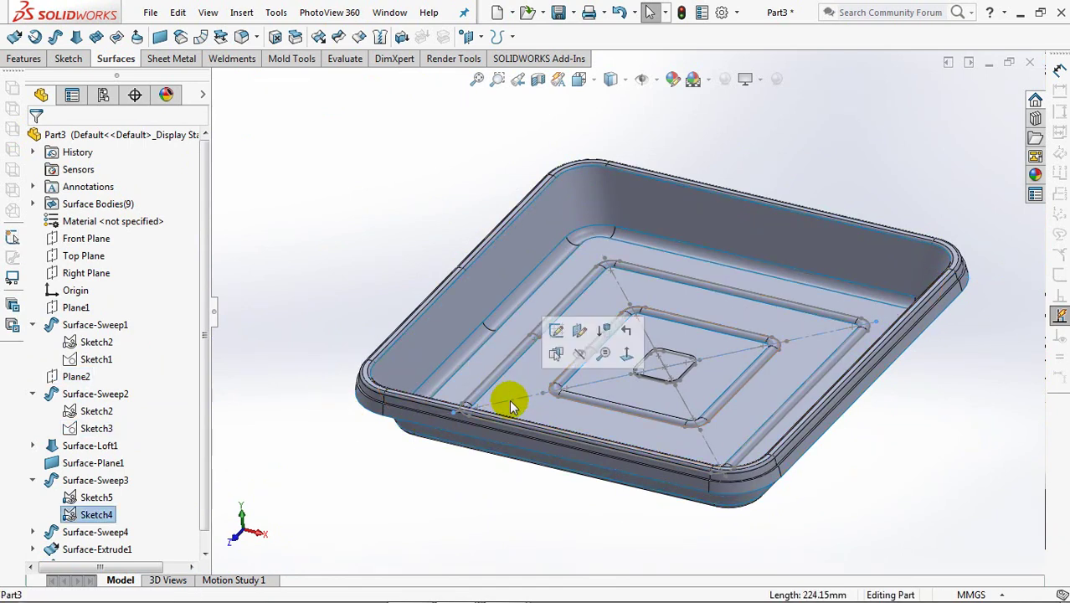
left_click(580, 355)
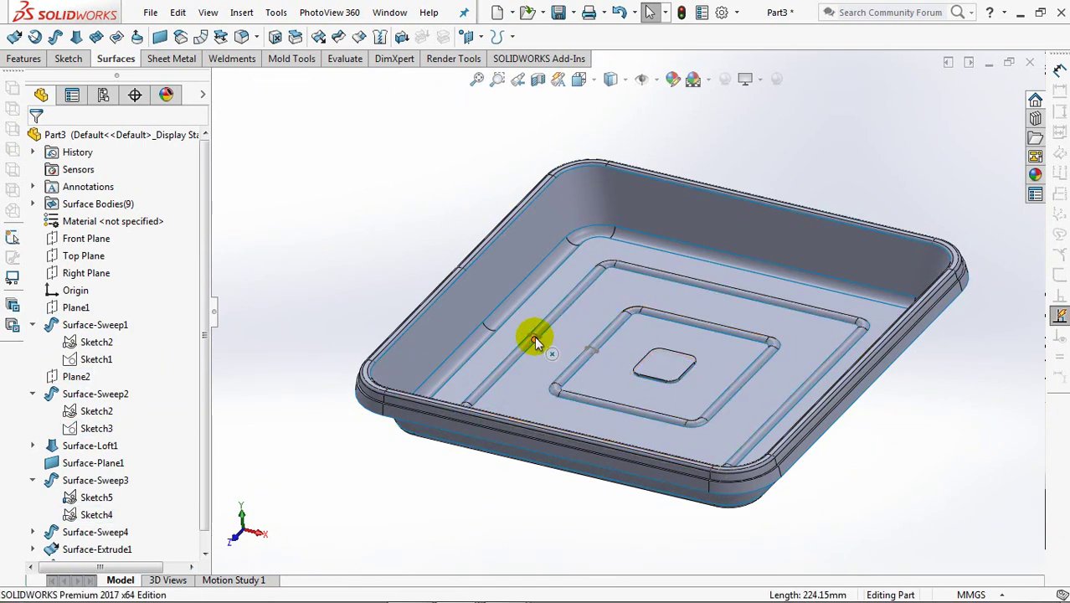
middle_click_drag(533, 352, 531, 328)
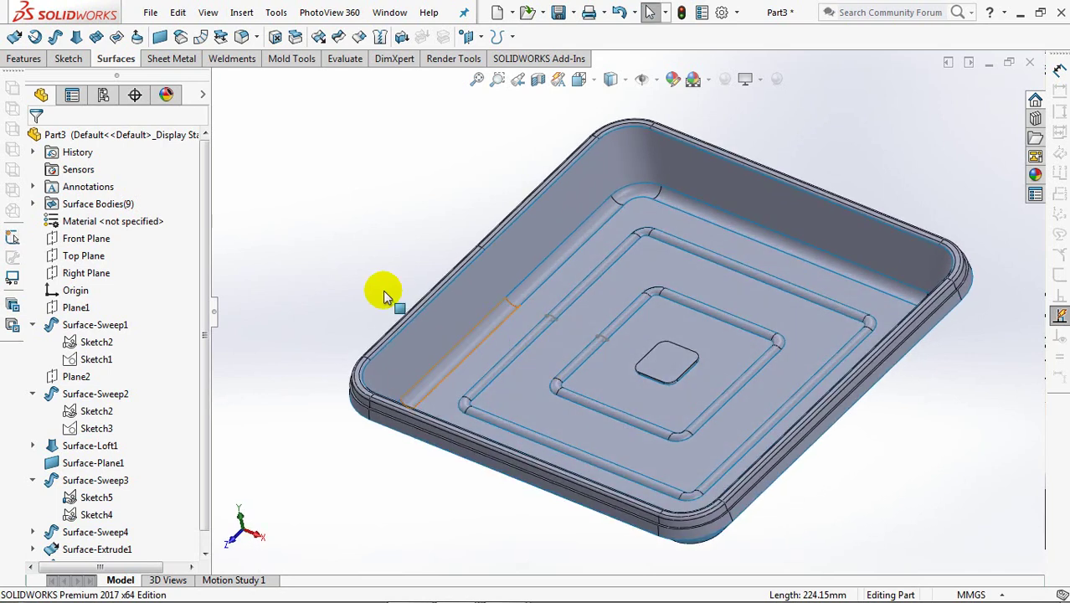
middle_click_drag(383, 290, 385, 207, "shift")
left_click(578, 366)
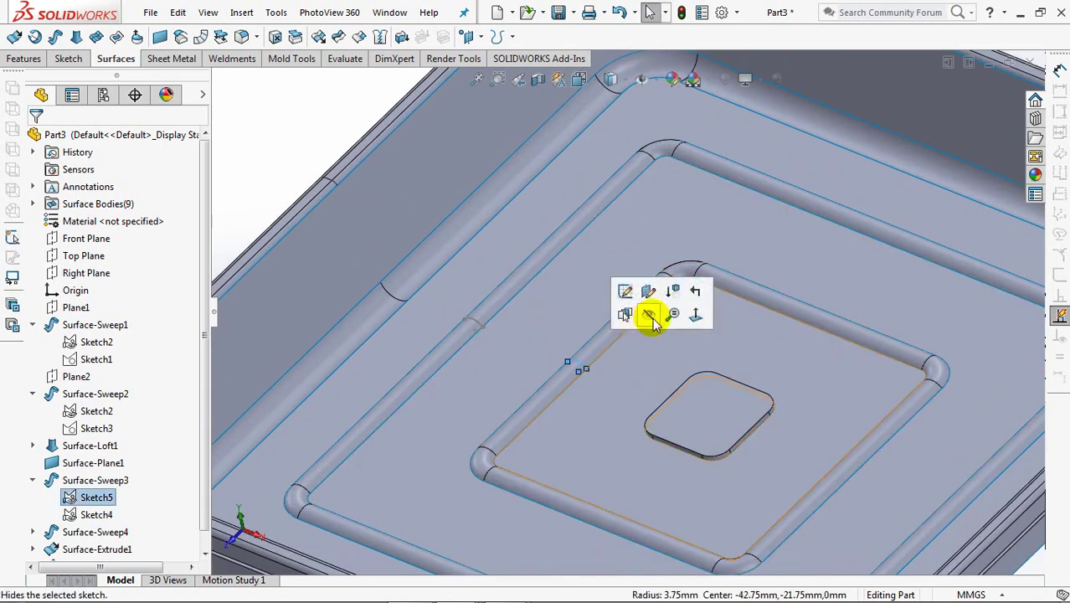
left_click(653, 315)
scroll(604, 299, "up", 5)
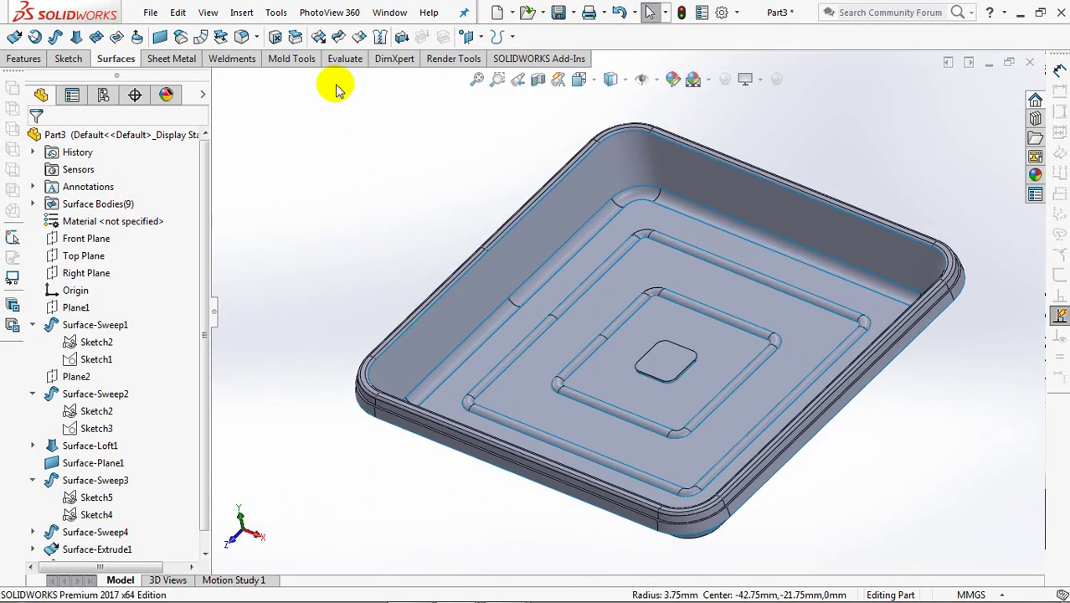
- Knit the loft, rim sweeps, trimmed bottom pieces, both ribs and the centre pad into one surface with Merge entities on
left_click(379, 37)
left_click(59, 241)
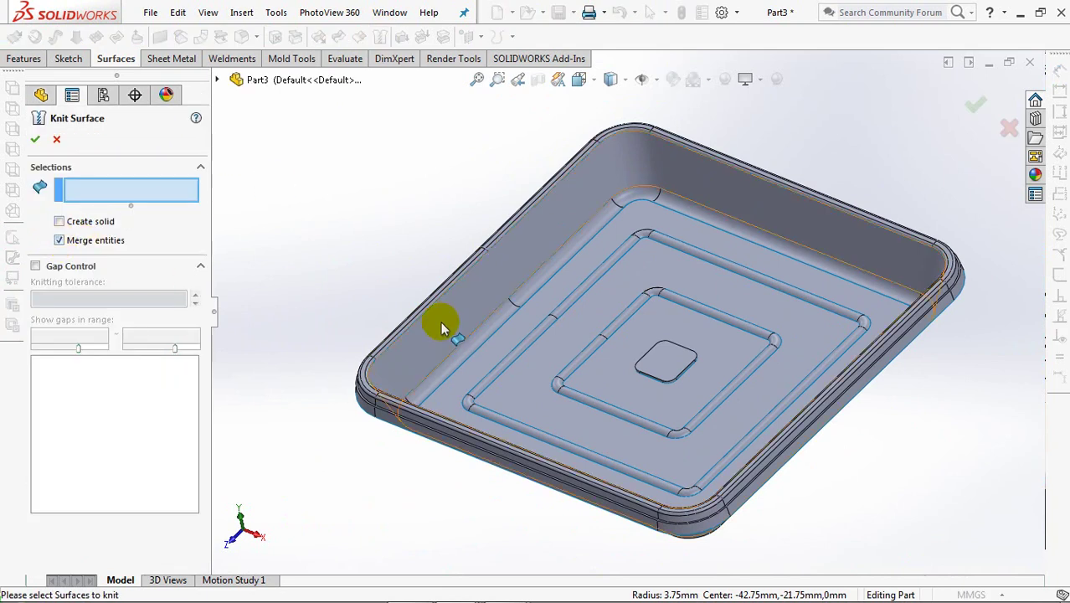
left_click(375, 375)
left_click(433, 371)
left_click(454, 363)
left_click(488, 374)
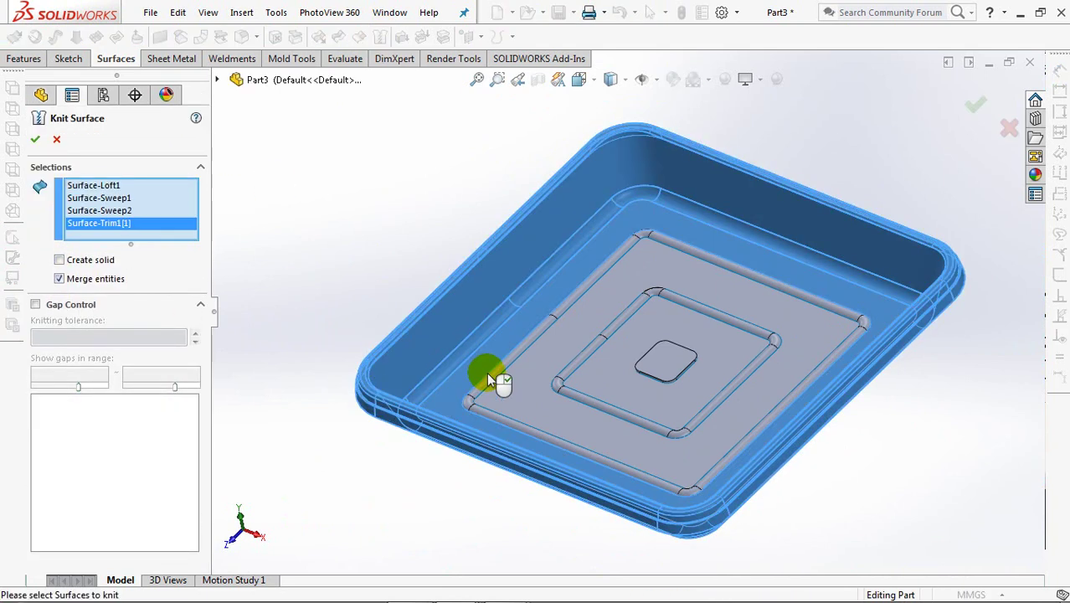
left_click(505, 377)
left_click(569, 366)
left_click(571, 368)
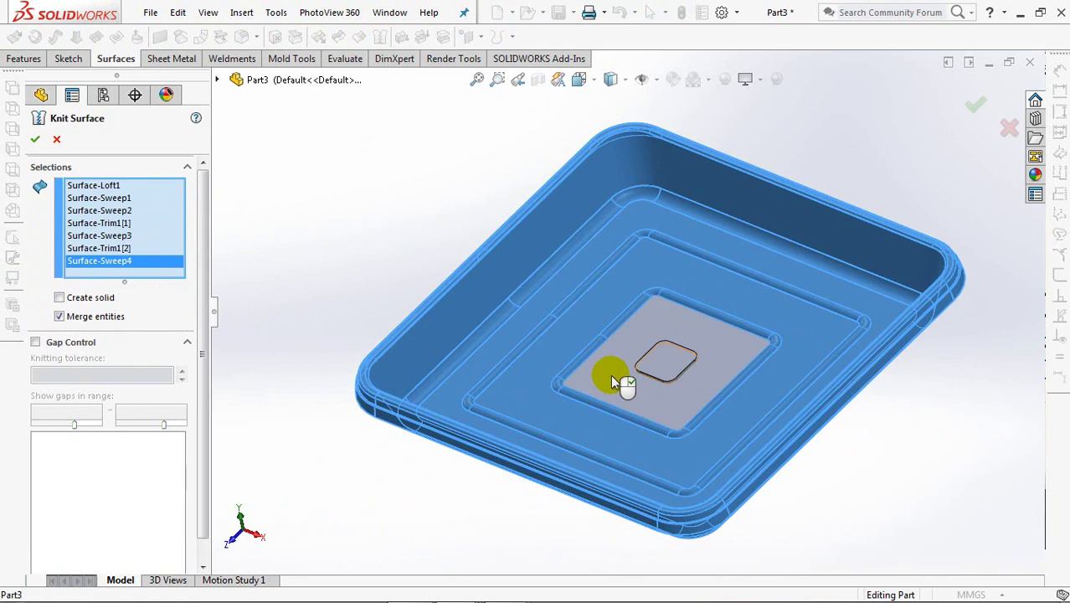
left_click(610, 375)
left_click(673, 366)
middle_click_drag(673, 366, 327, 220)
left_click(36, 140)
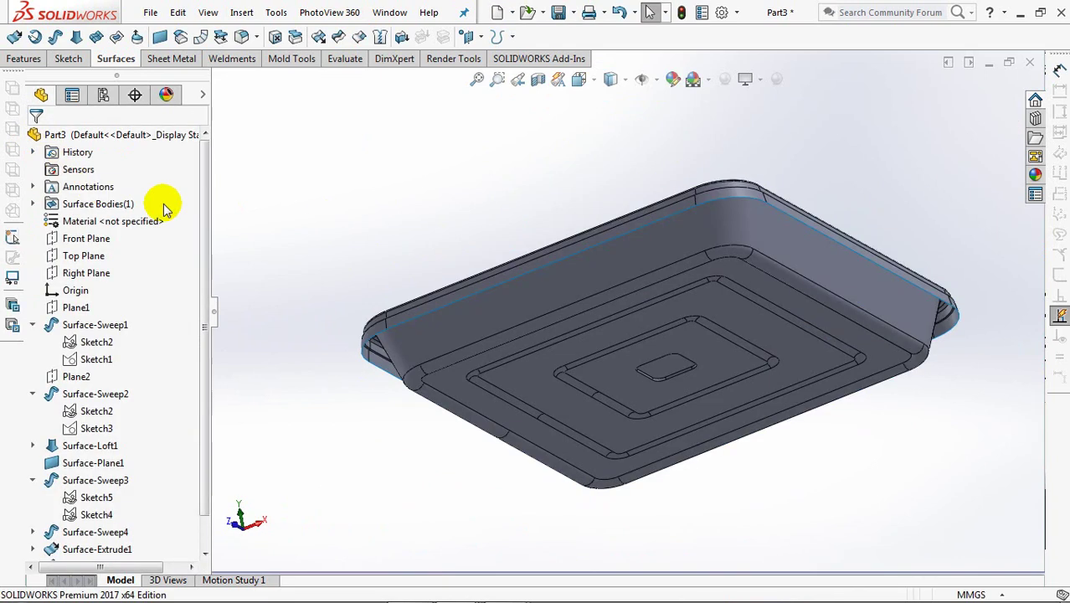
- Thicken the knitted tray surface by 0.9 mm on the first side to form a solid
left_click(402, 39)
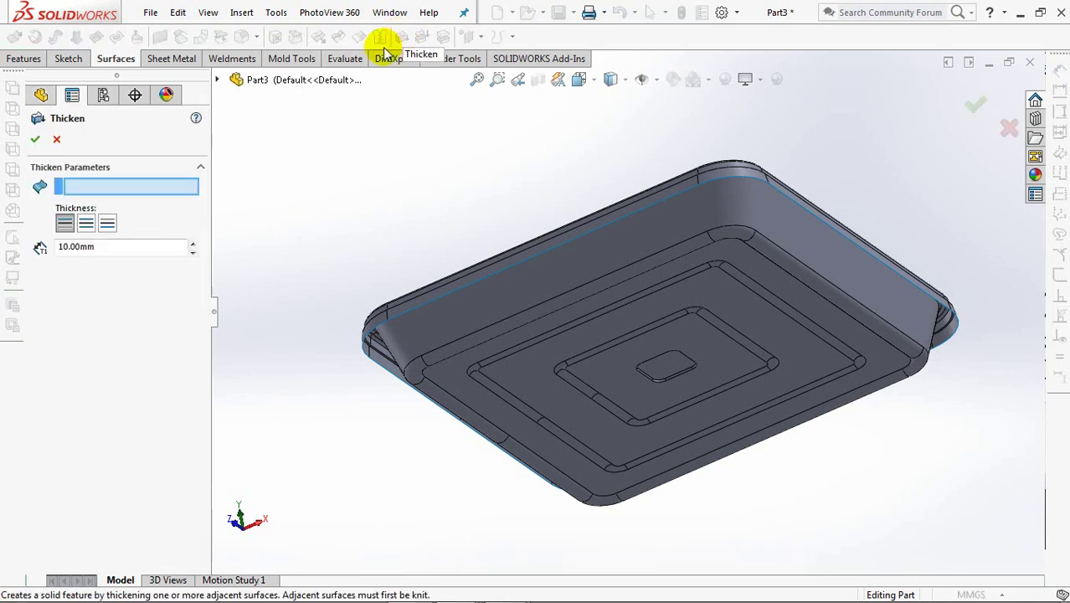
left_click(139, 198)
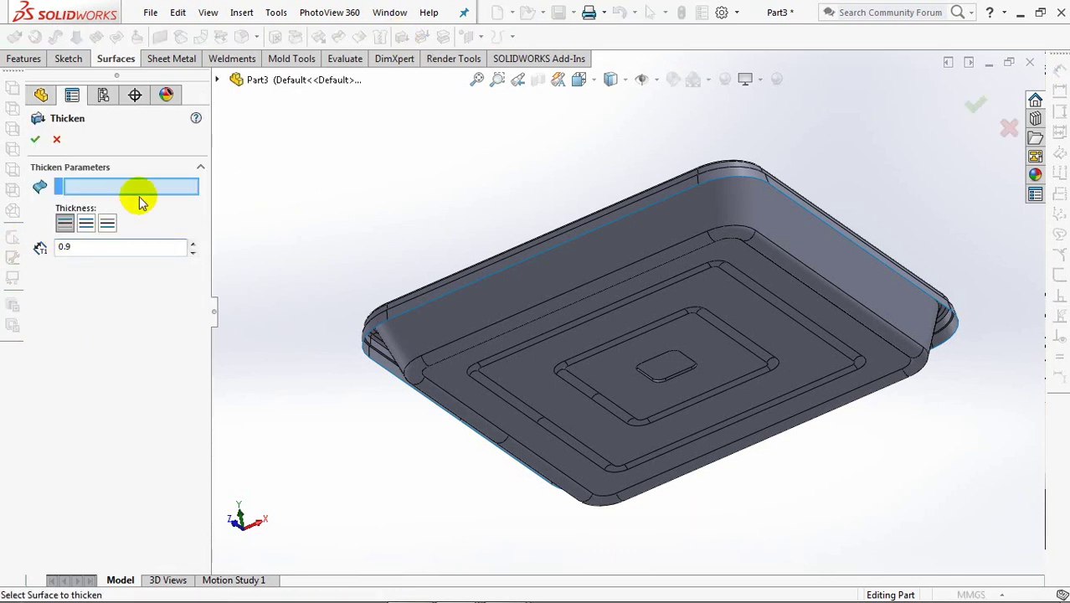
left_click(422, 334)
mouse_move(387, 343)
middle_mouse_down("shift")
mouse_move(384, 249)
mouse_move(646, 248)
mouse_move(385, 322)
middle_mouse_up("shift")
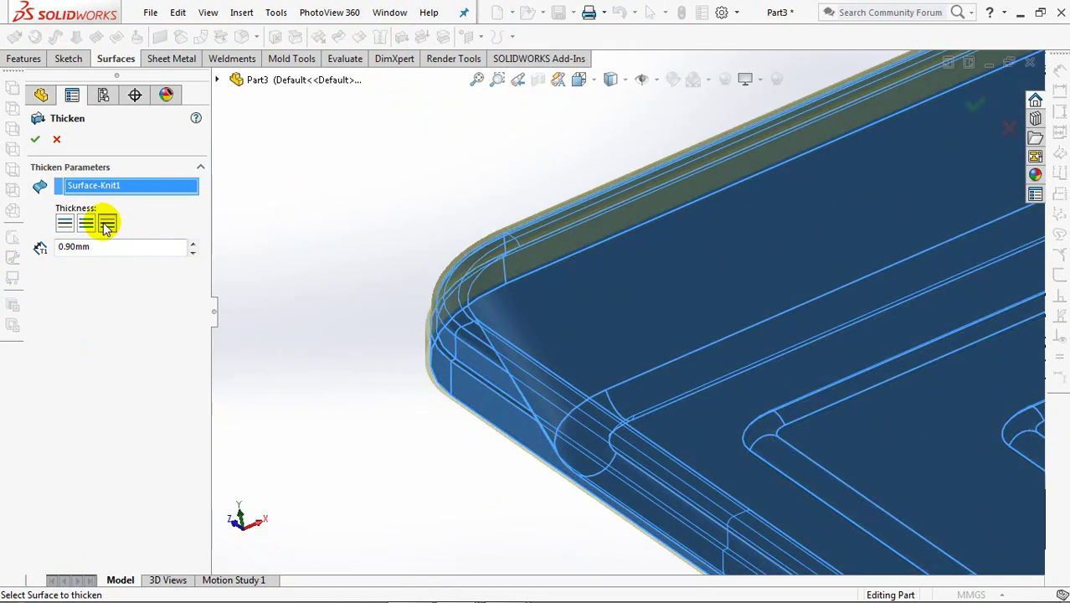
left_click(65, 225)
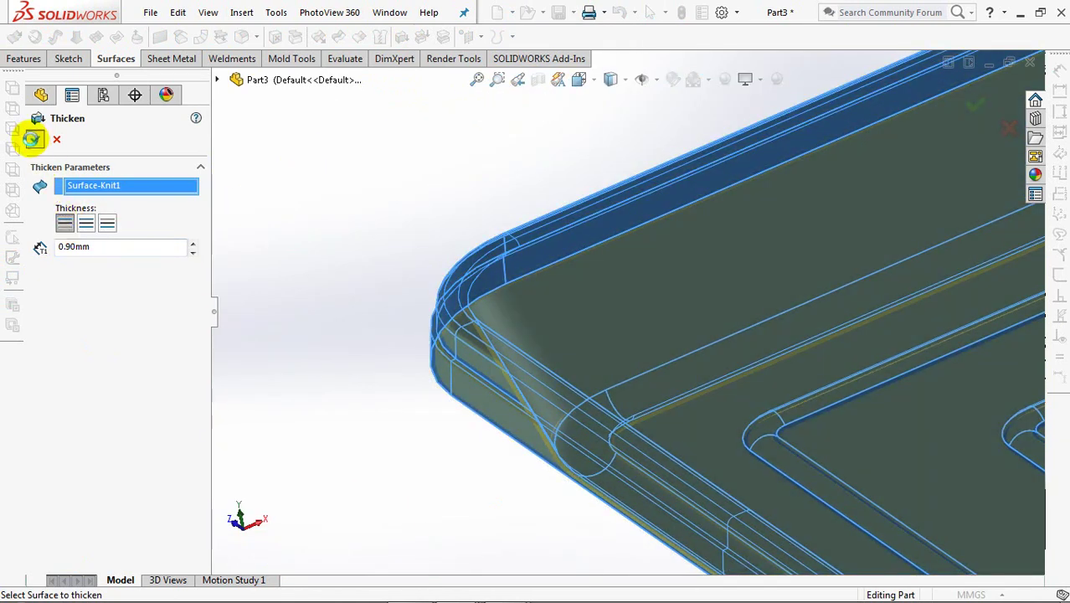
left_click(31, 139)
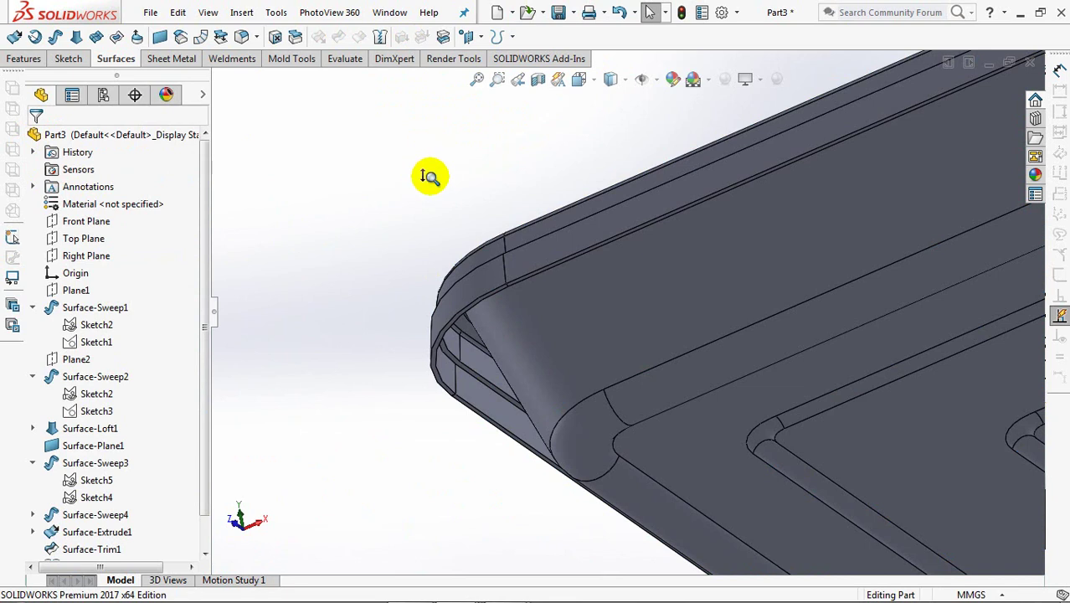
- Fillet the centre pad's face on the underside of the tray with a 1.5 mm radius
middle_click_drag(430, 176, 426, 263, "shift")
middle_click_drag(597, 262, 399, 241, "ctrl")
middle_click_drag(706, 304, 513, 232, "shift")
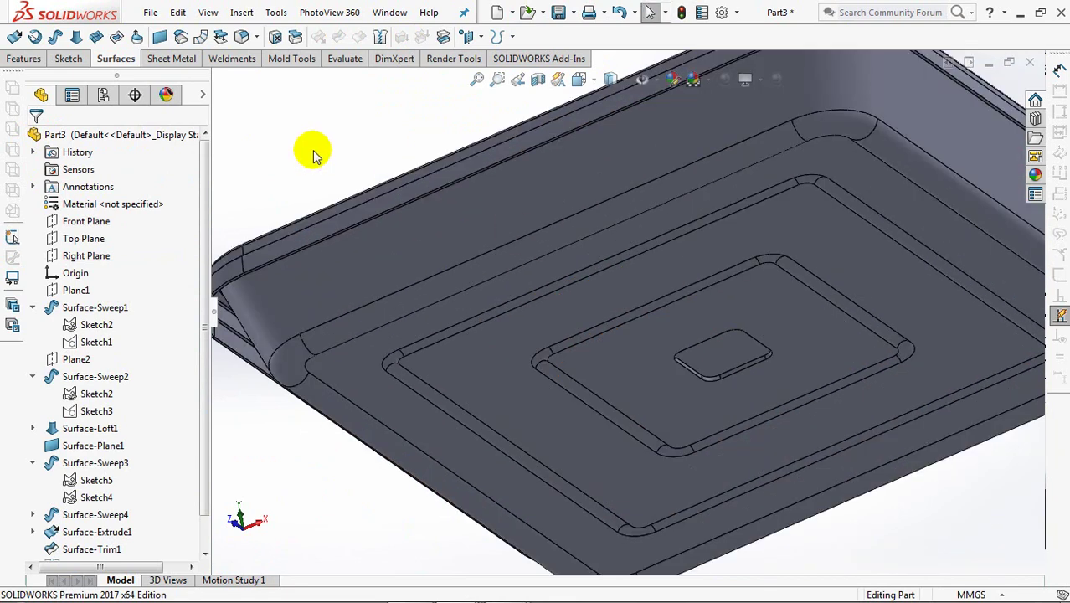
left_click(241, 38)
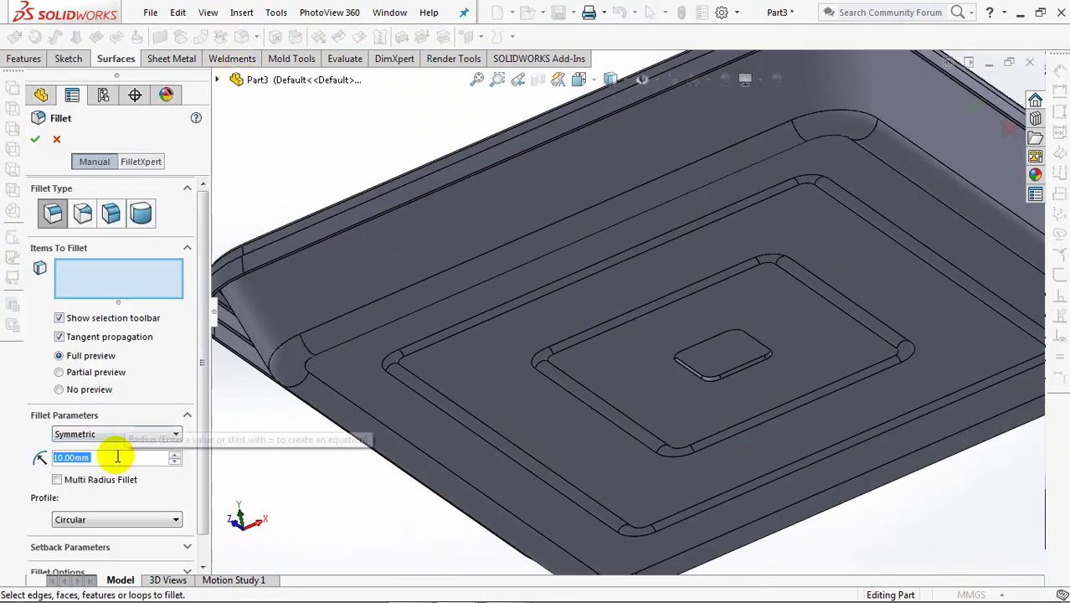
type("1.5")
left_click(116, 293)
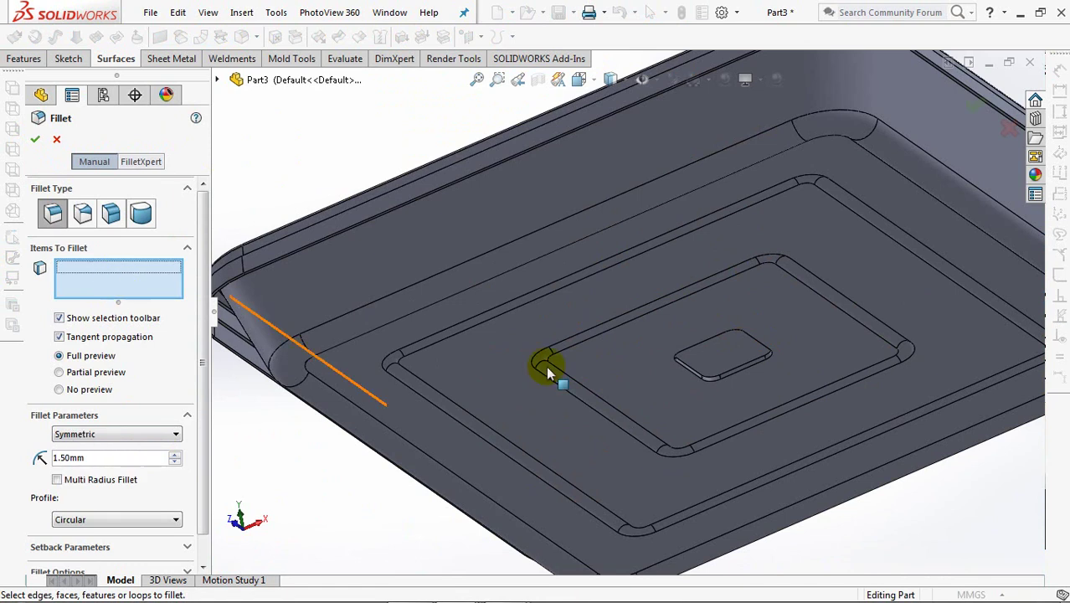
left_click(718, 365)
right_click(717, 365)
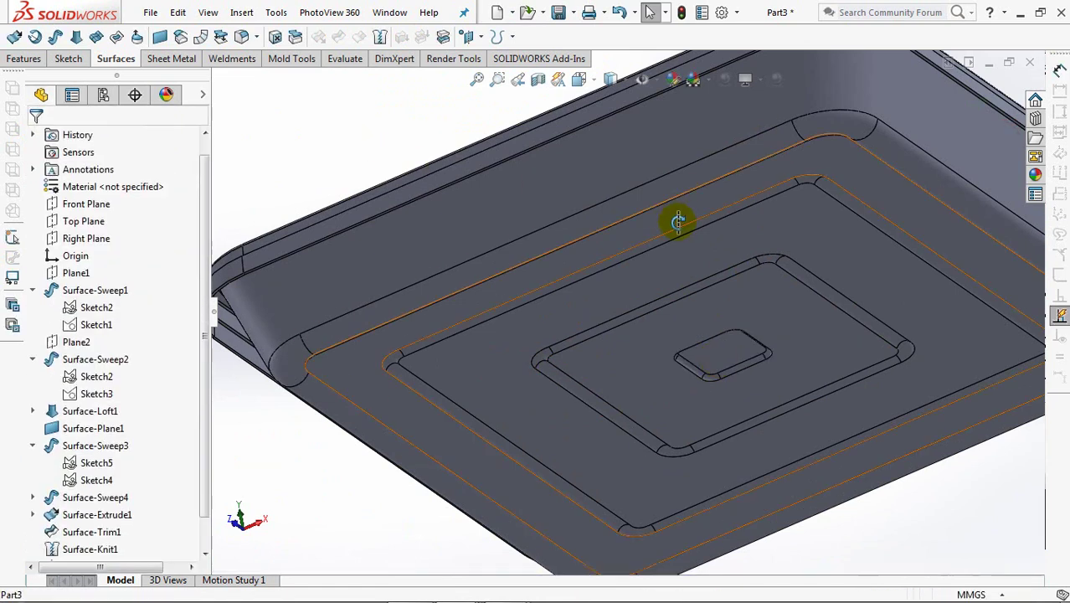
- Fillet the centre pad's face on the inside of the tray with a 2.4 mm radius
middle_click_drag(678, 219, 325, 124)
left_click(241, 37)
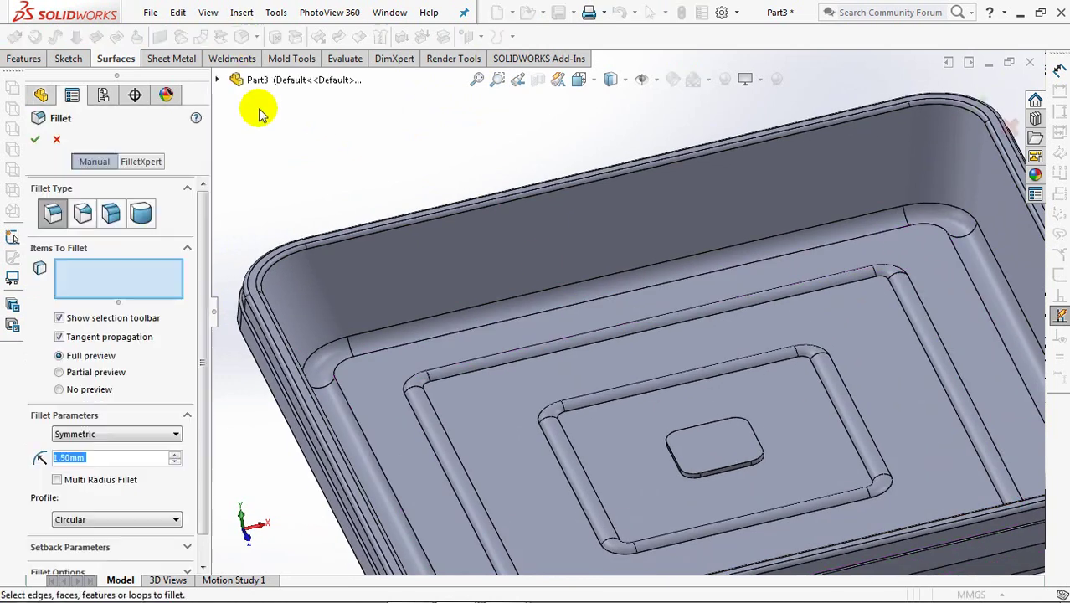
type("2.4")
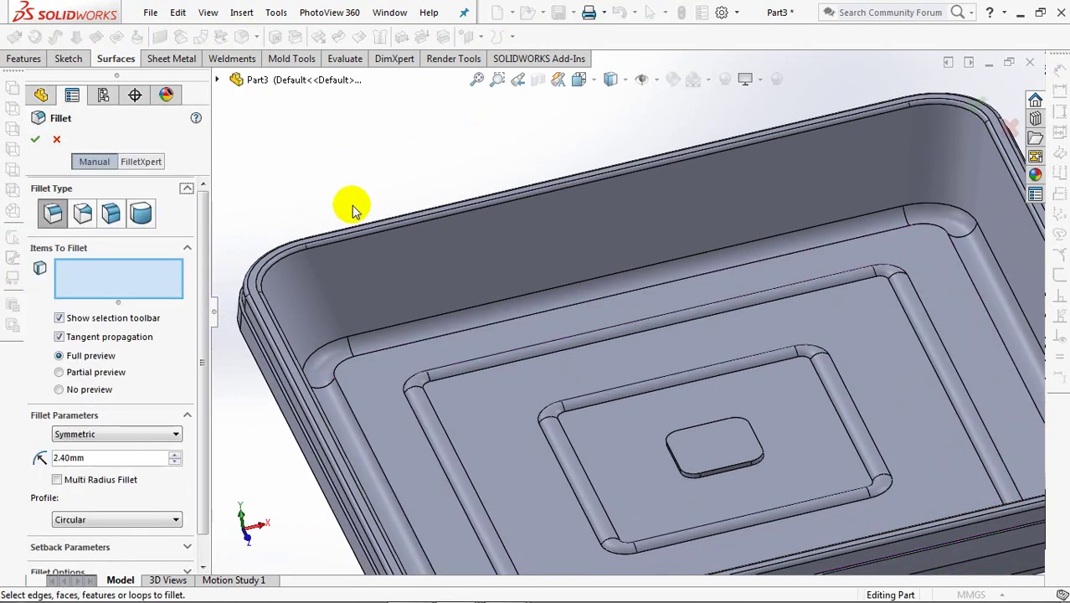
left_click(695, 438)
key("Return")
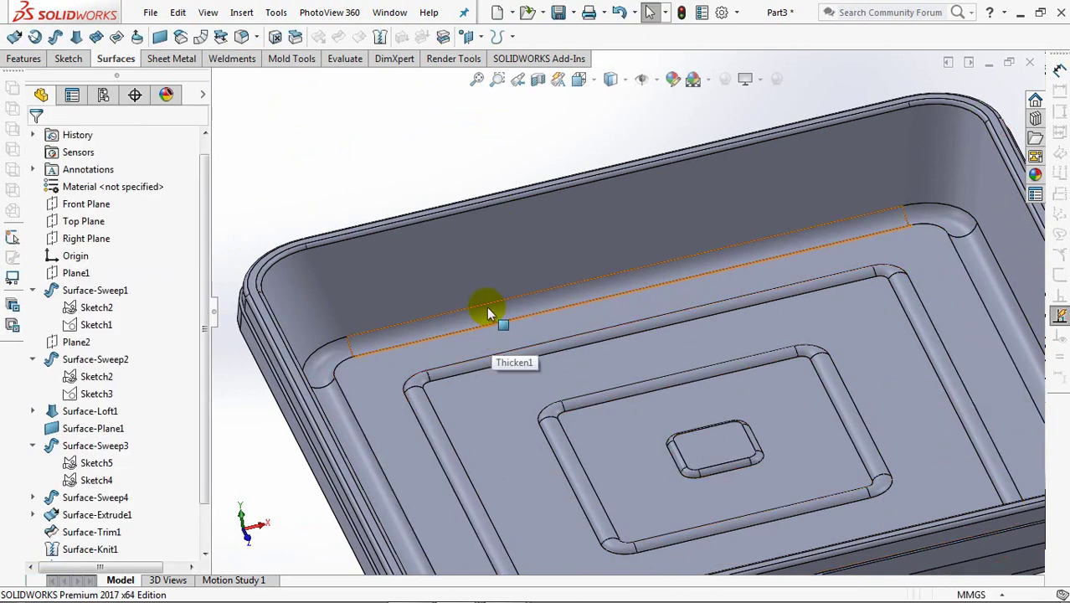
- Split the tray with the Top Plane and consume the thin sliver body under the rim's lower edge
key("ctrl+7")
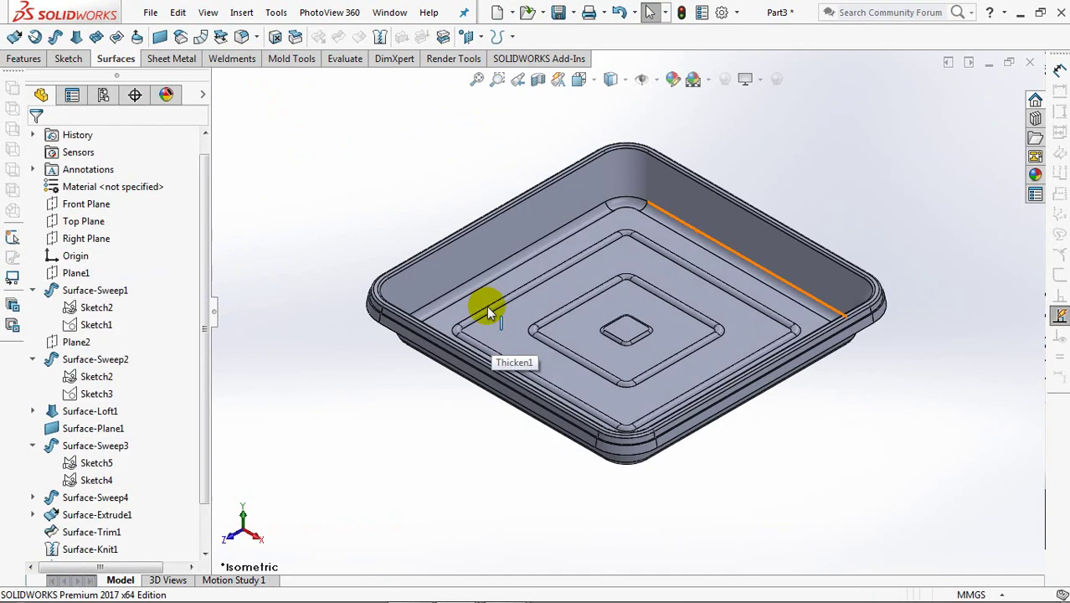
left_click(23, 61)
left_click(552, 39)
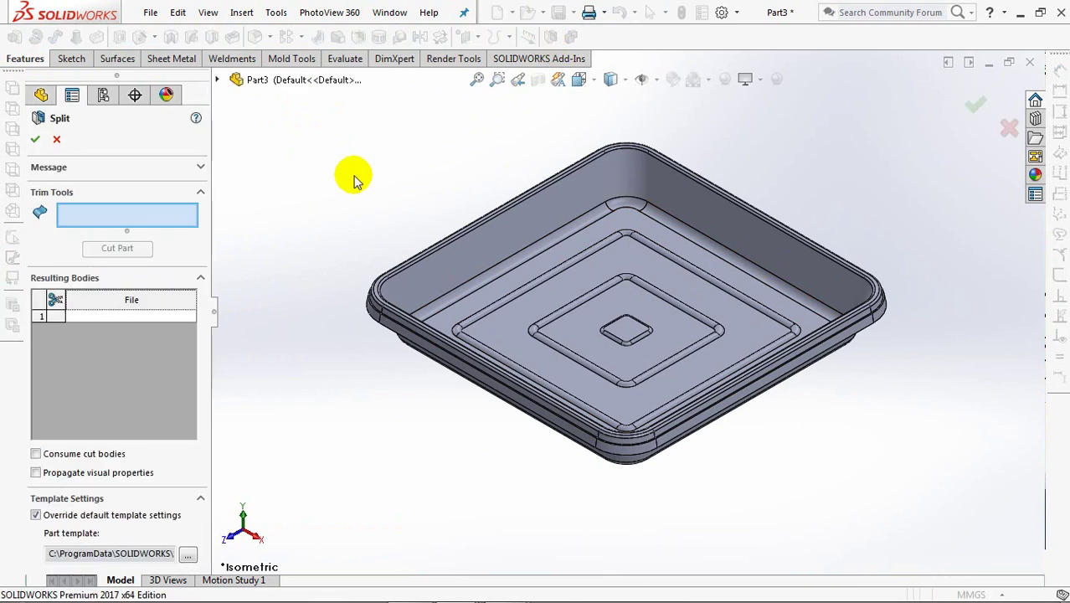
key("ctrl+1")
left_click(218, 80)
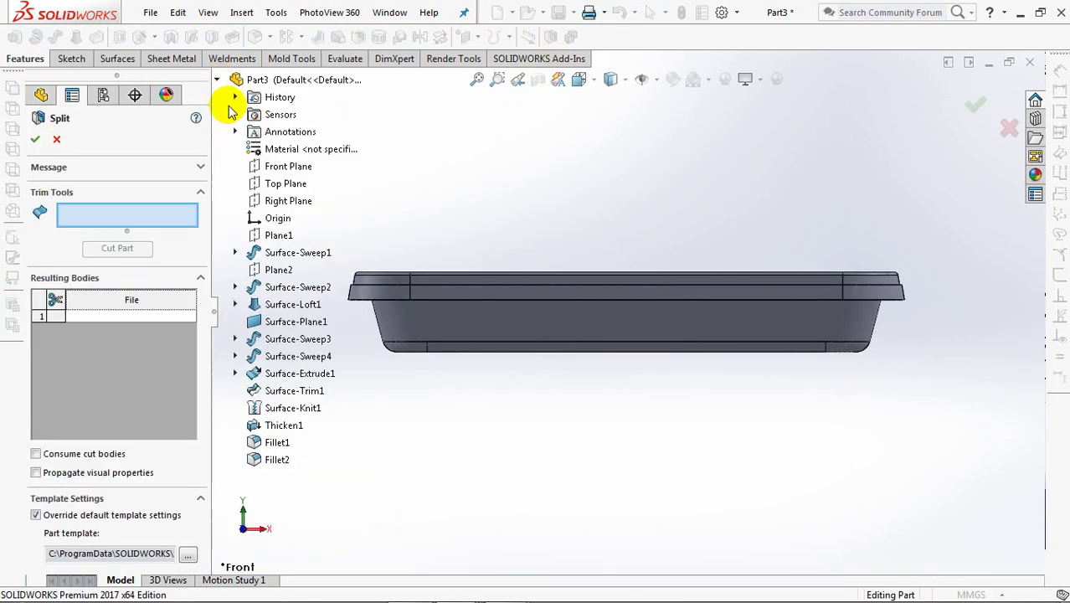
left_click(279, 183)
middle_click_drag(430, 232, 579, 248, "ctrl")
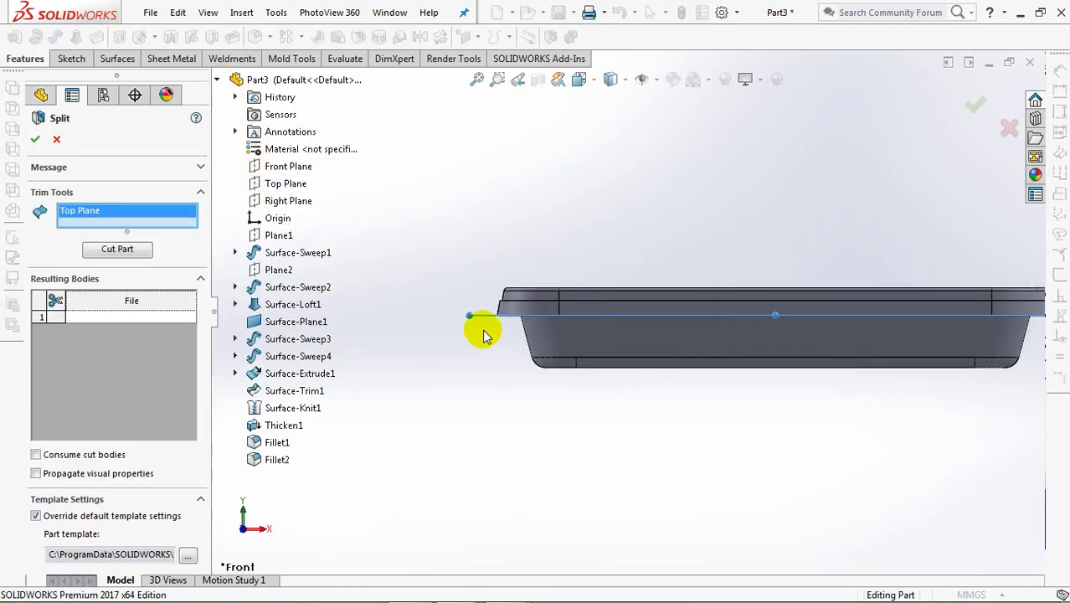
middle_click_drag(485, 334, 817, 292, "shift")
middle_click_drag(605, 328, 567, 253, "shift")
scroll(567, 253, "down", 2)
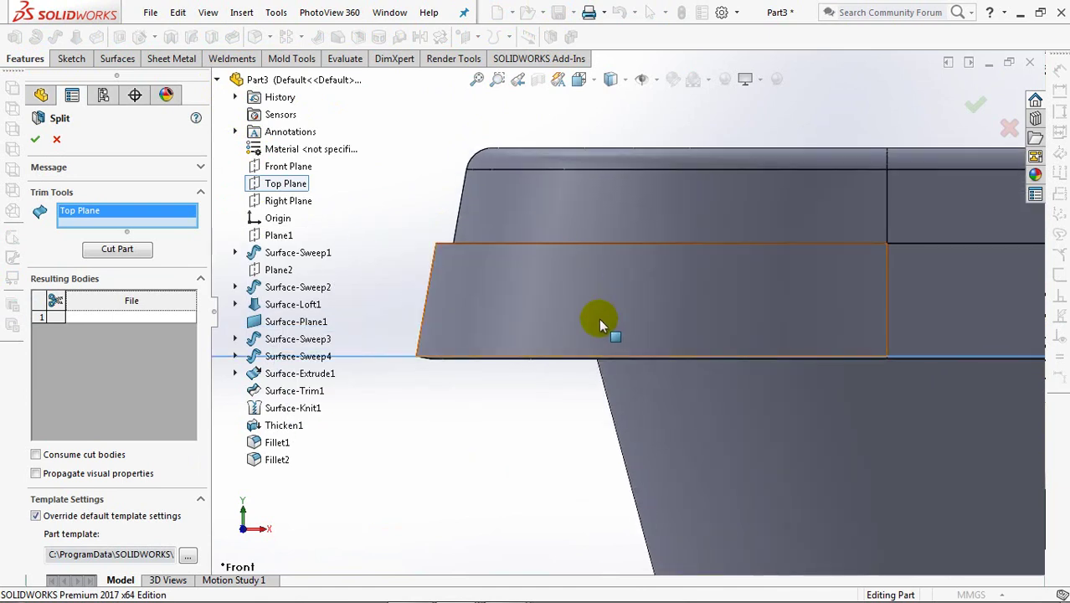
left_click(118, 249)
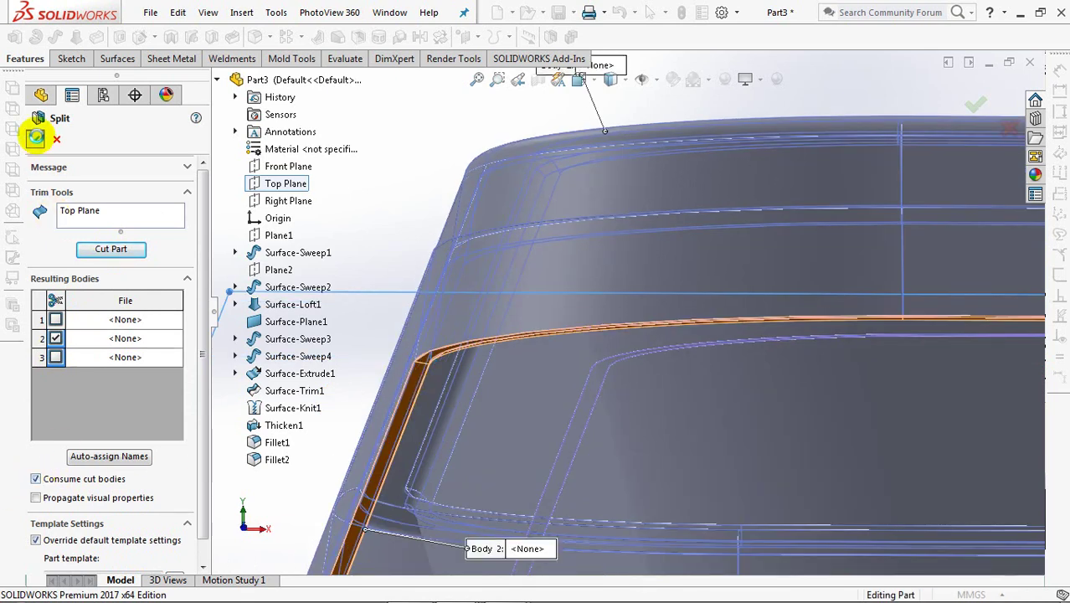
left_click(35, 138)
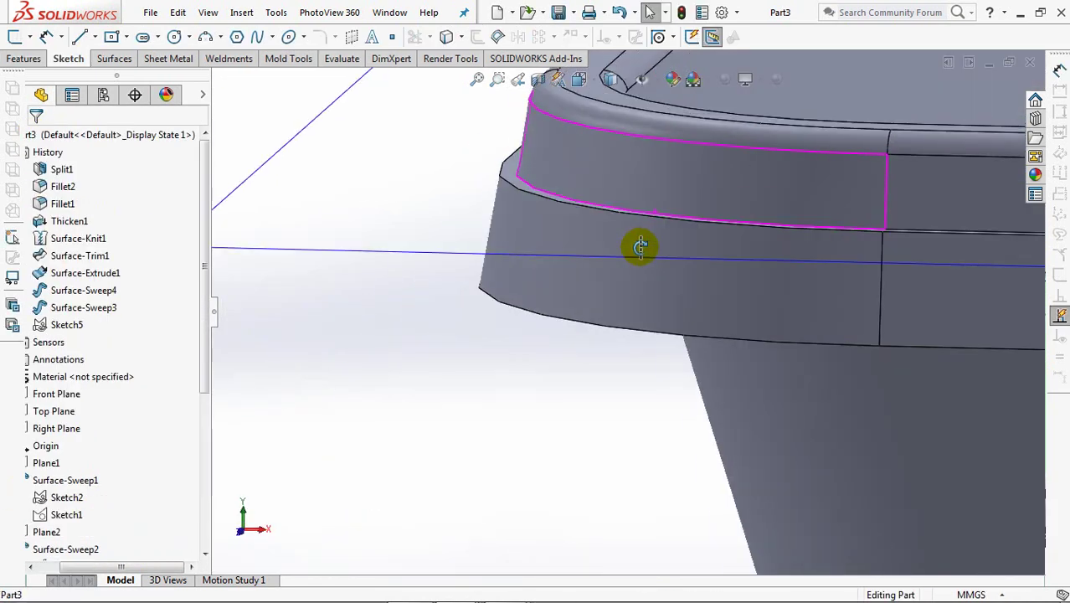
- Start a sketch on the Front Plane and show the wall profile Sketch2 under Surface-Sweep1
scroll(586, 354, "up", 5)
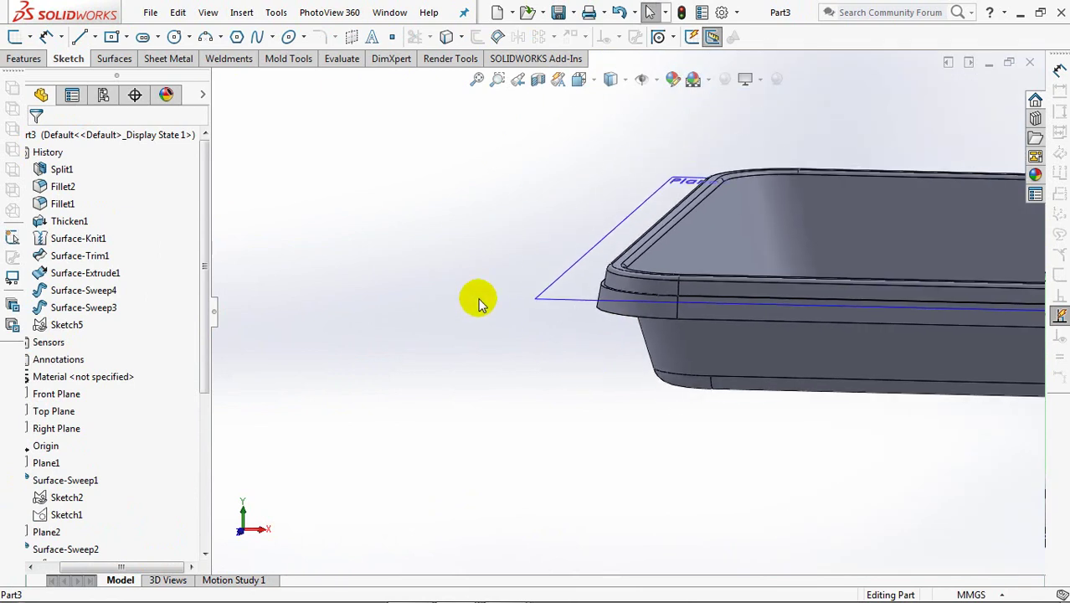
mouse_move(479, 299)
middle_mouse_down()
mouse_move(496, 292)
mouse_move(495, 304)
middle_mouse_up()
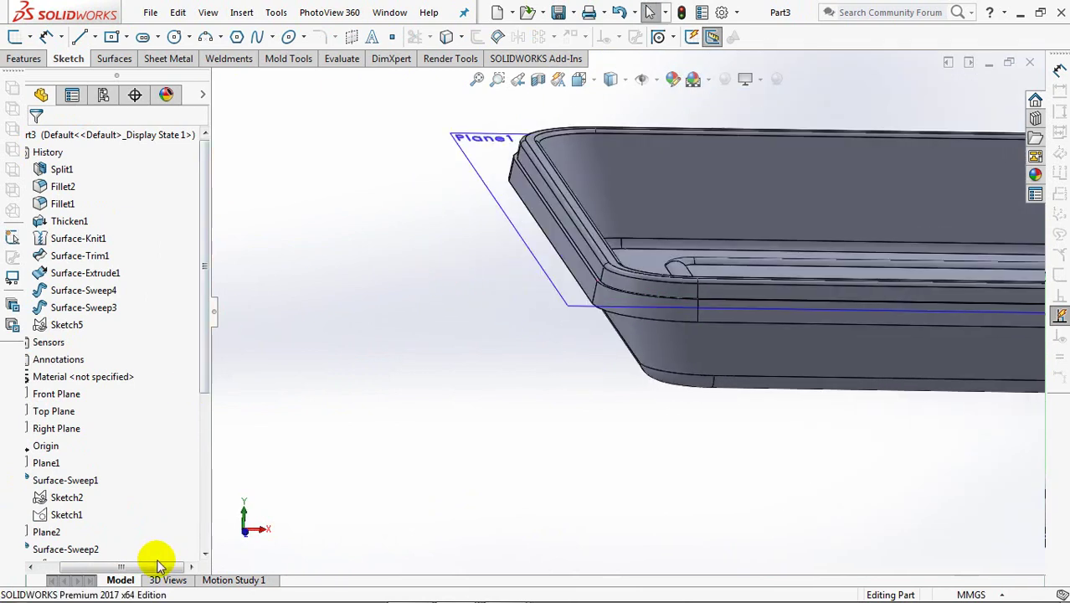
left_click_drag(156, 566, 134, 566)
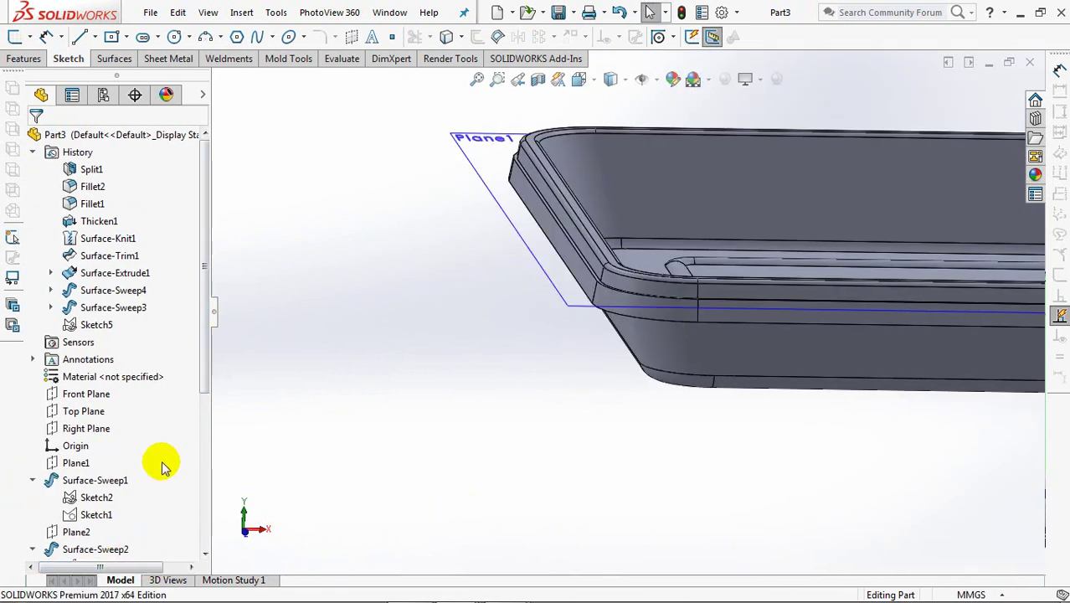
left_click(94, 373)
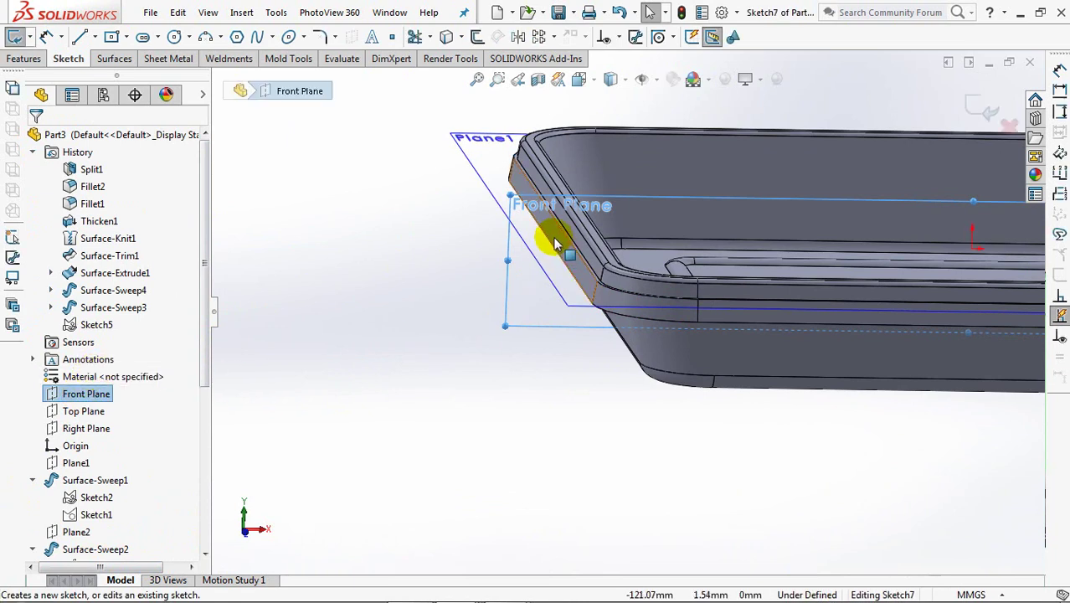
middle_click_drag(563, 258, 569, 251)
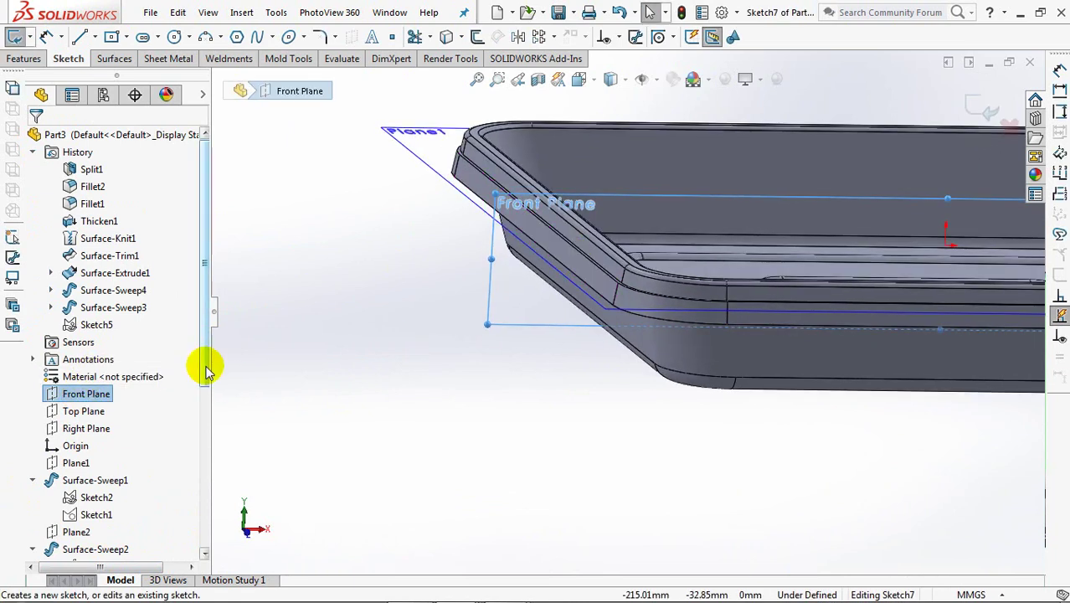
left_click_drag(205, 366, 205, 376)
left_click(92, 490)
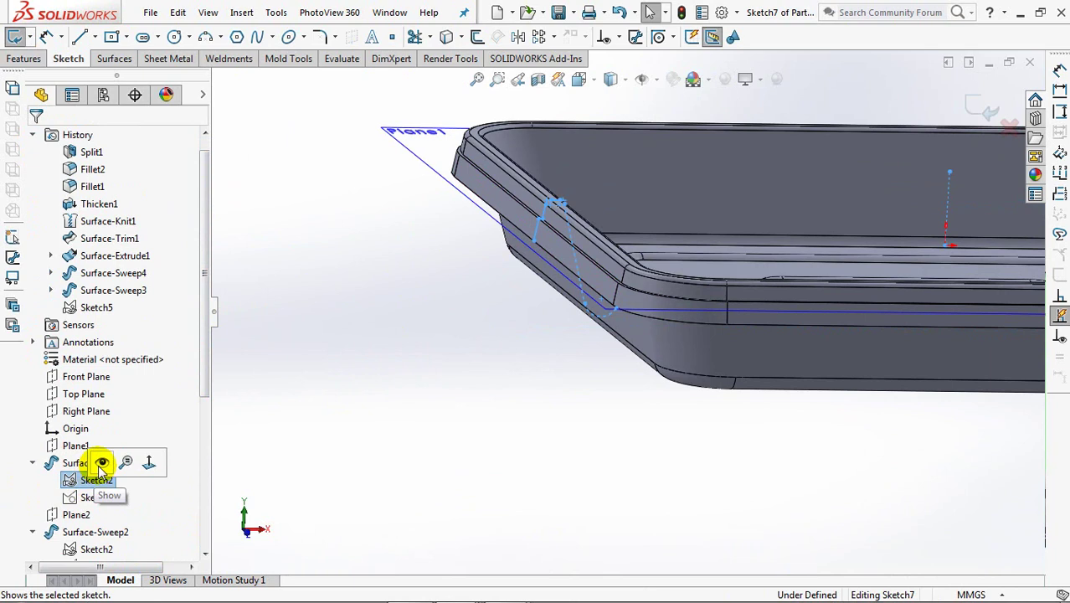
left_click(102, 463)
- Convert the outermost slanted rim line of the wall profile into the new Front Plane sketch
scroll(557, 243, "down", 5)
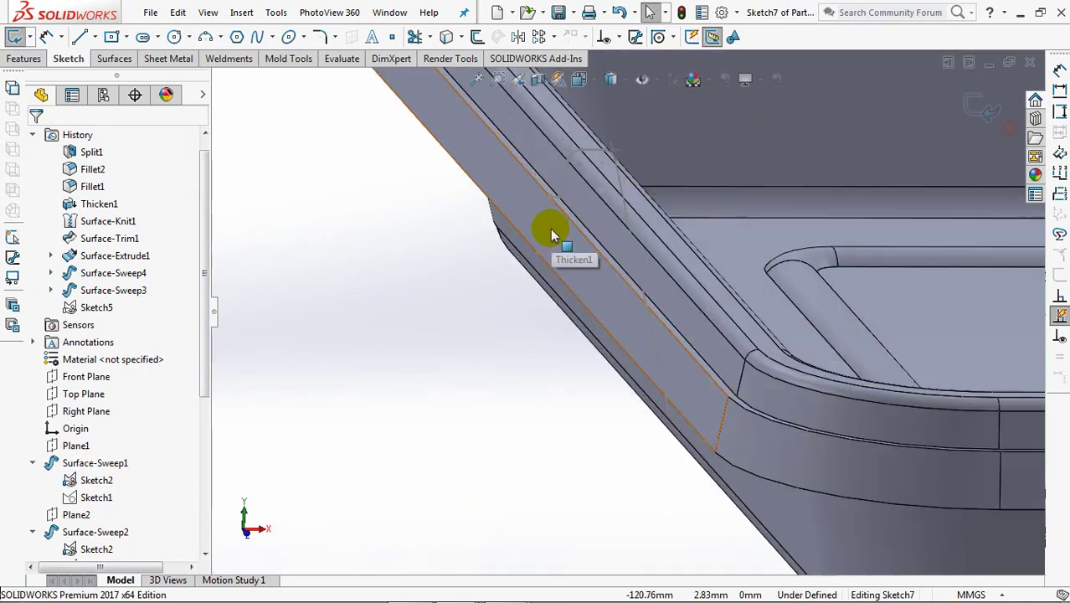
left_click(543, 231)
left_click(444, 35)
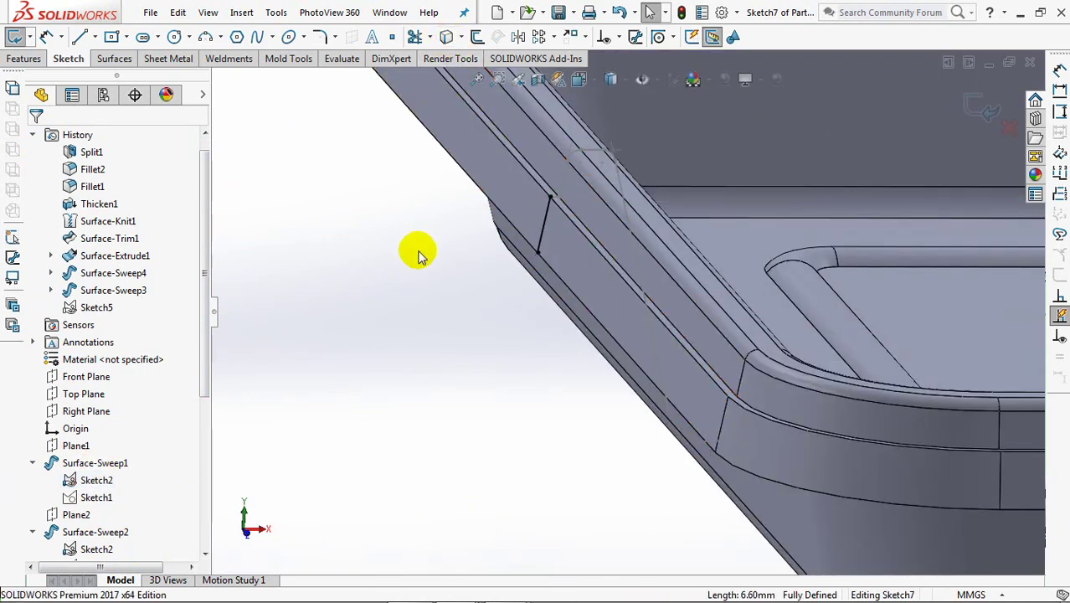
- Draw a horizontal line about 1.3 mm long outward from the lower end of the converted rim line
key("ctrl+1")
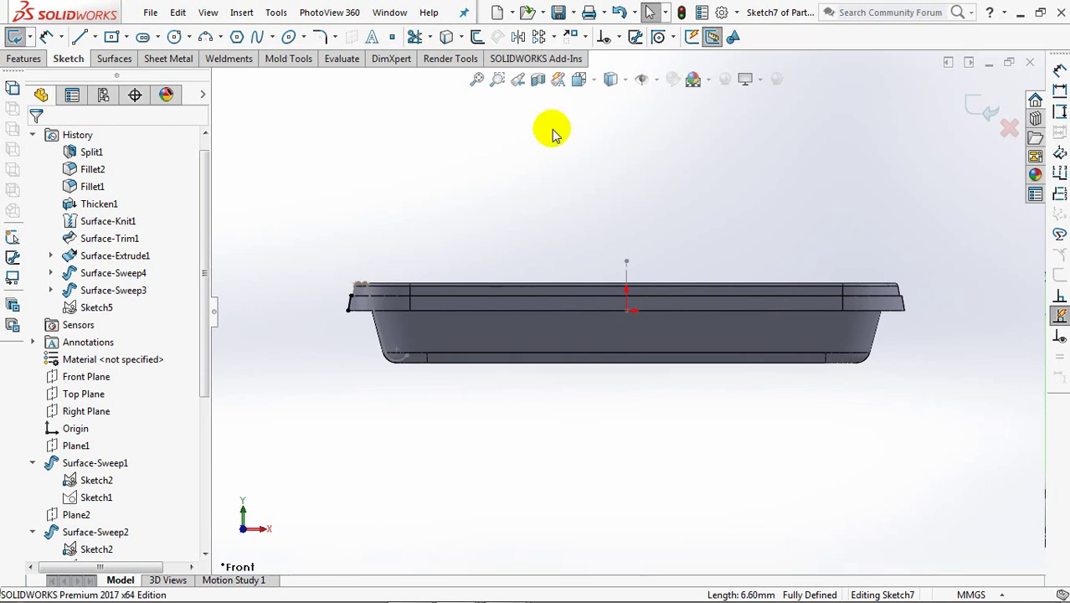
left_click(497, 79)
left_click_drag(324, 260, 358, 299)
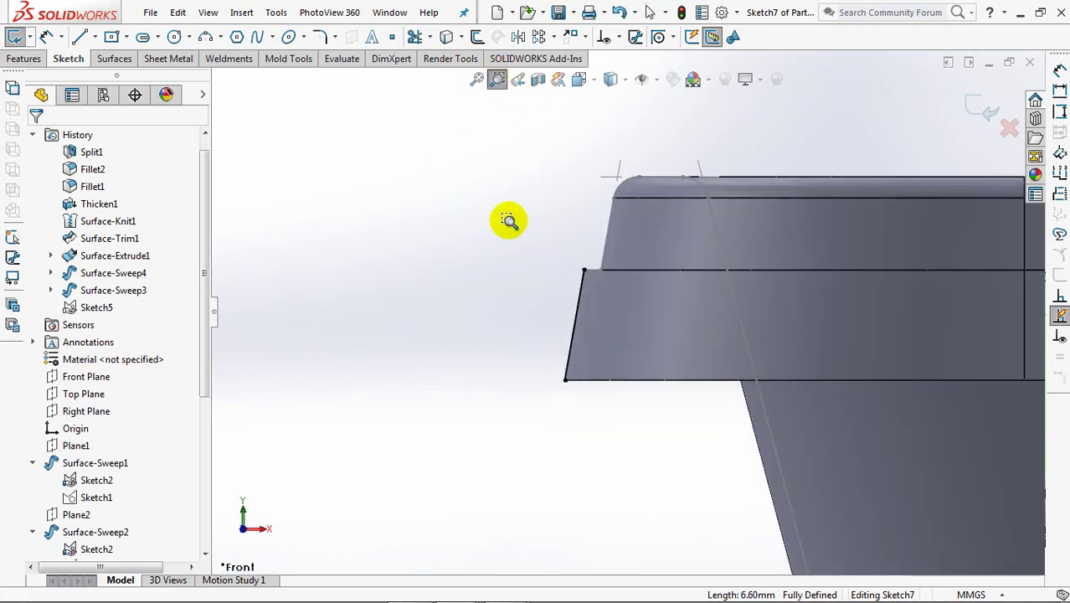
left_click_drag(508, 219, 661, 439)
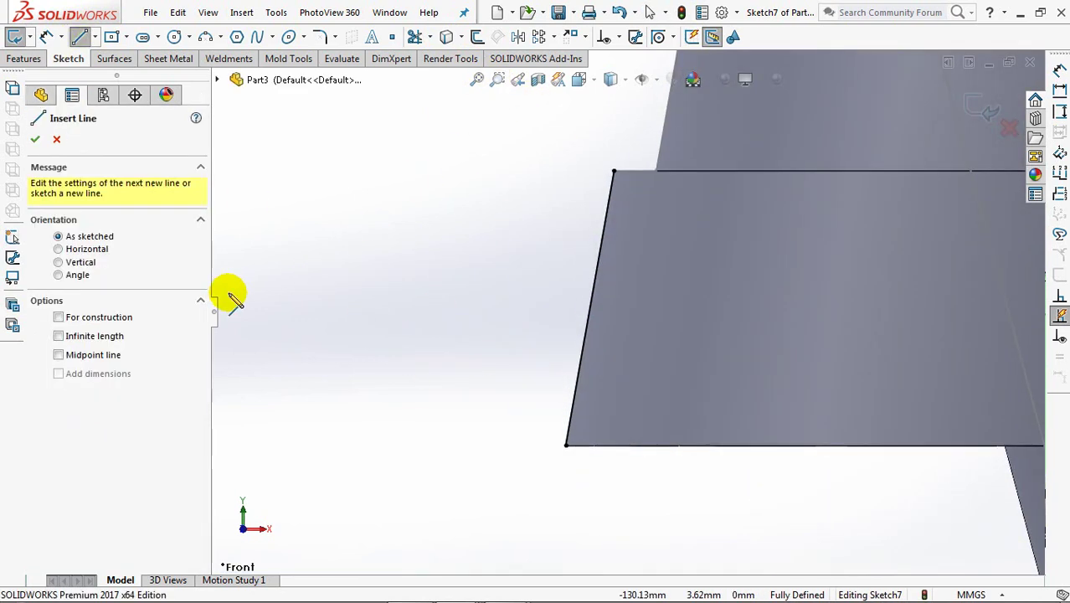
left_click(566, 446)
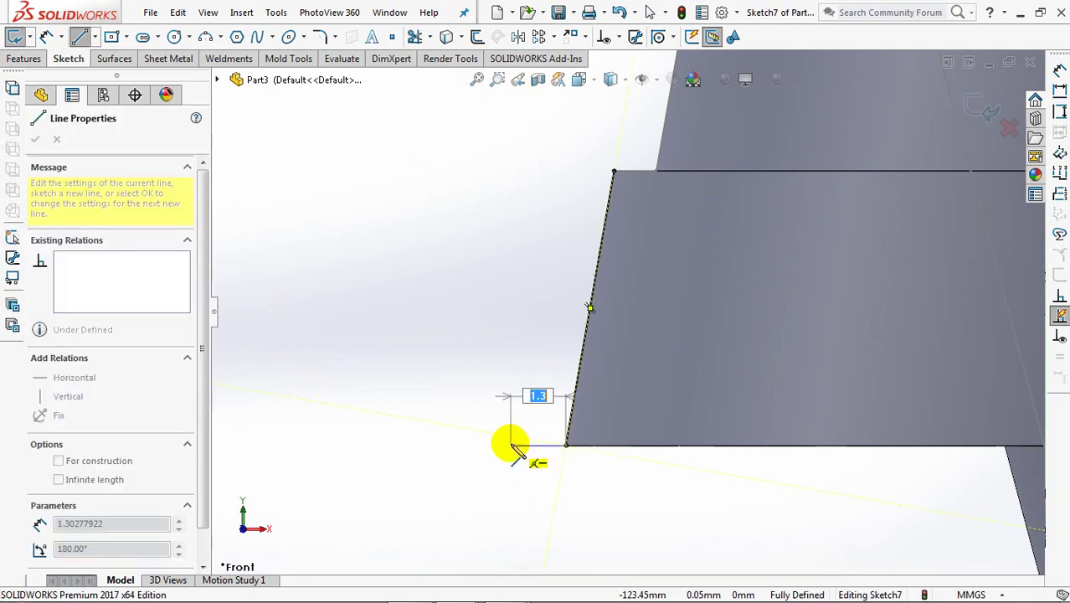
left_click(512, 445)
right_click(510, 444)
left_click(528, 414)
- Draw a three-point arc from the horizontal line's outer end to the slanted line, and trim the slanted line above the arc
left_click(205, 36)
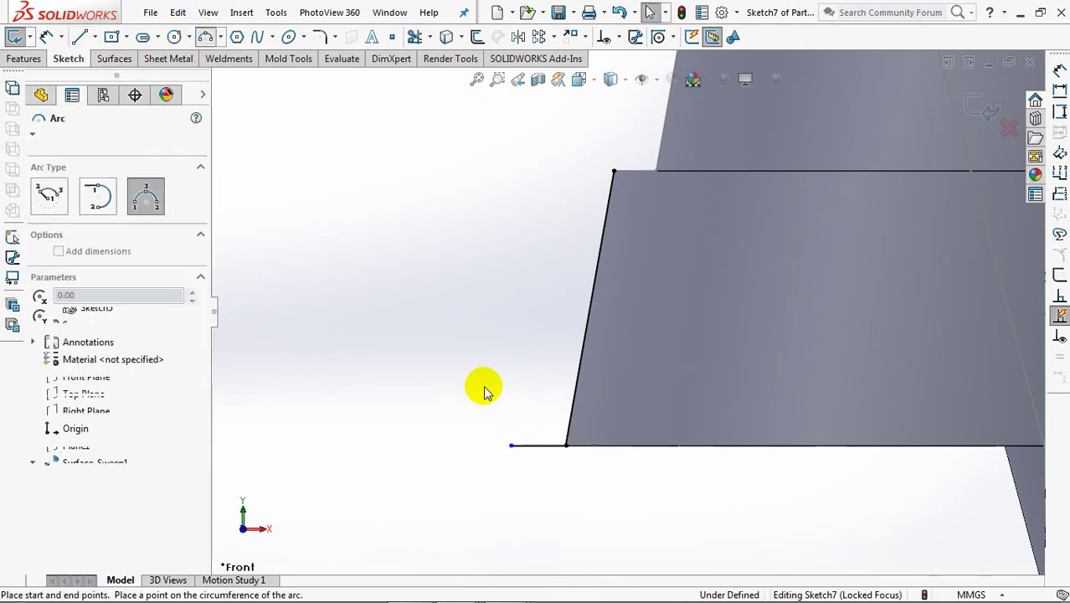
left_click(512, 445)
left_click(588, 320)
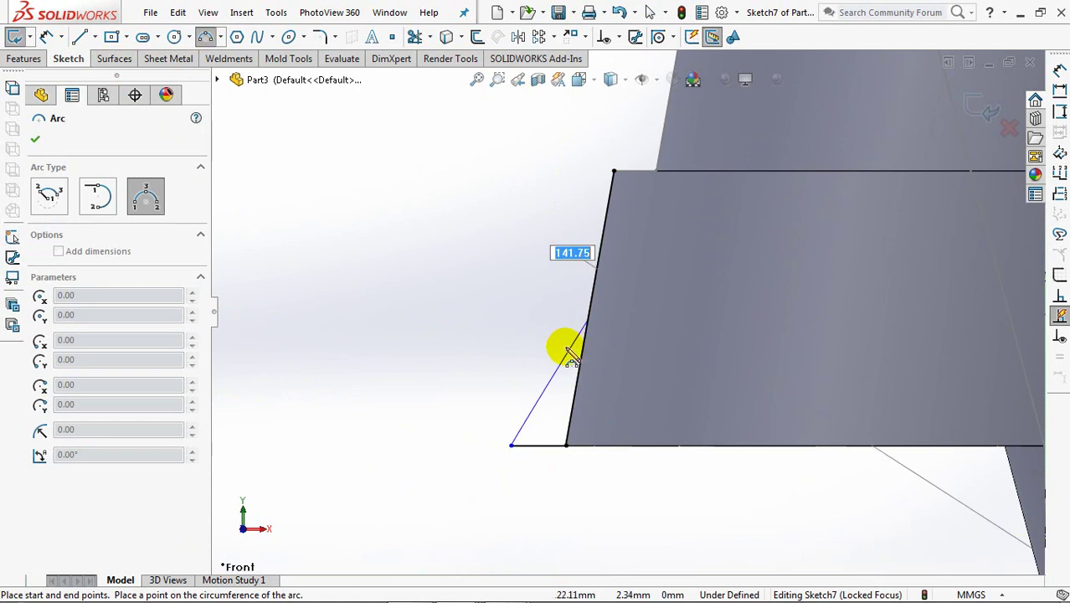
left_click(553, 350)
left_click(35, 144)
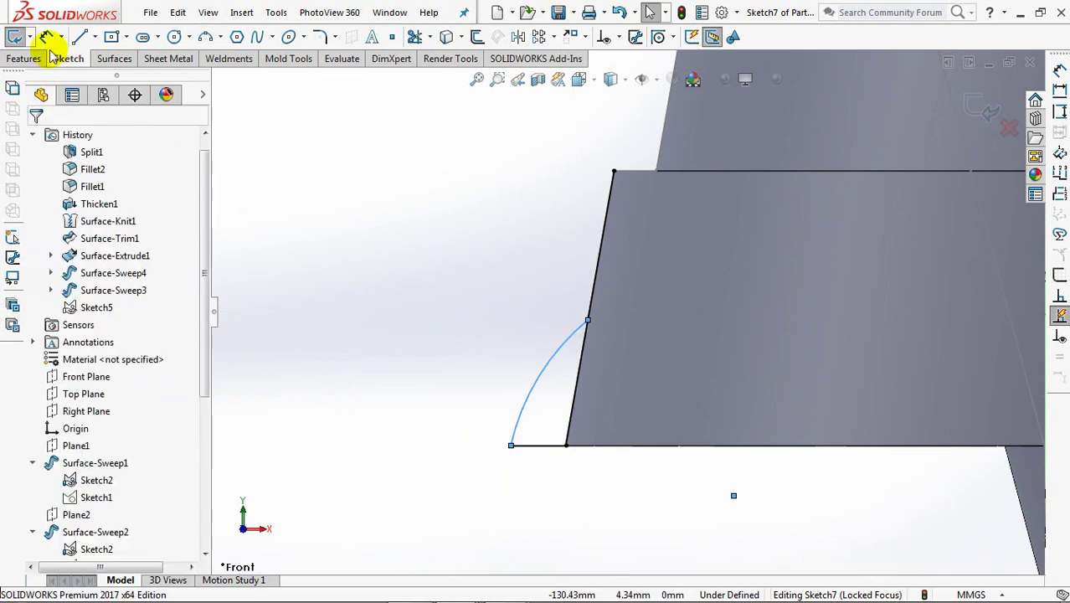
left_click(415, 36)
left_click(595, 285)
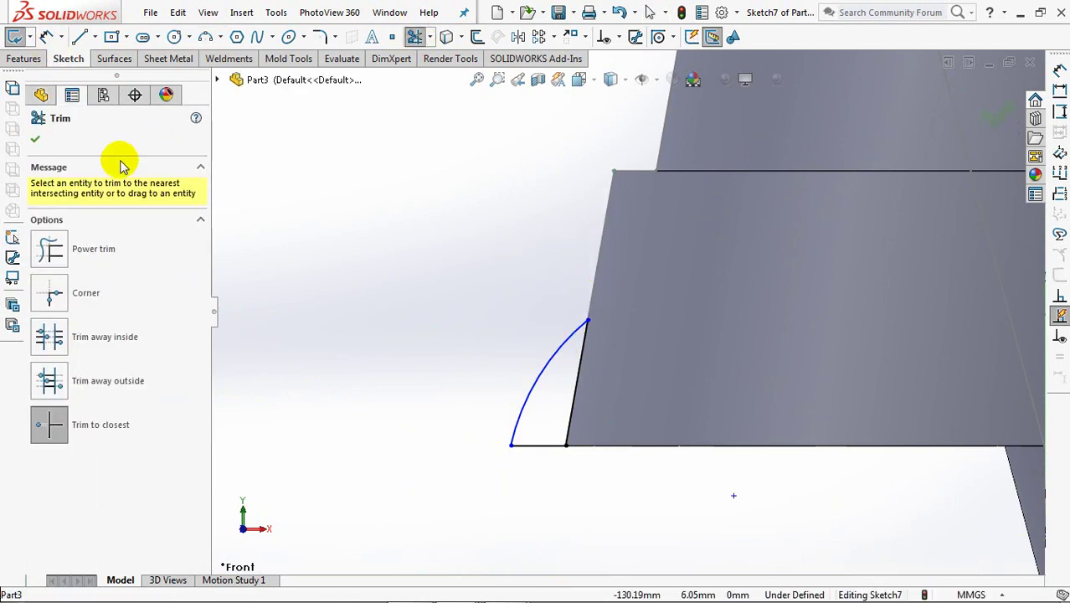
- Finish trimming and dimension the height from the horizontal line to the arc's upper end as 1 mm
left_click(34, 139)
left_click(46, 36)
left_click(588, 322)
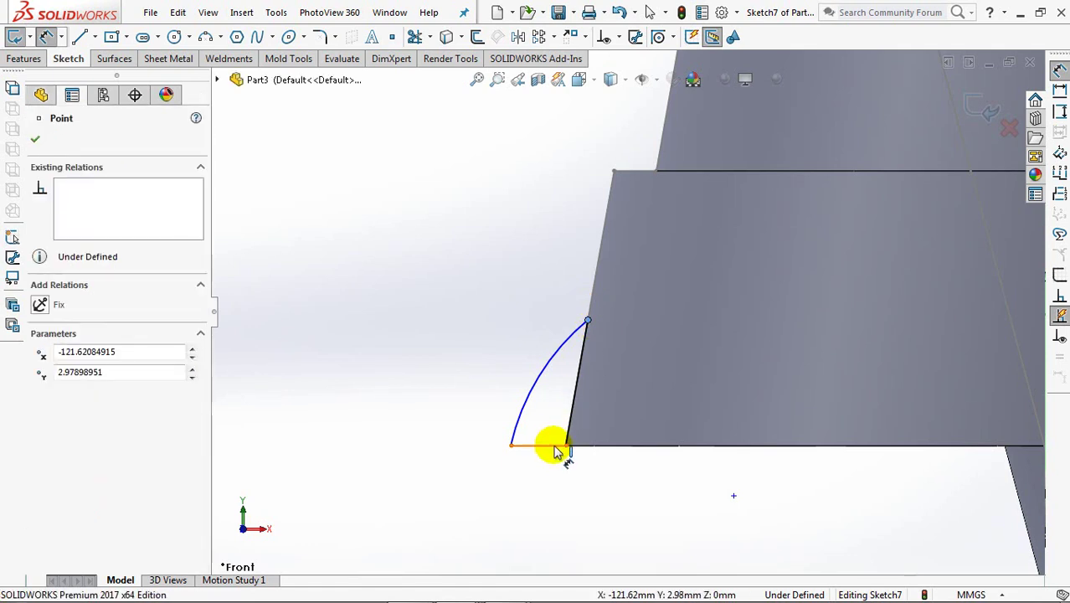
left_click(554, 446)
left_click(389, 384)
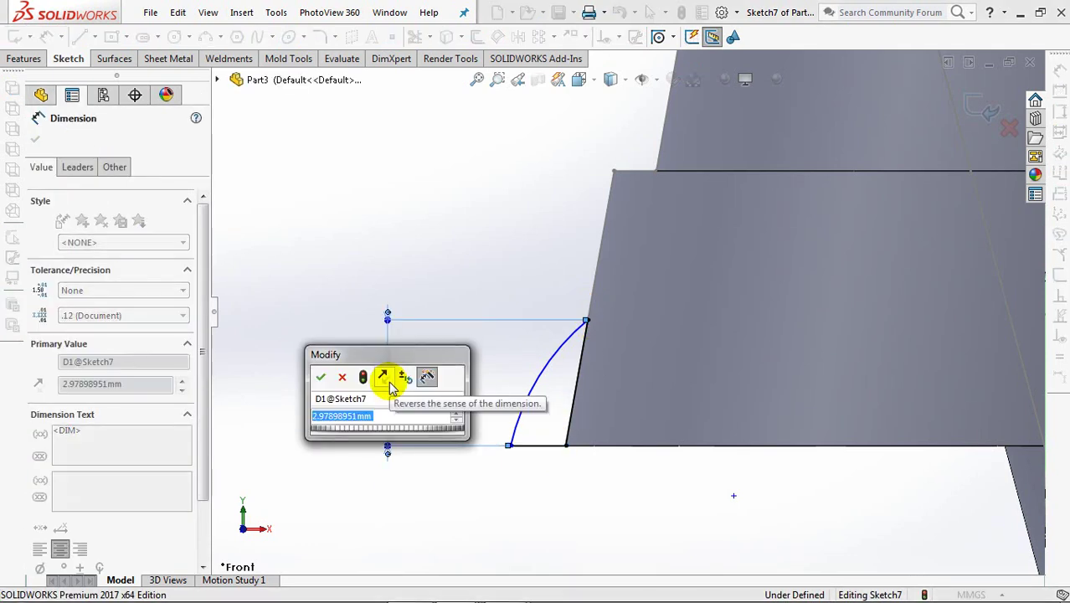
type("1")
left_click(321, 377)
left_click(317, 314)
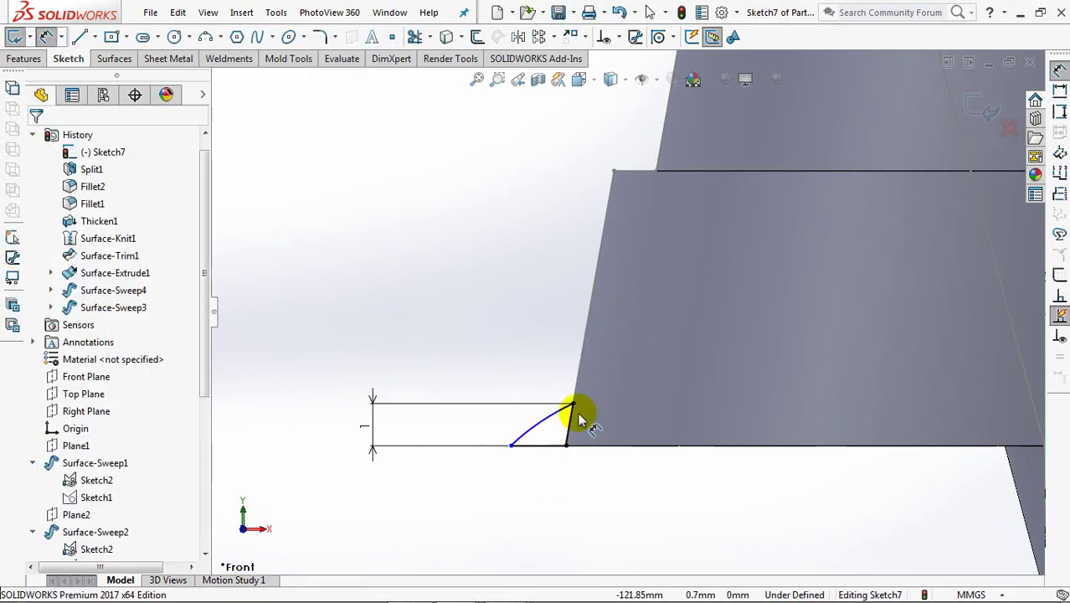
- Dimension the horizontal distance between the arc's two ends as 0.3 mm
left_click(561, 442)
left_click(546, 502)
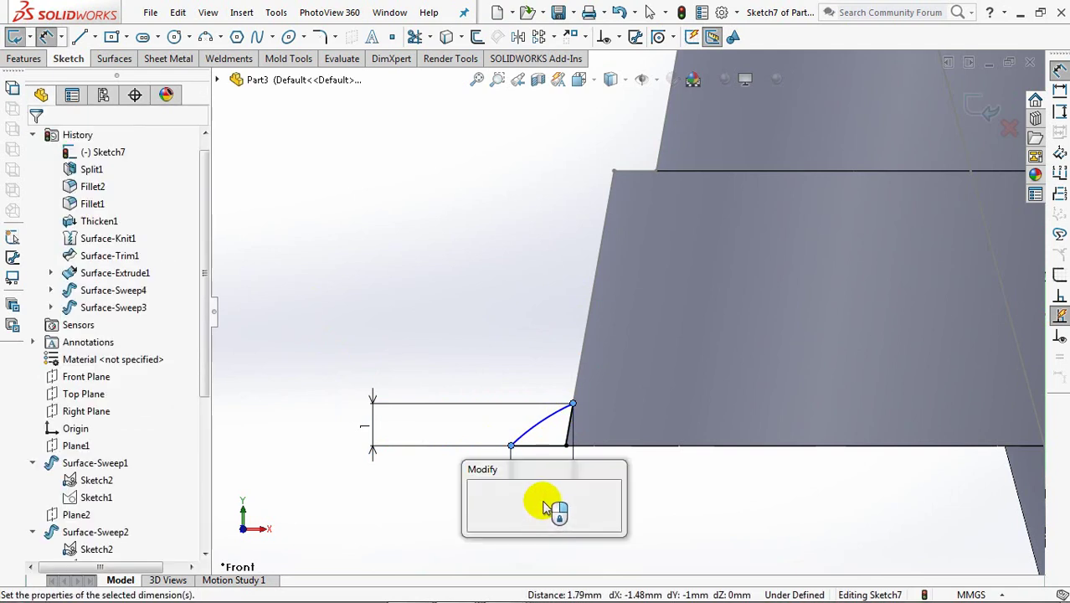
type("0.3")
left_click(478, 500)
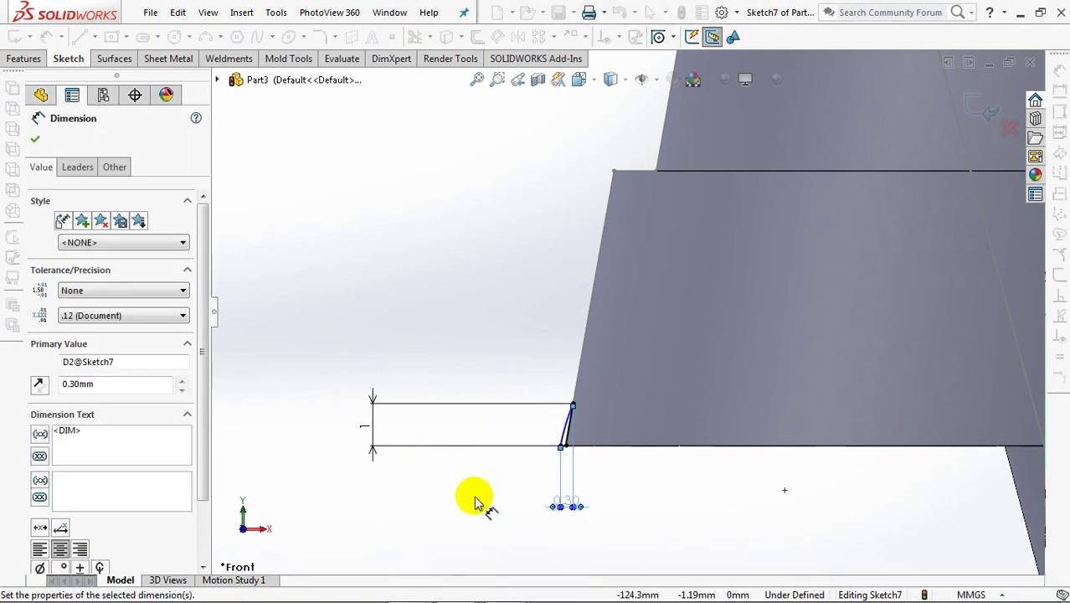
left_click(478, 499)
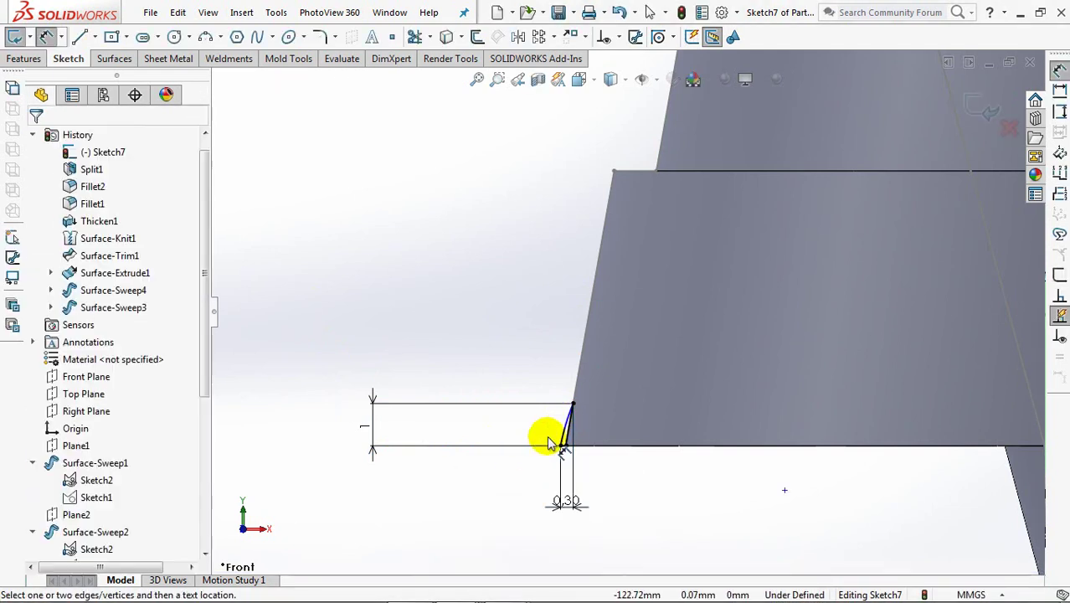
- Dimension the lip profile's arc with a radius of 2 mm
left_click(497, 79)
left_click_drag(474, 346, 595, 494)
left_click(722, 362)
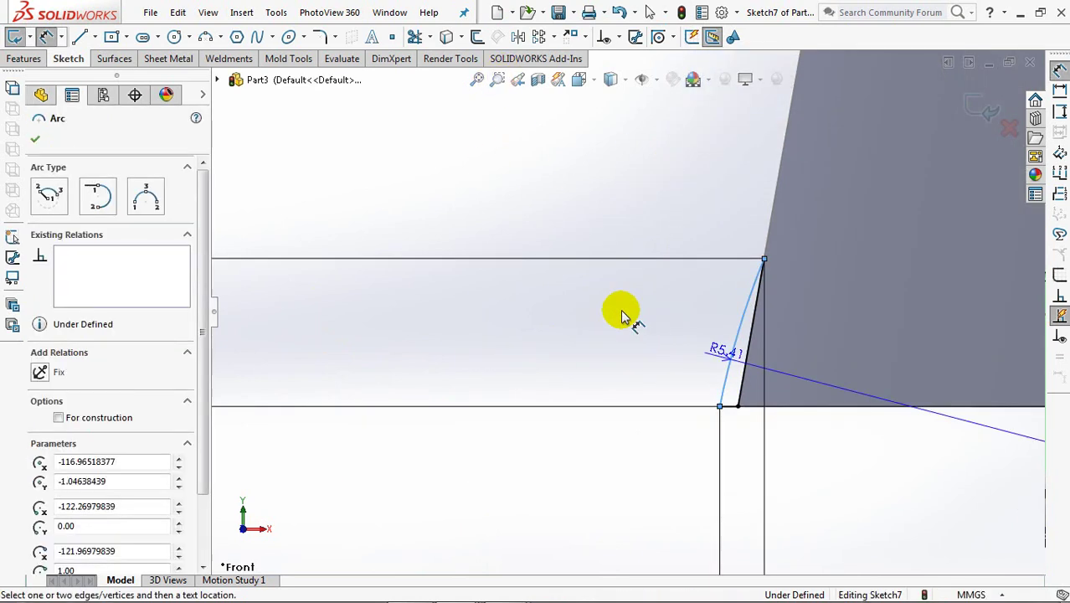
left_click(596, 308)
type("2")
left_click(524, 303)
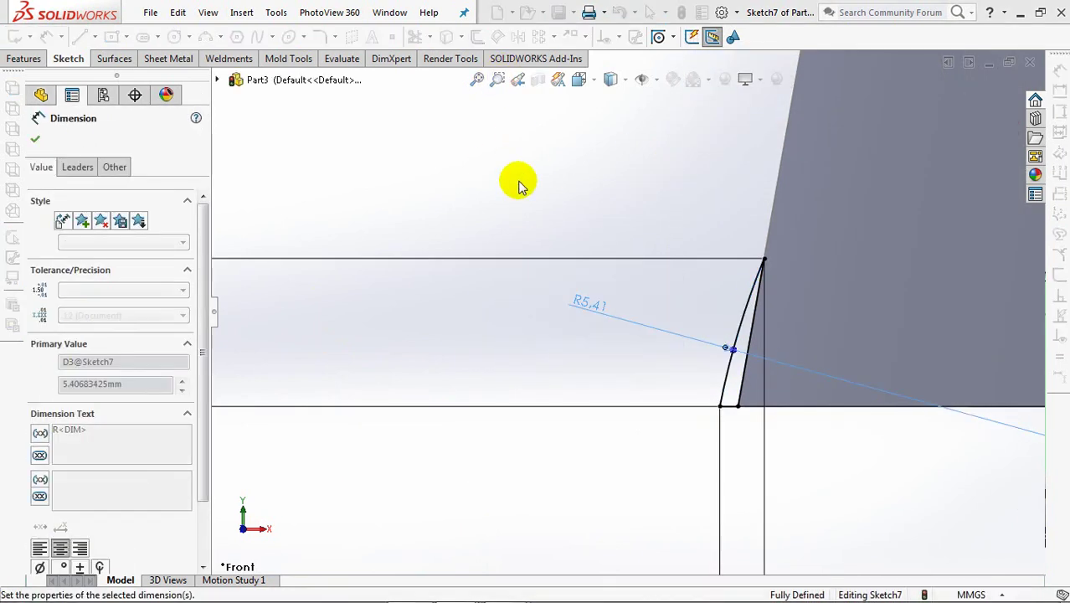
left_click(540, 216)
- Move the 1 mm and 0.30 mm dimensions closer to the lip profile and exit the sketch
middle_click_drag(573, 201, 561, 275, "shift")
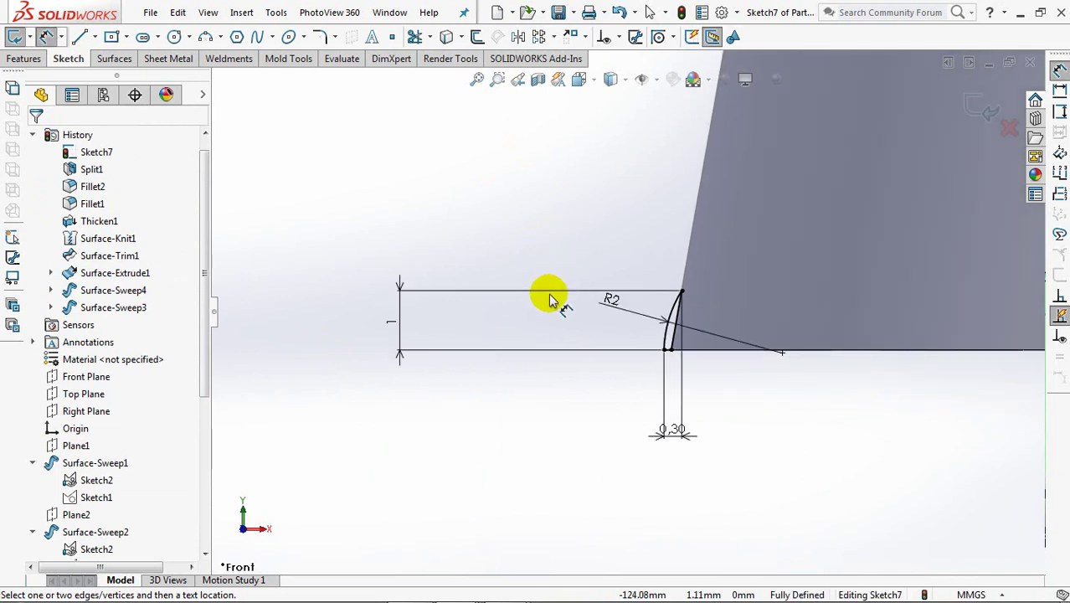
left_click_drag(399, 329, 548, 322)
left_click(701, 393)
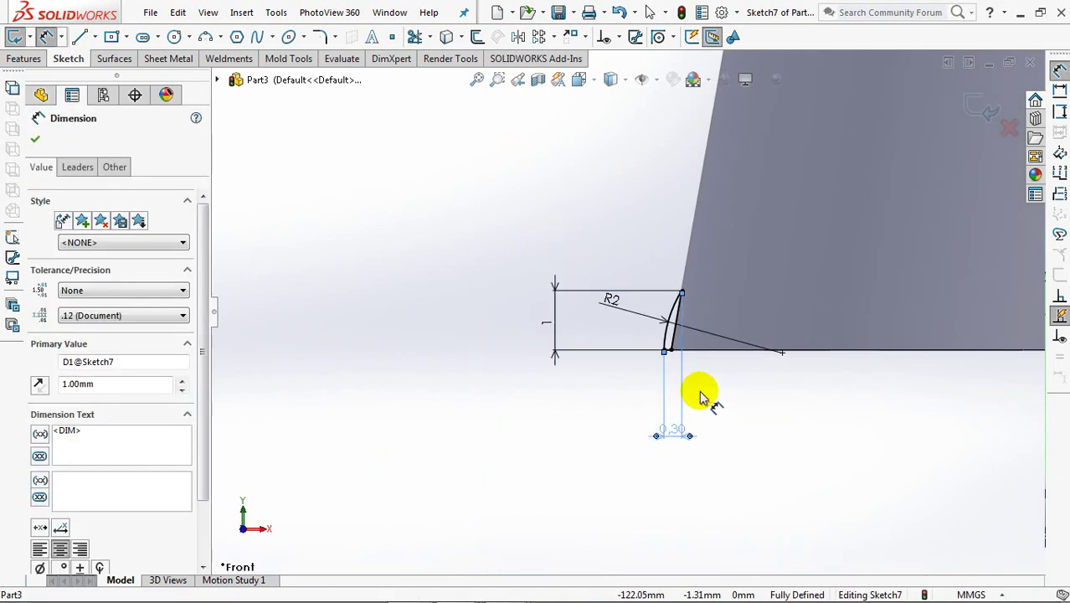
left_click(676, 430)
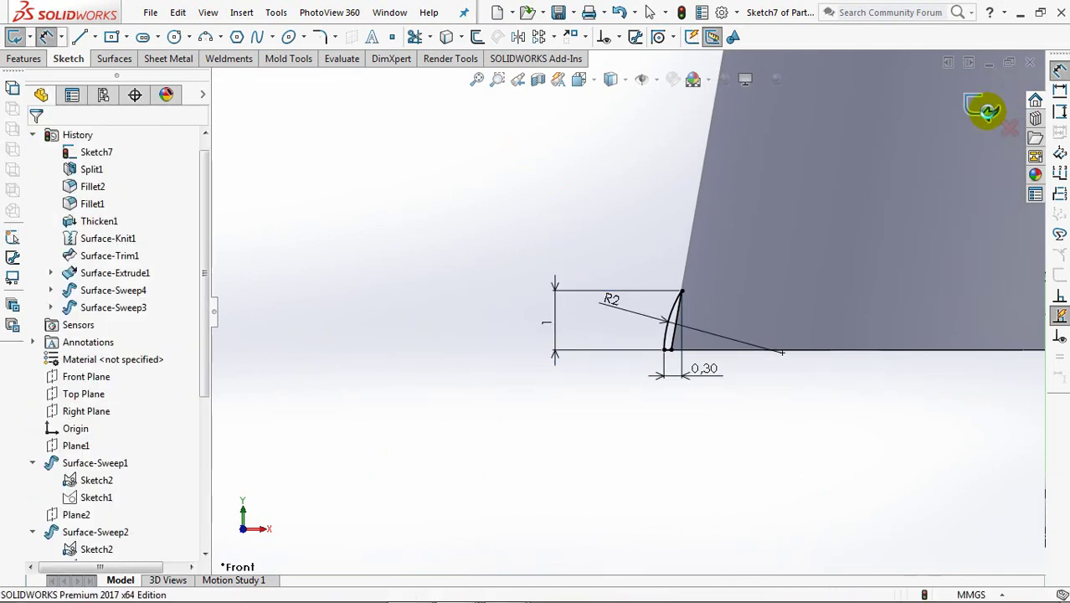
left_click(989, 111)
- Sweep the rim lip profile Sketch7 as a solid along the closed tangent loop of the rim's lower edge
scroll(586, 251, "down", 3)
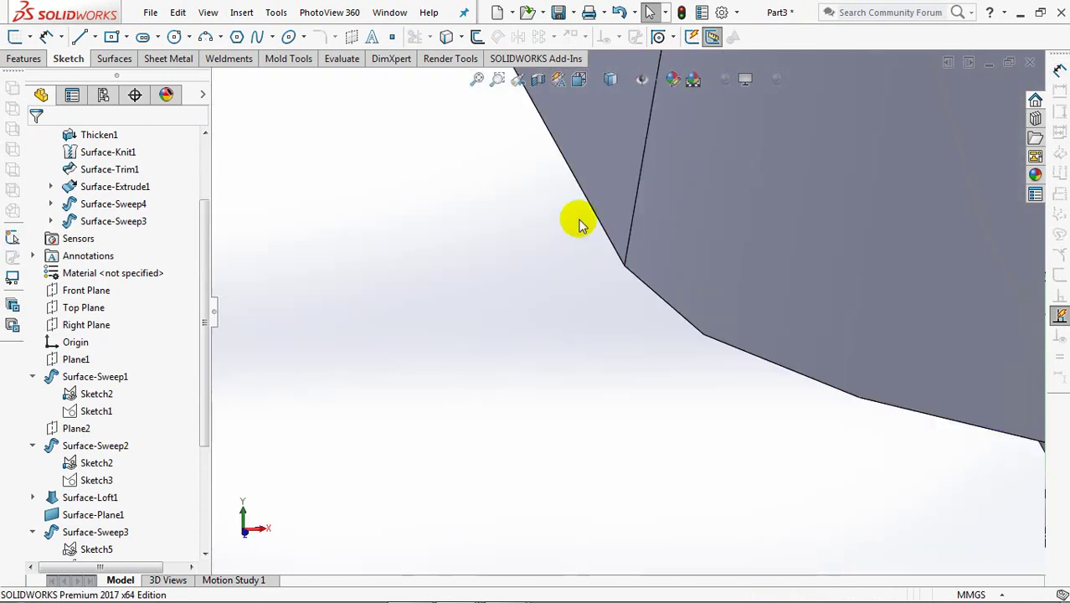
middle_click_drag(583, 248, 588, 439, "shift")
middle_click_drag(588, 439, 575, 405)
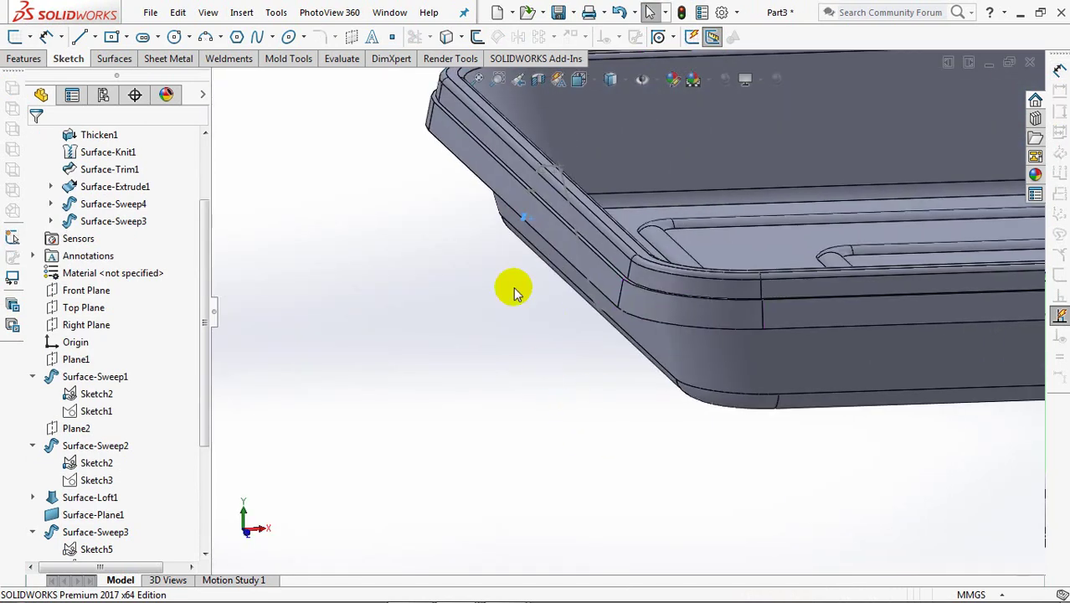
left_click(25, 60)
left_click(55, 37)
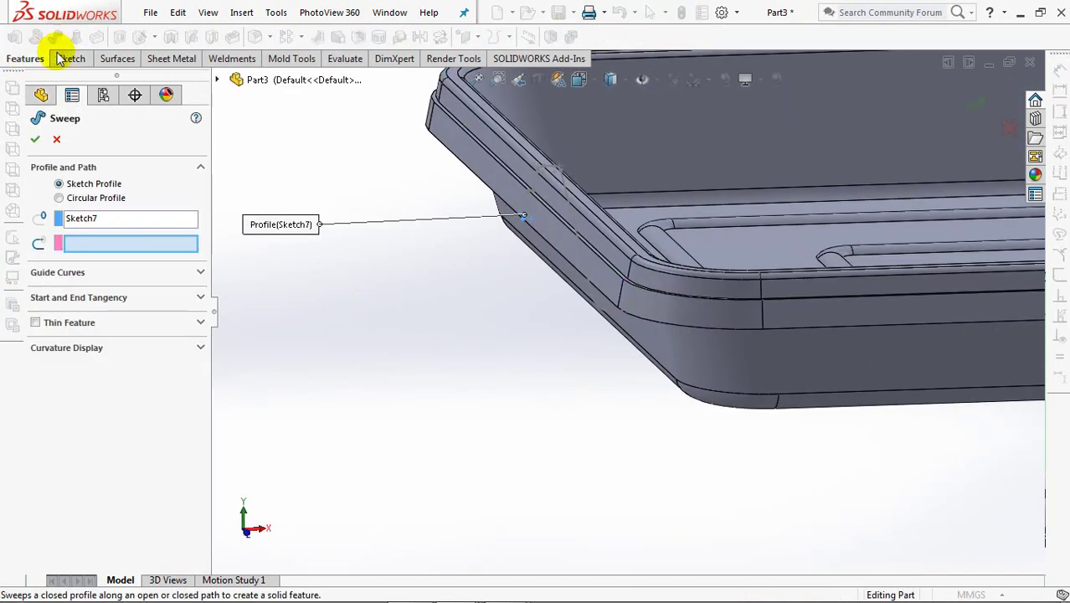
right_click(143, 245)
left_click(186, 273)
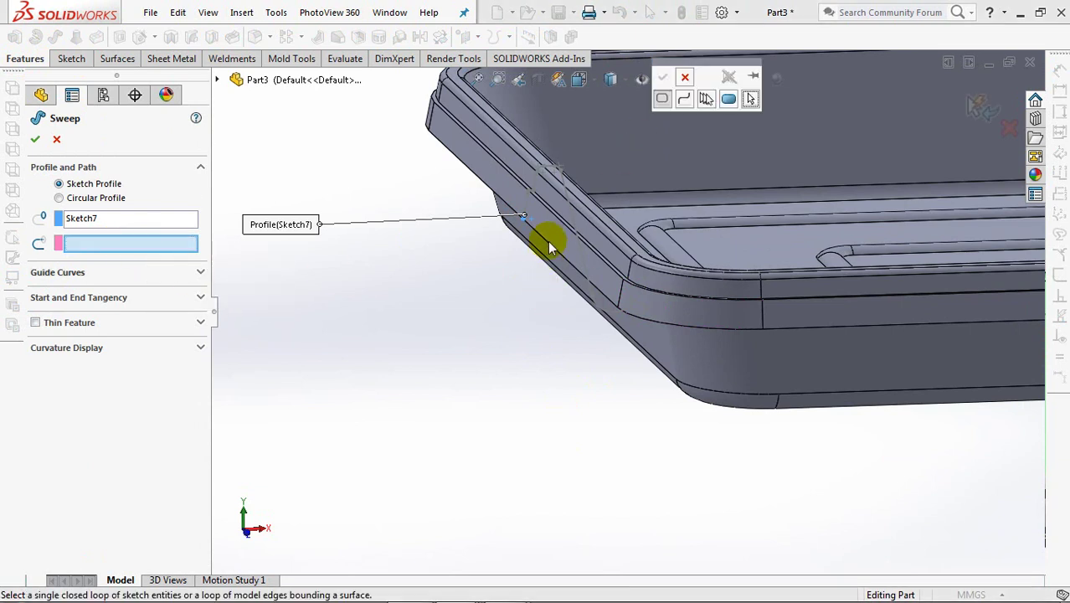
middle_click_drag(555, 219, 490, 290)
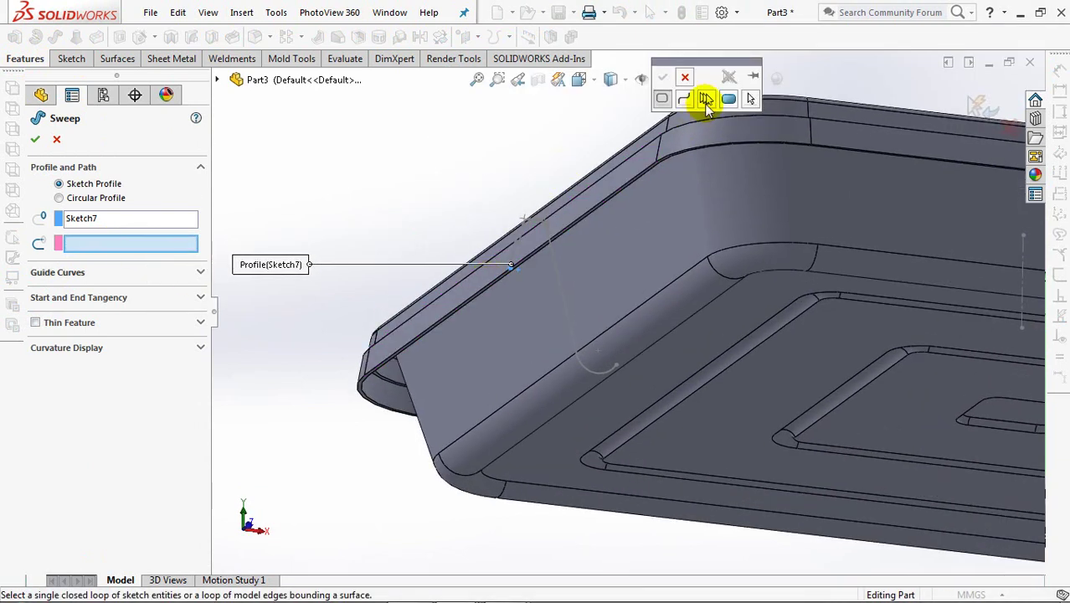
left_click(706, 100)
left_click(484, 288)
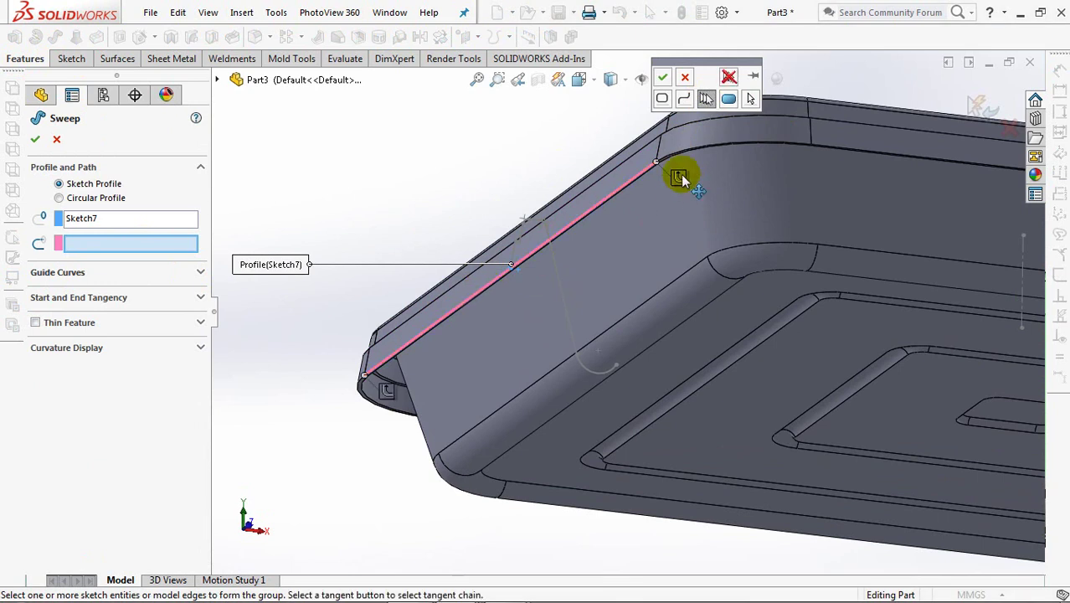
left_click(661, 78)
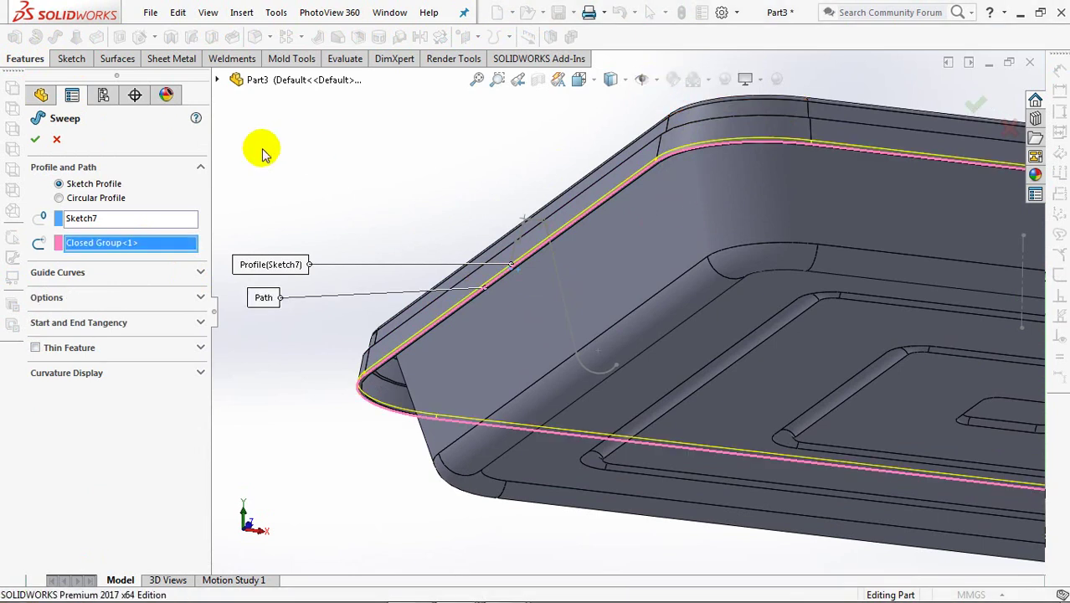
scroll(412, 171, "up", 4)
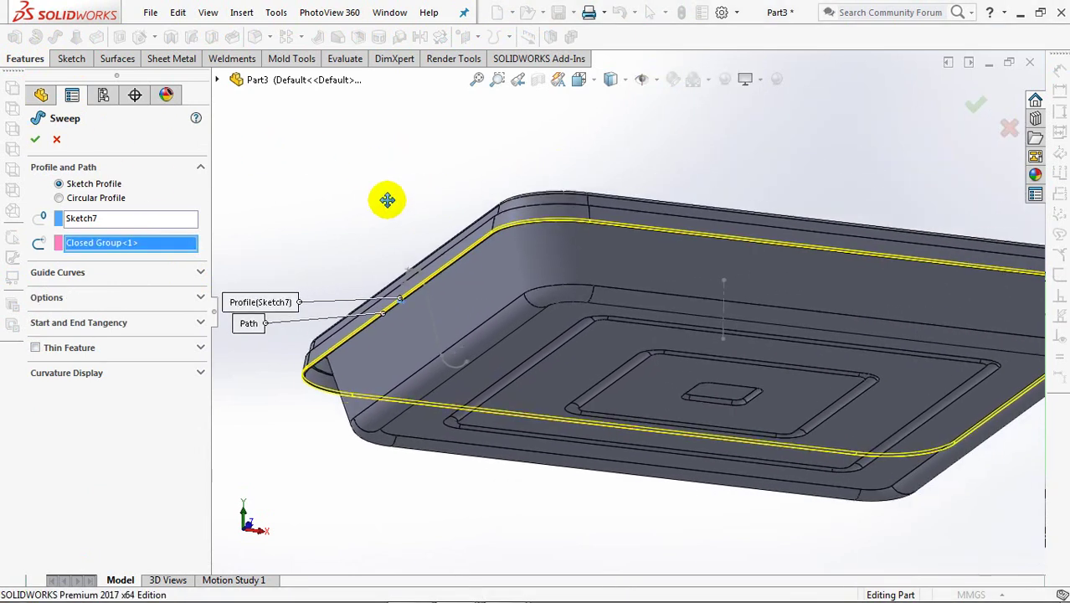
left_click(41, 142)
middle_click_drag(418, 203, 410, 259)
left_click(612, 177)
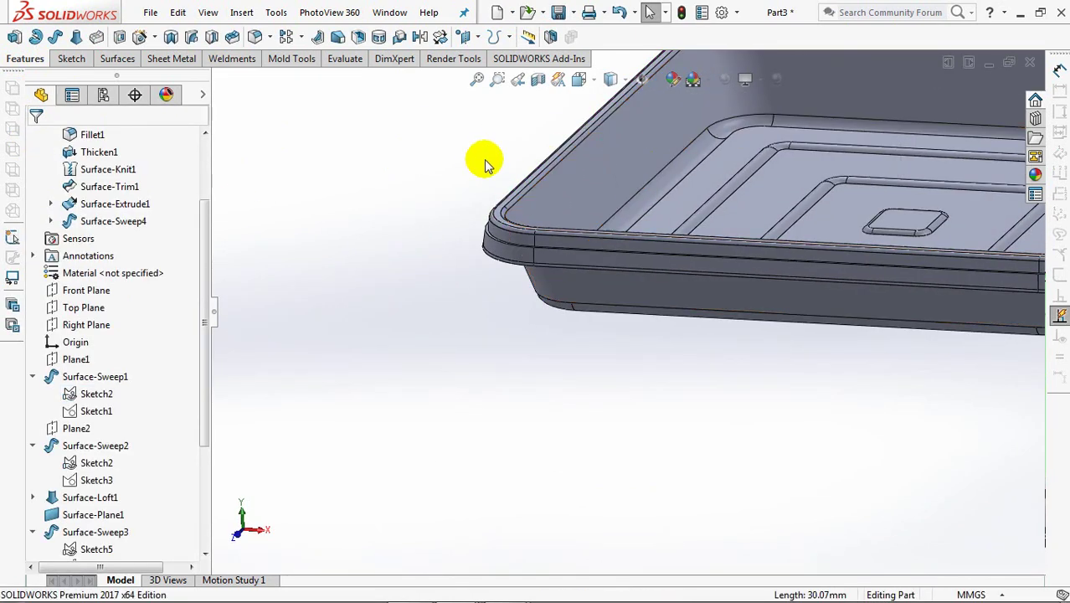
mouse_move(485, 163)
middle_mouse_down()
mouse_move(461, 184)
mouse_move(808, 266)
mouse_move(771, 210)
middle_mouse_up()
scroll(775, 210, "up", 3)
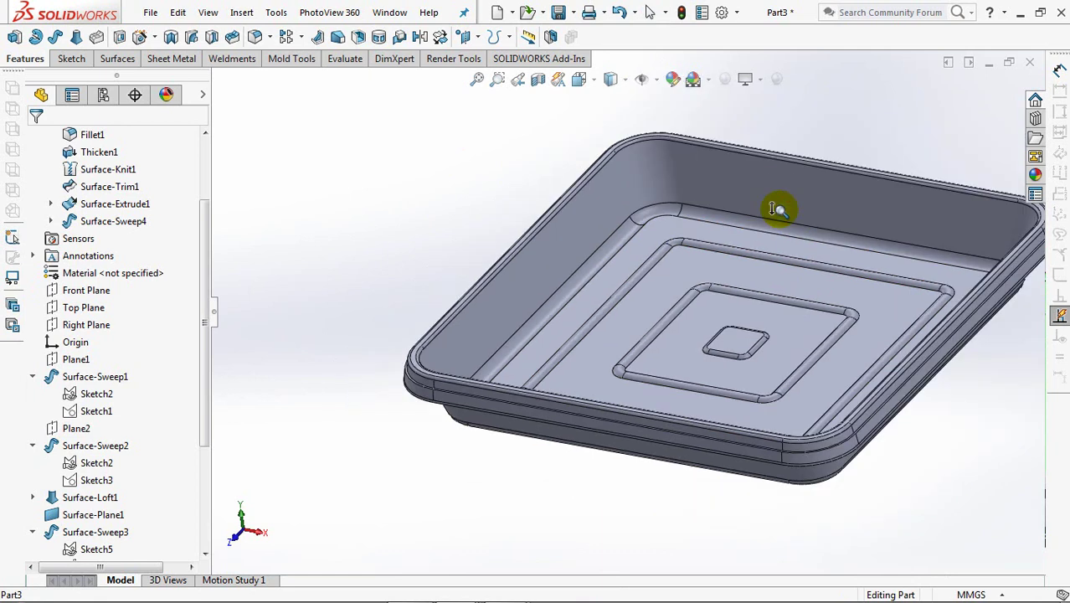
middle_click_drag(456, 176, 460, 187)
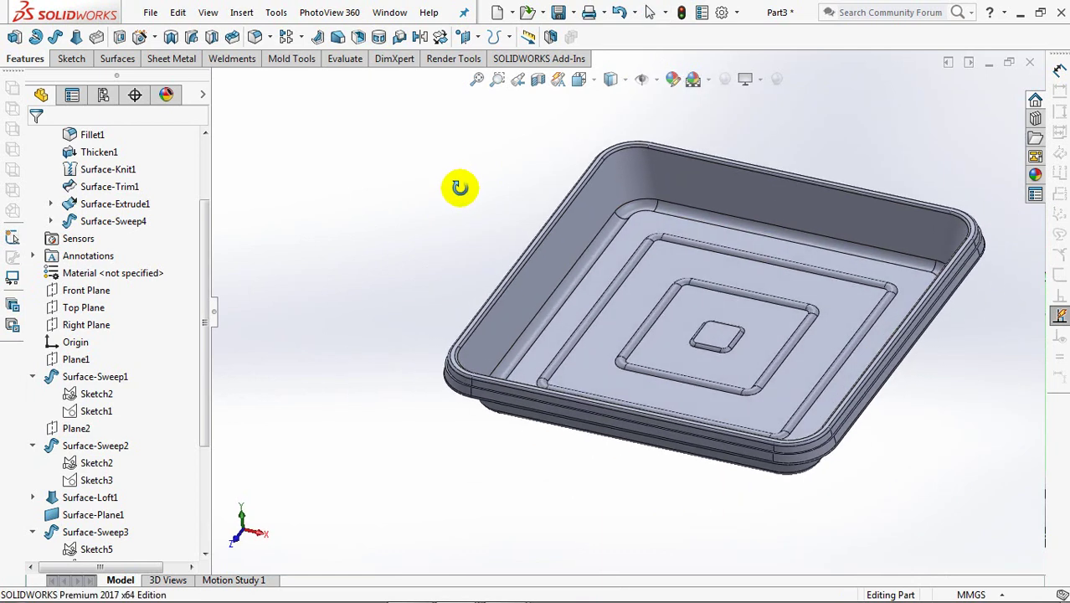